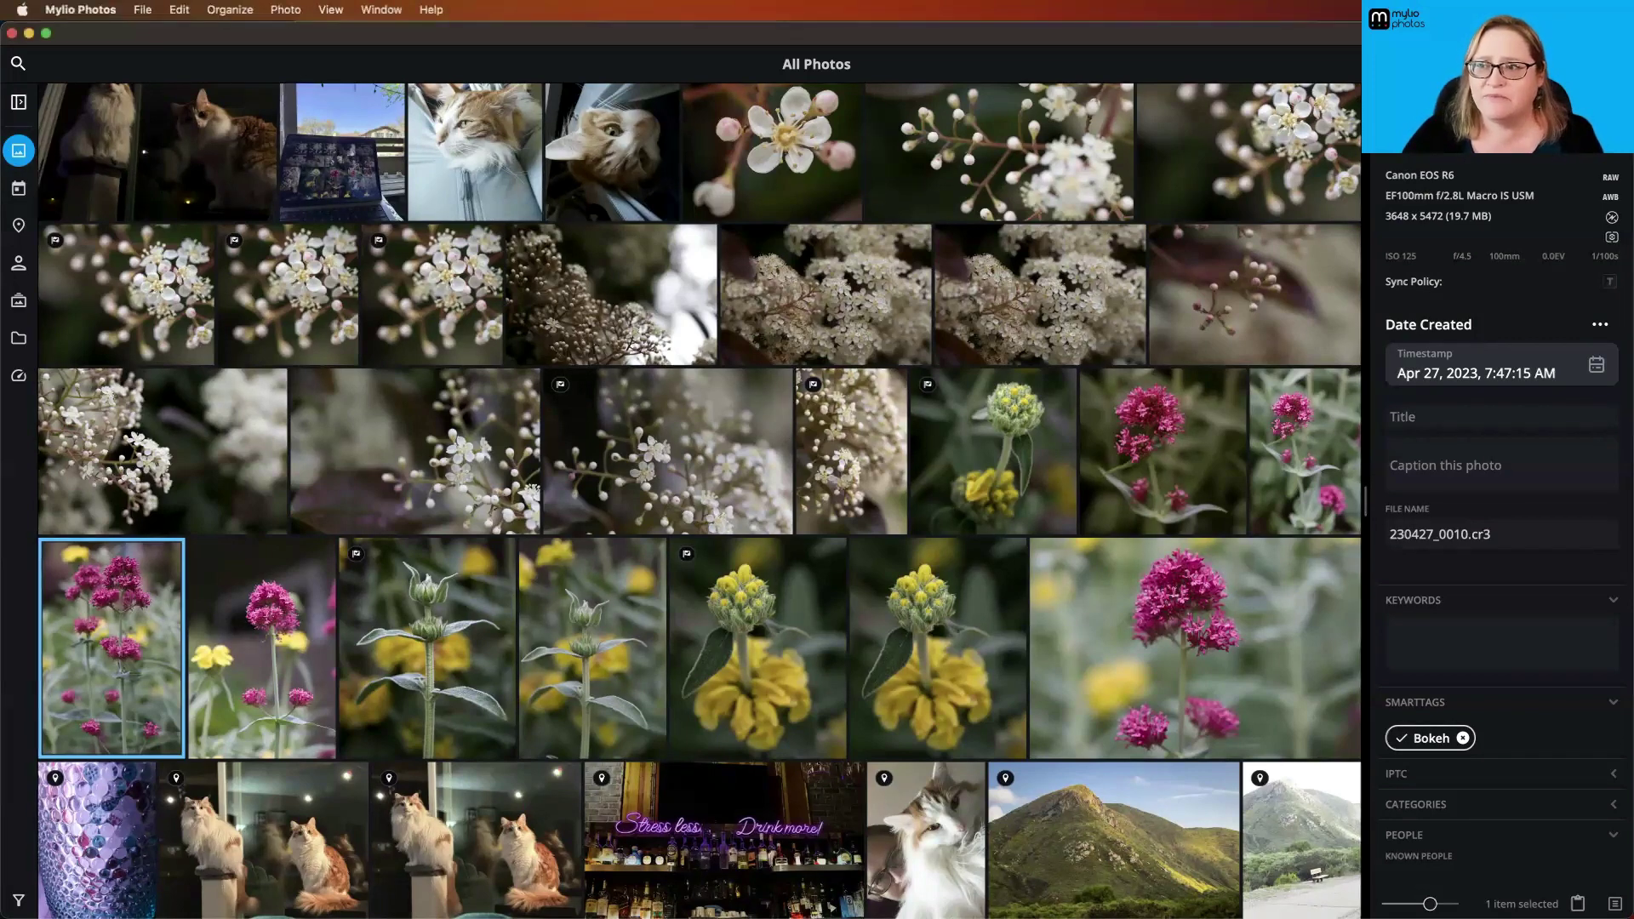
- Launch Cursor Pro, enable its pointer highlighting, and close the Help dialog
key("F1")
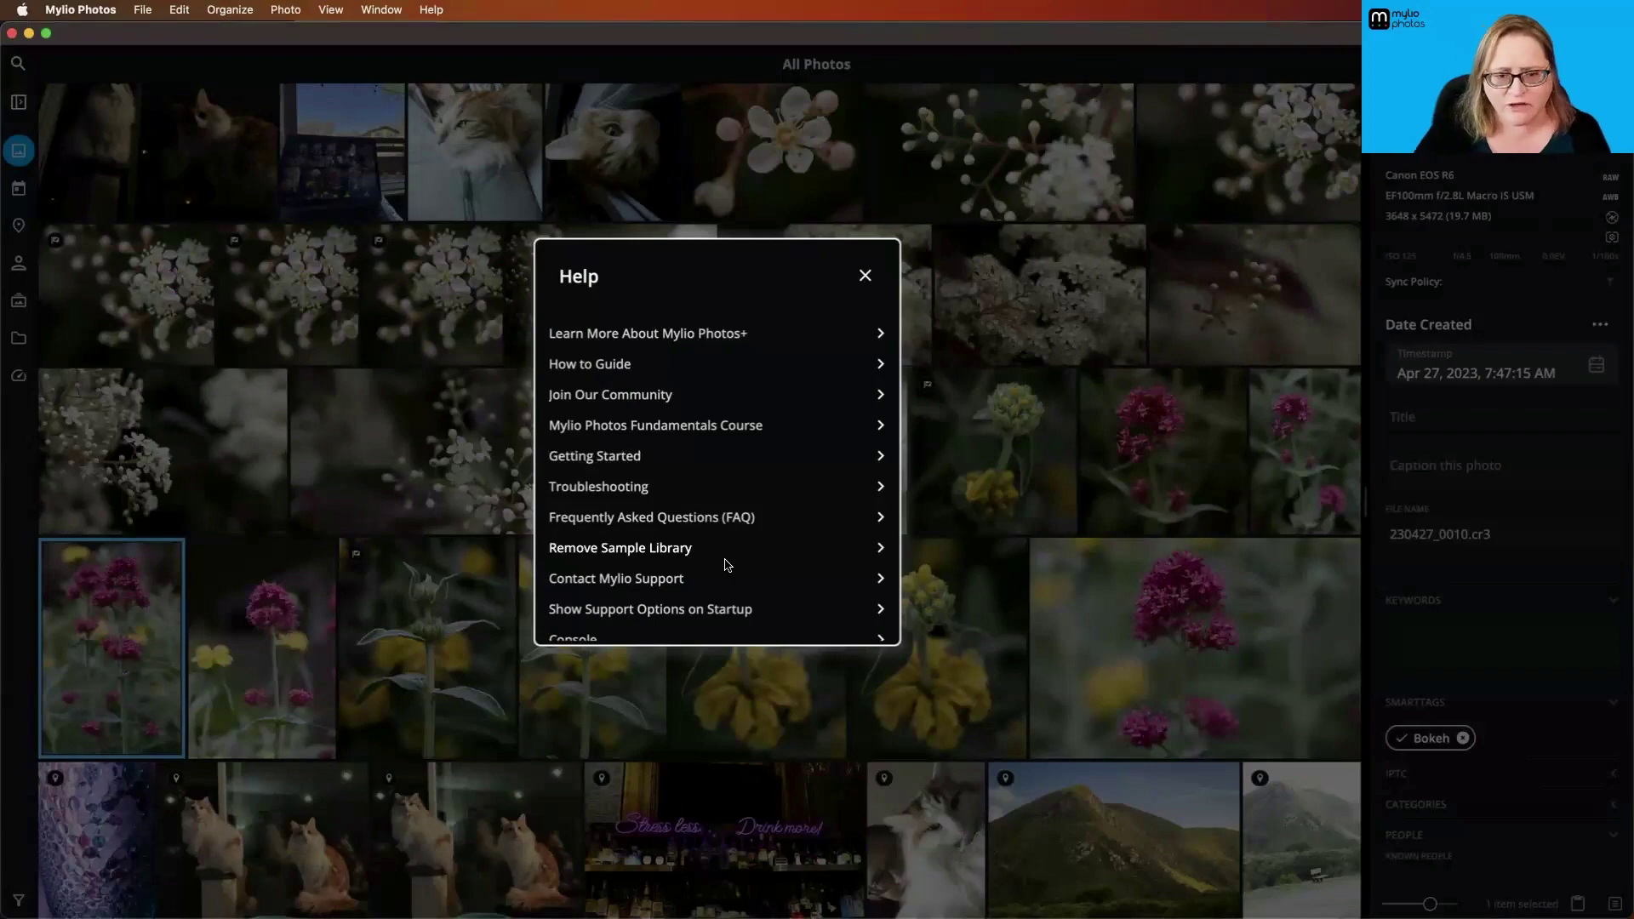
key("super+space")
type("cur")
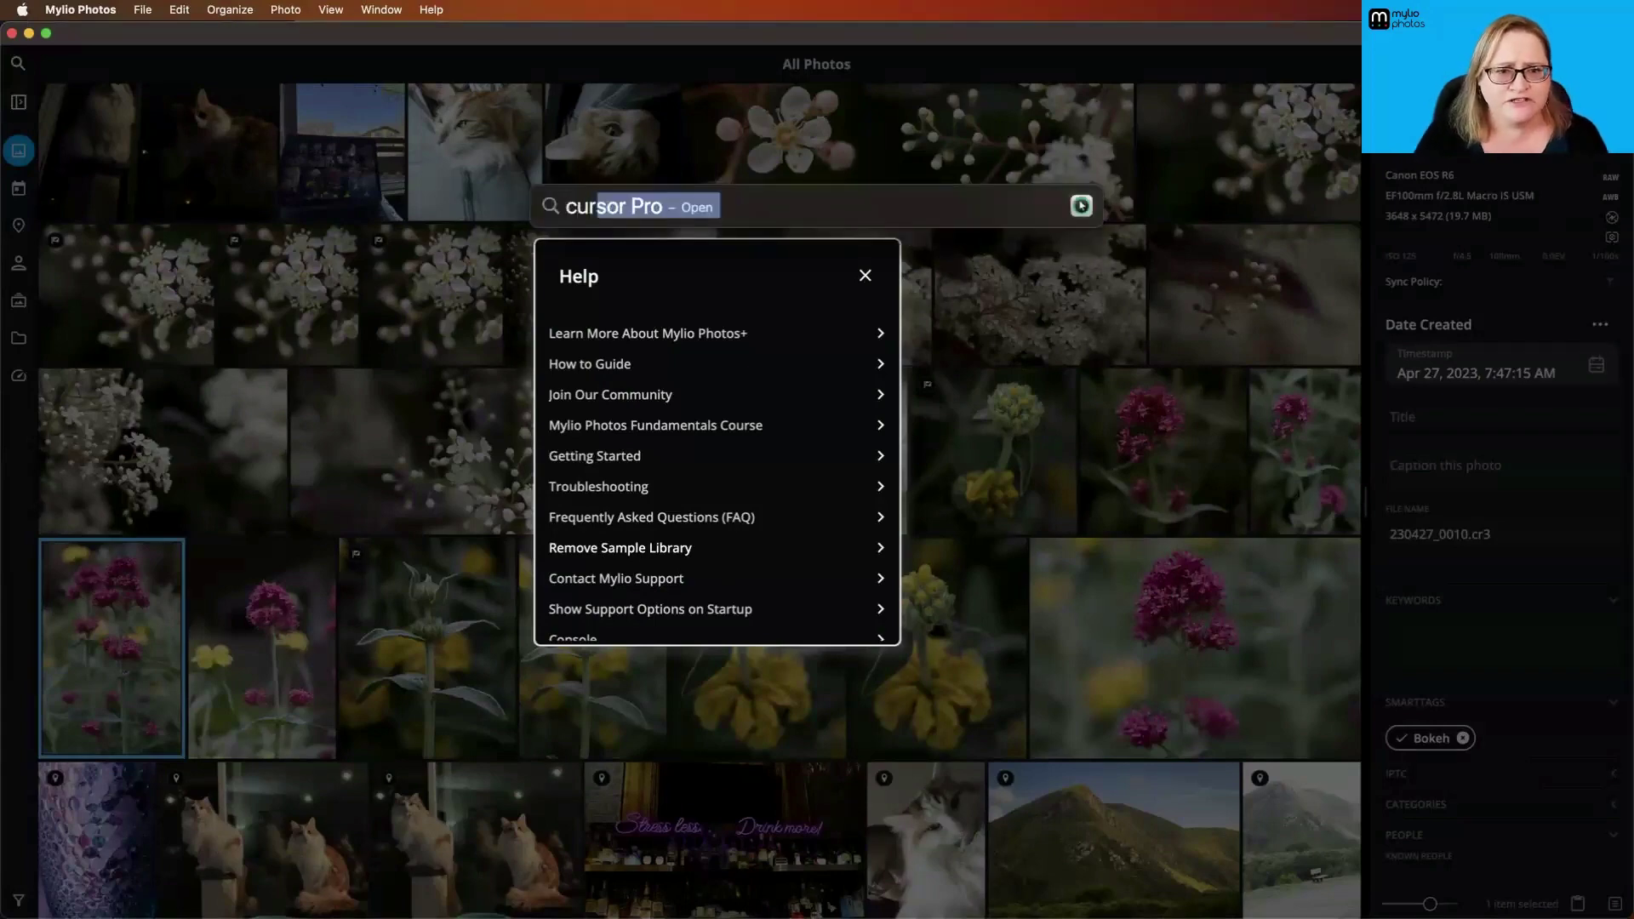
key("Return")
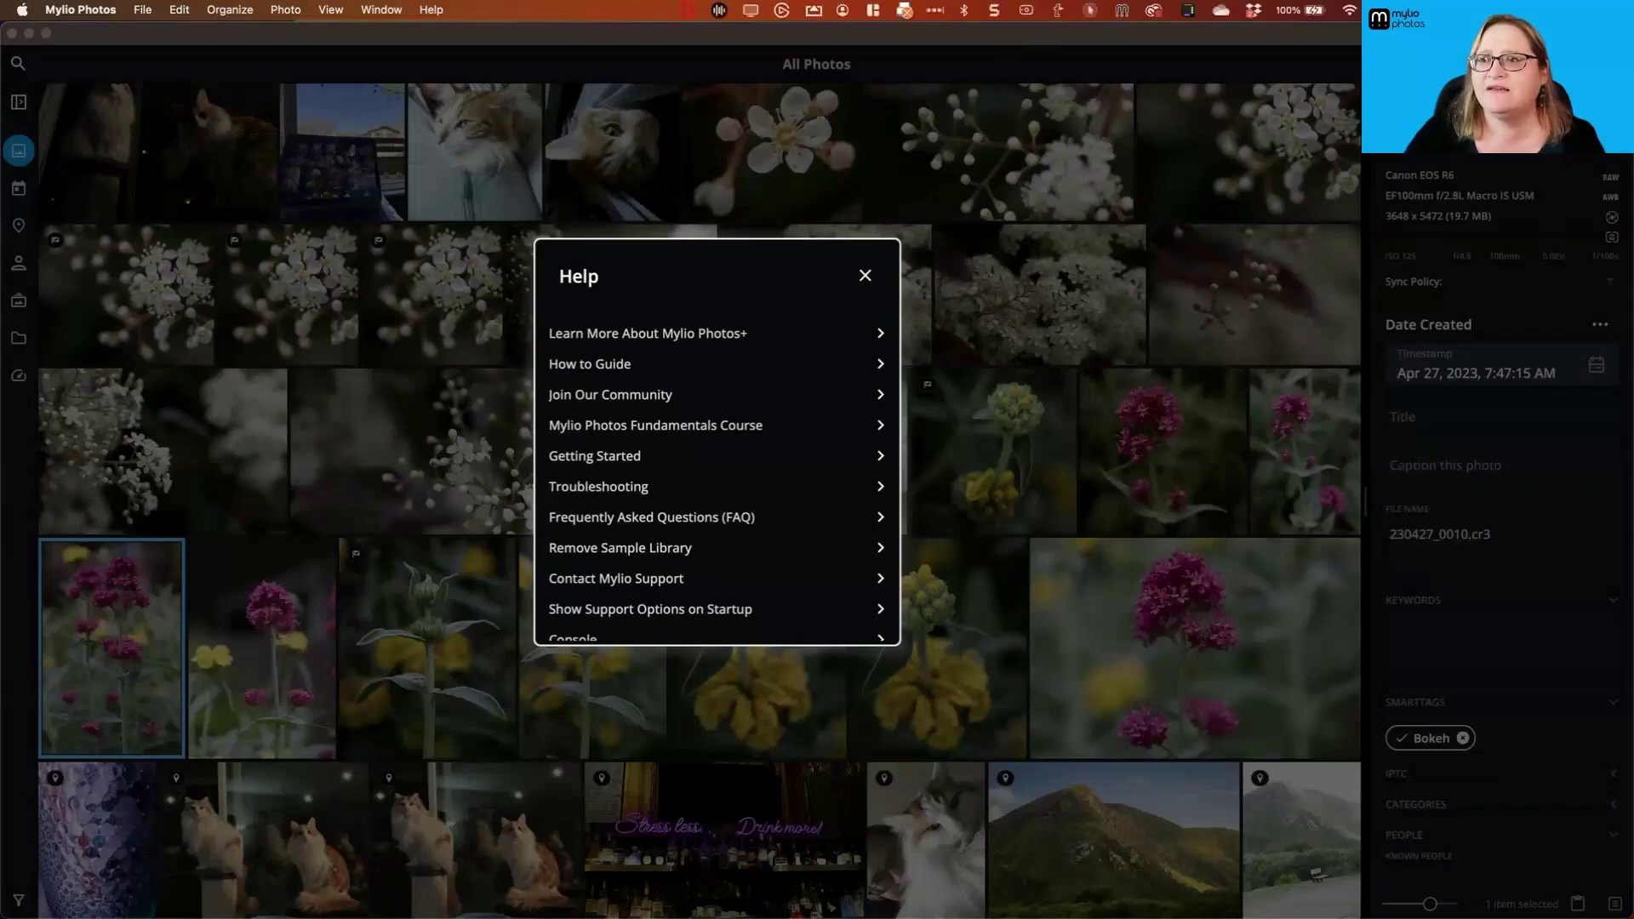
left_click(1091, 12)
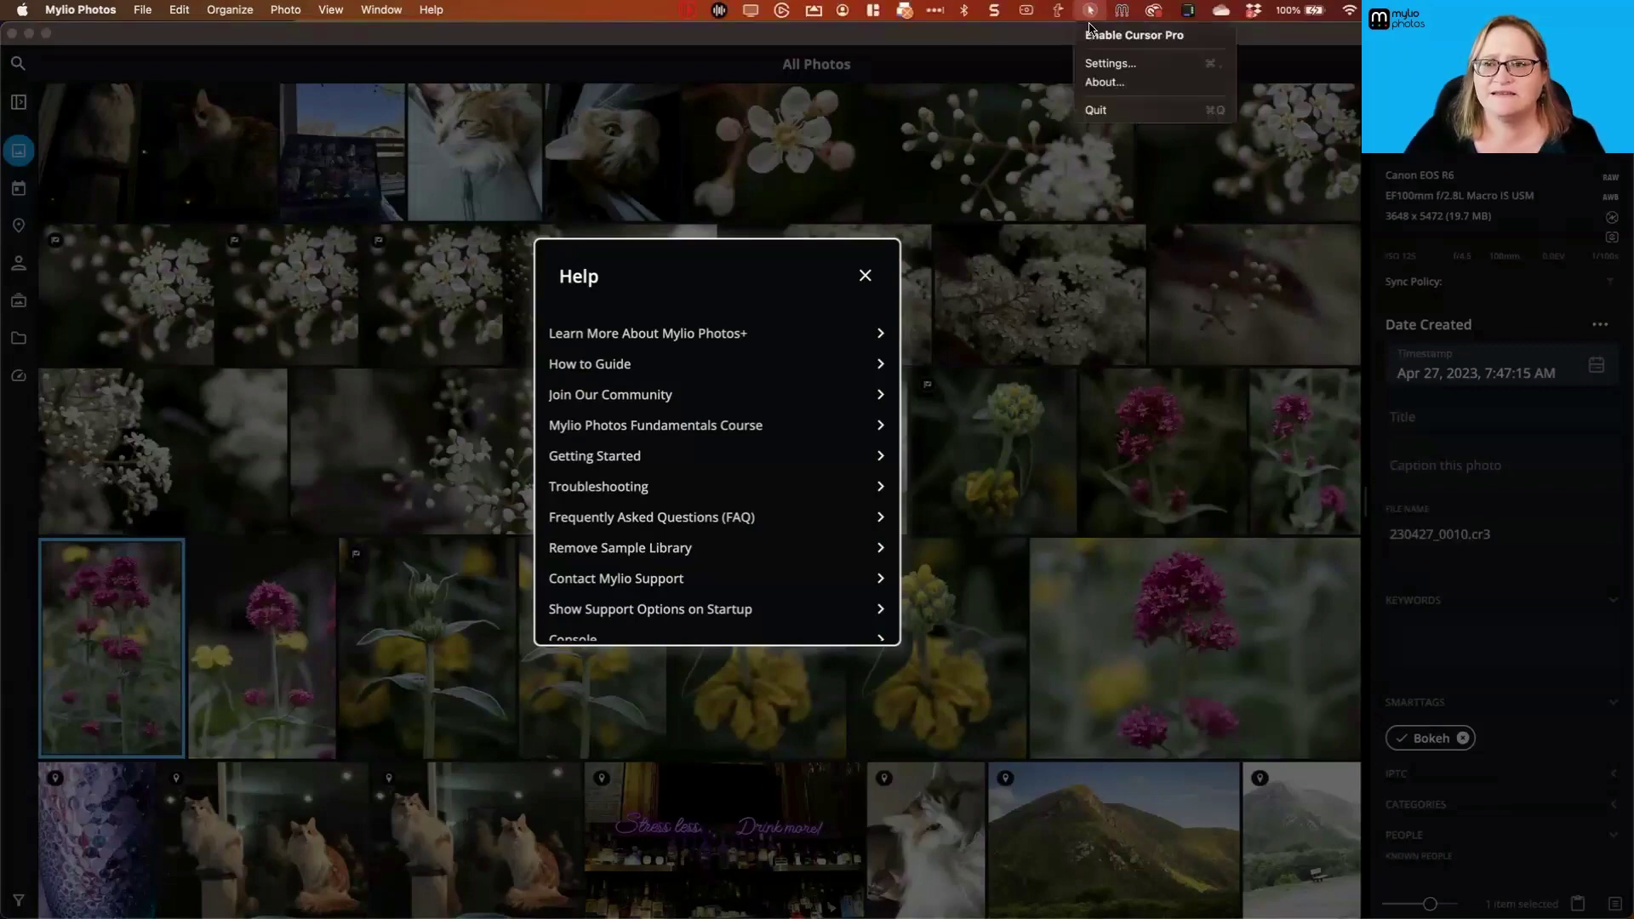
left_click(1096, 35)
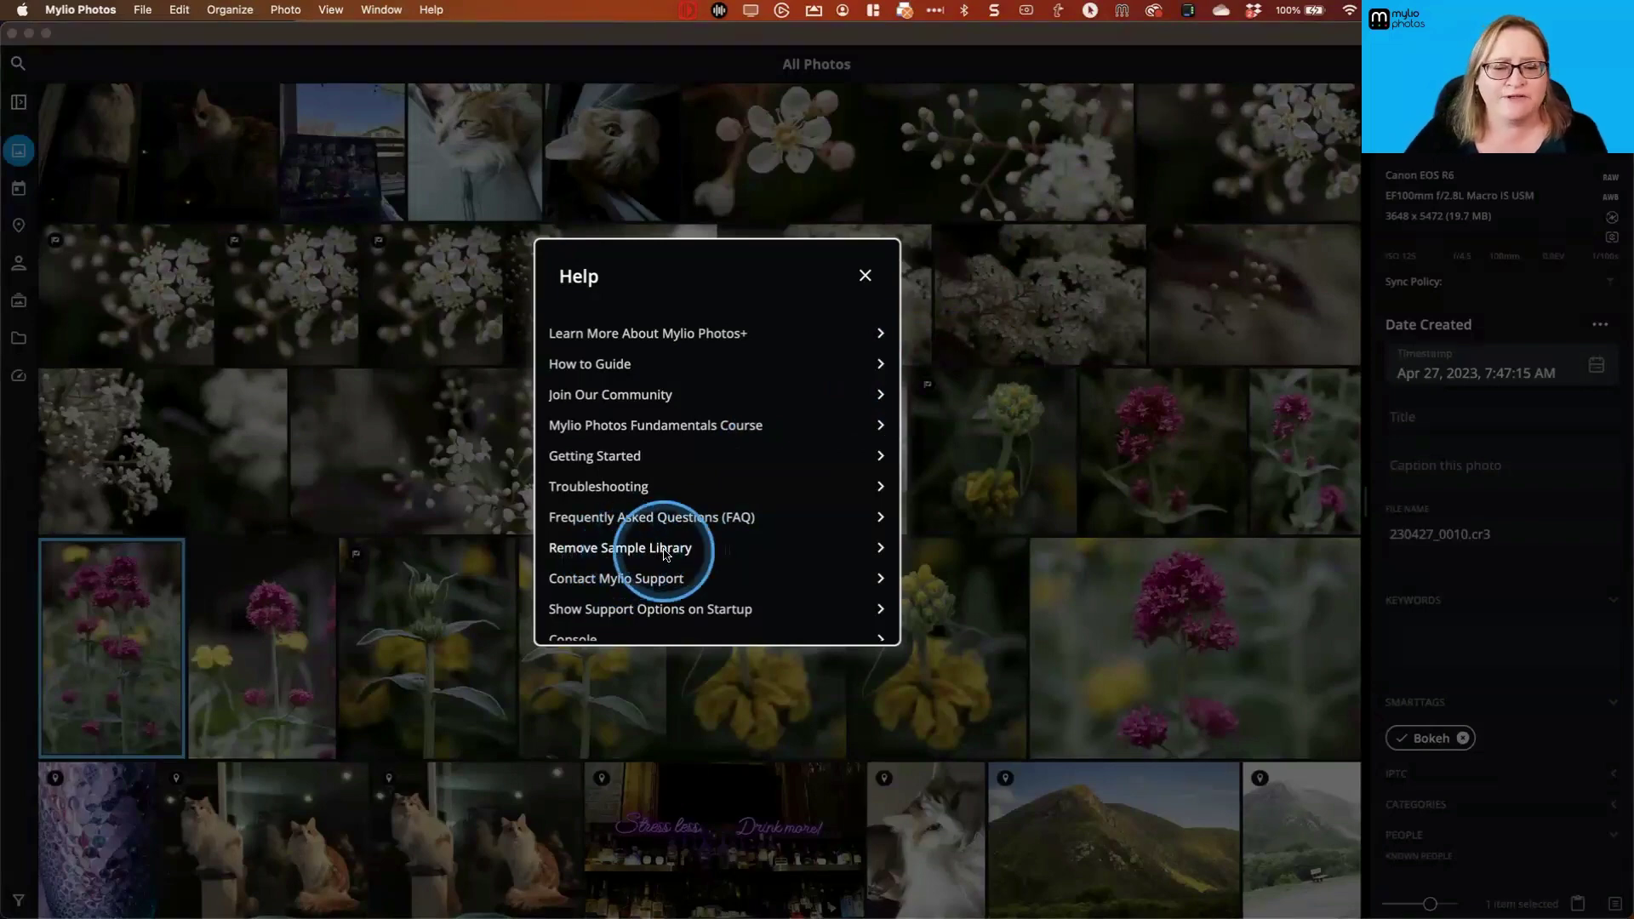
left_click(862, 277)
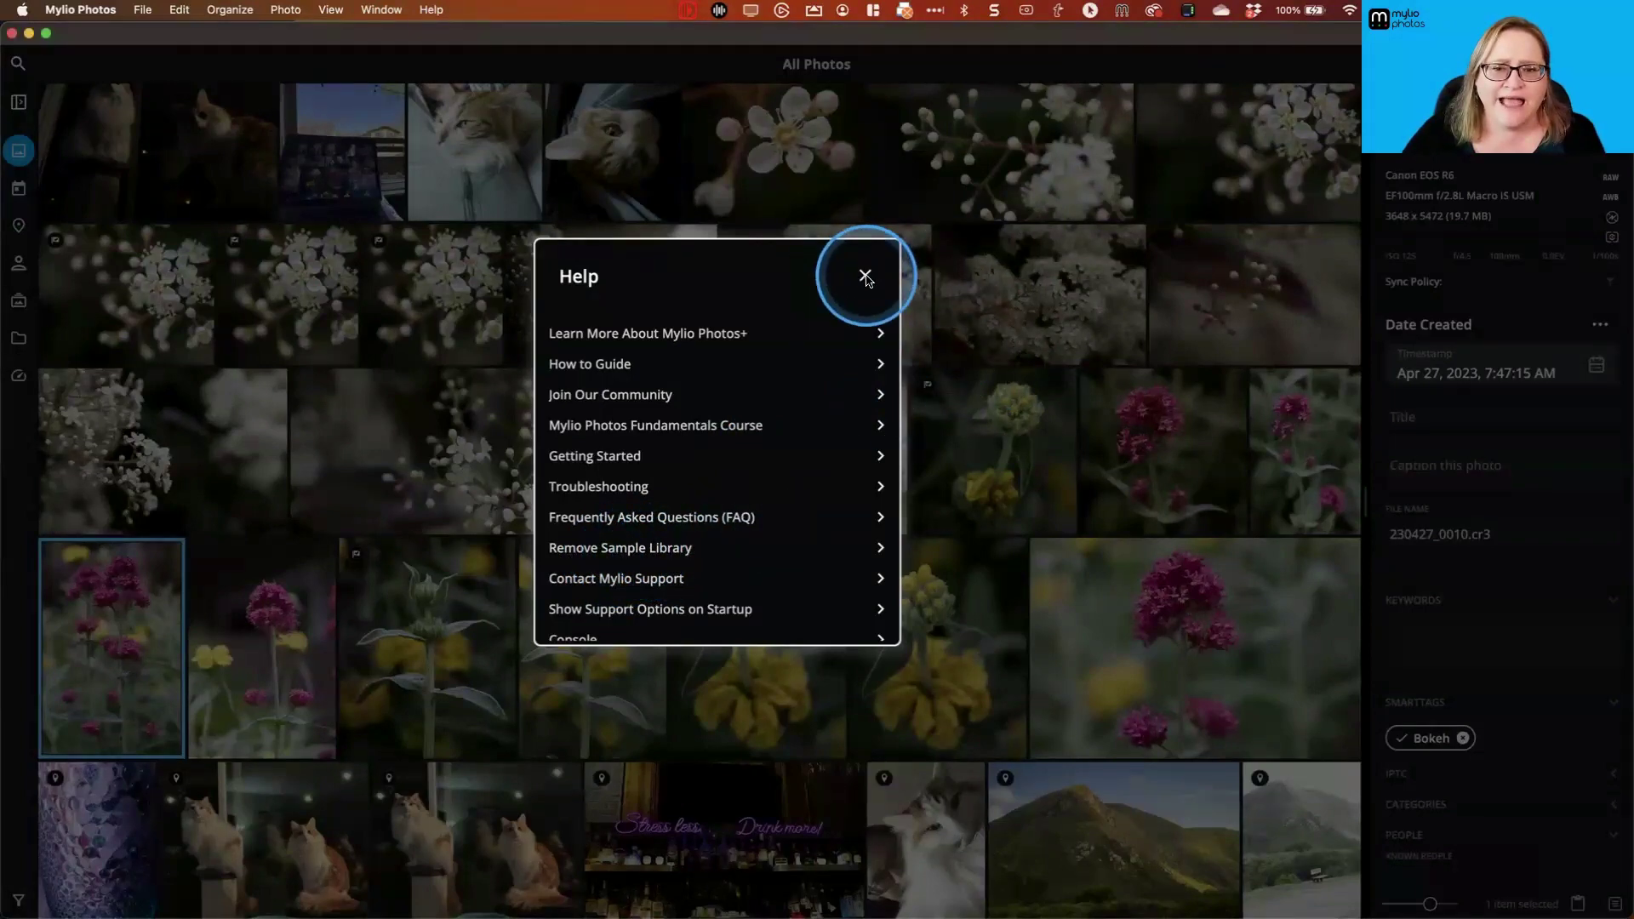
left_click(864, 277)
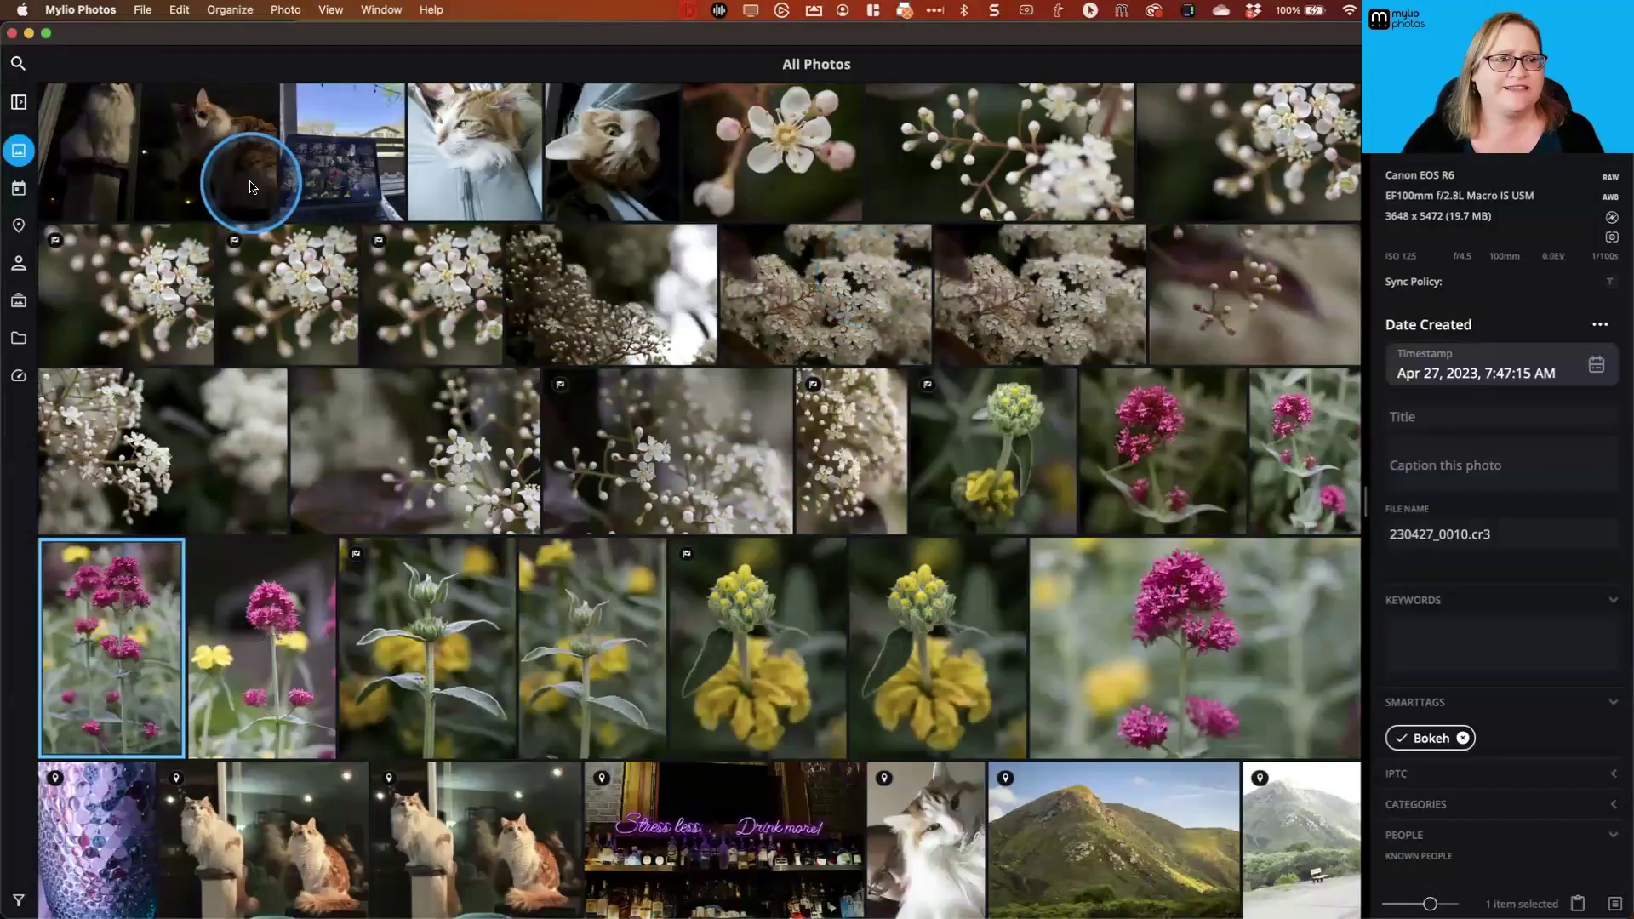
- Filter all photos to the Sample Library folder
left_click(18, 103)
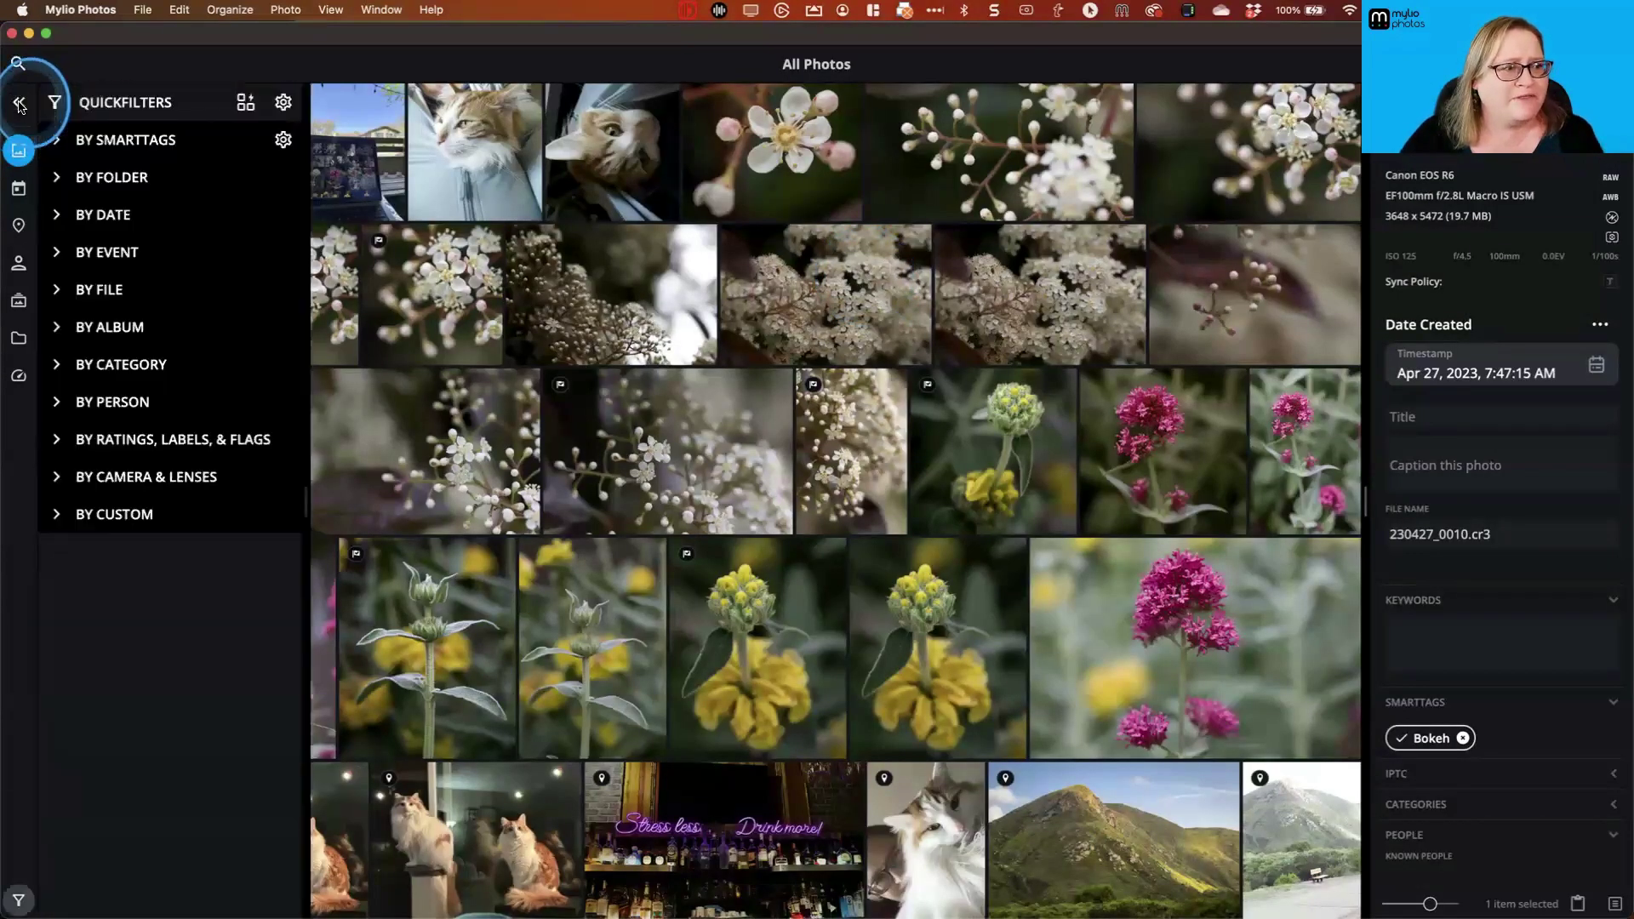
left_click(54, 178)
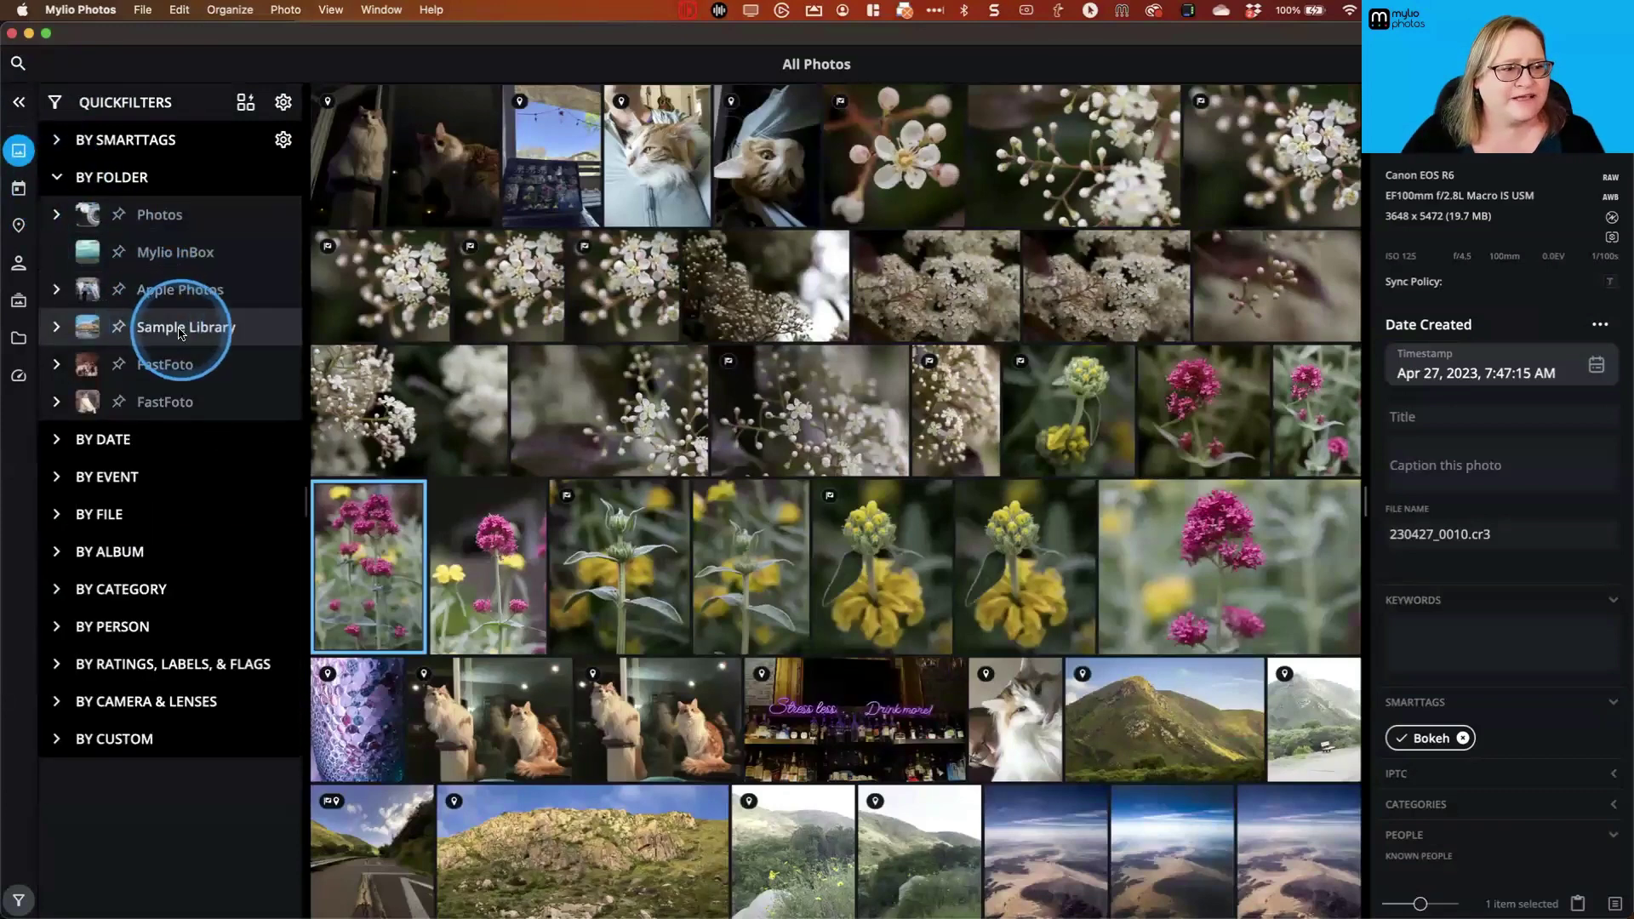
left_click(120, 338)
scroll(728, 362, "up", 2)
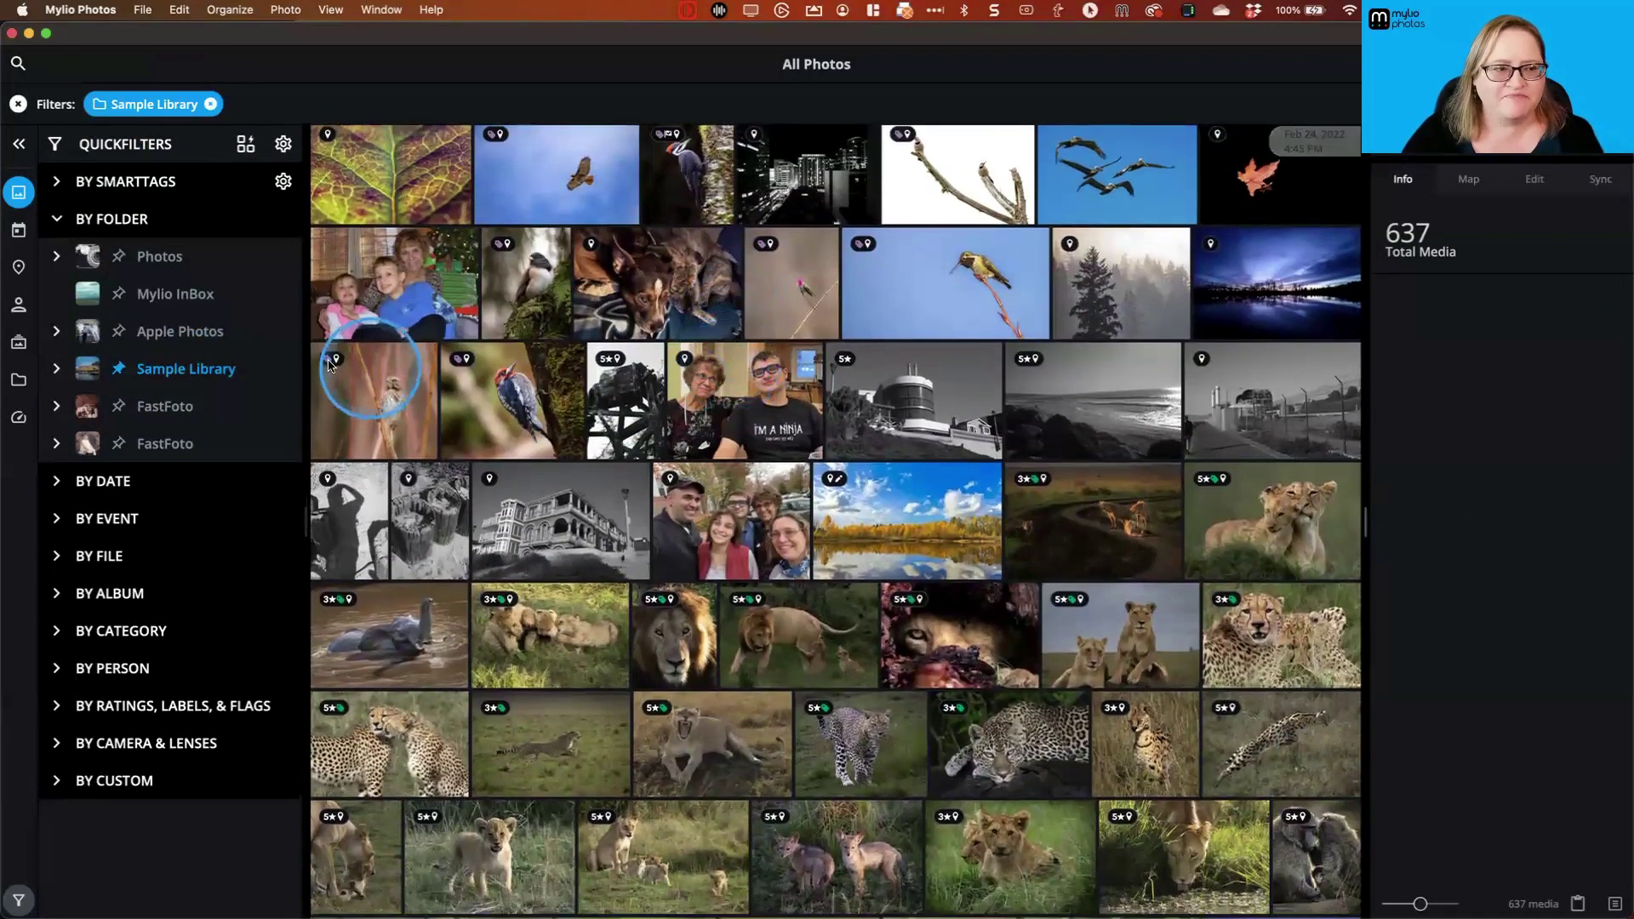
- Look over the subfolders of the Photos folder and collapse the folder filter list
left_click(57, 257)
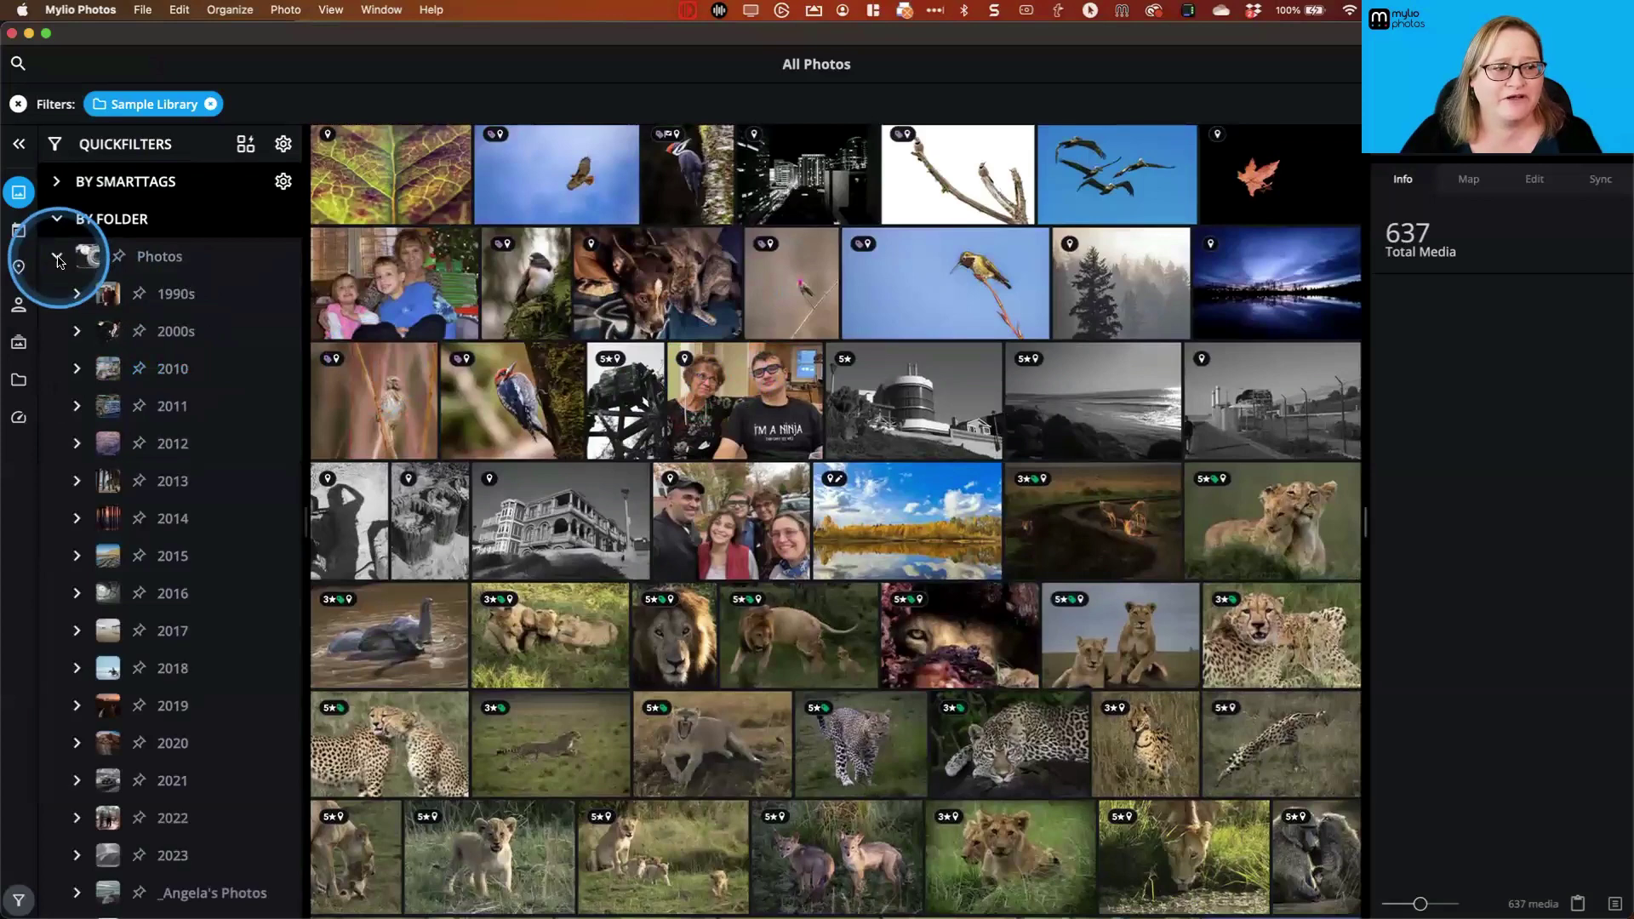
left_click(57, 257)
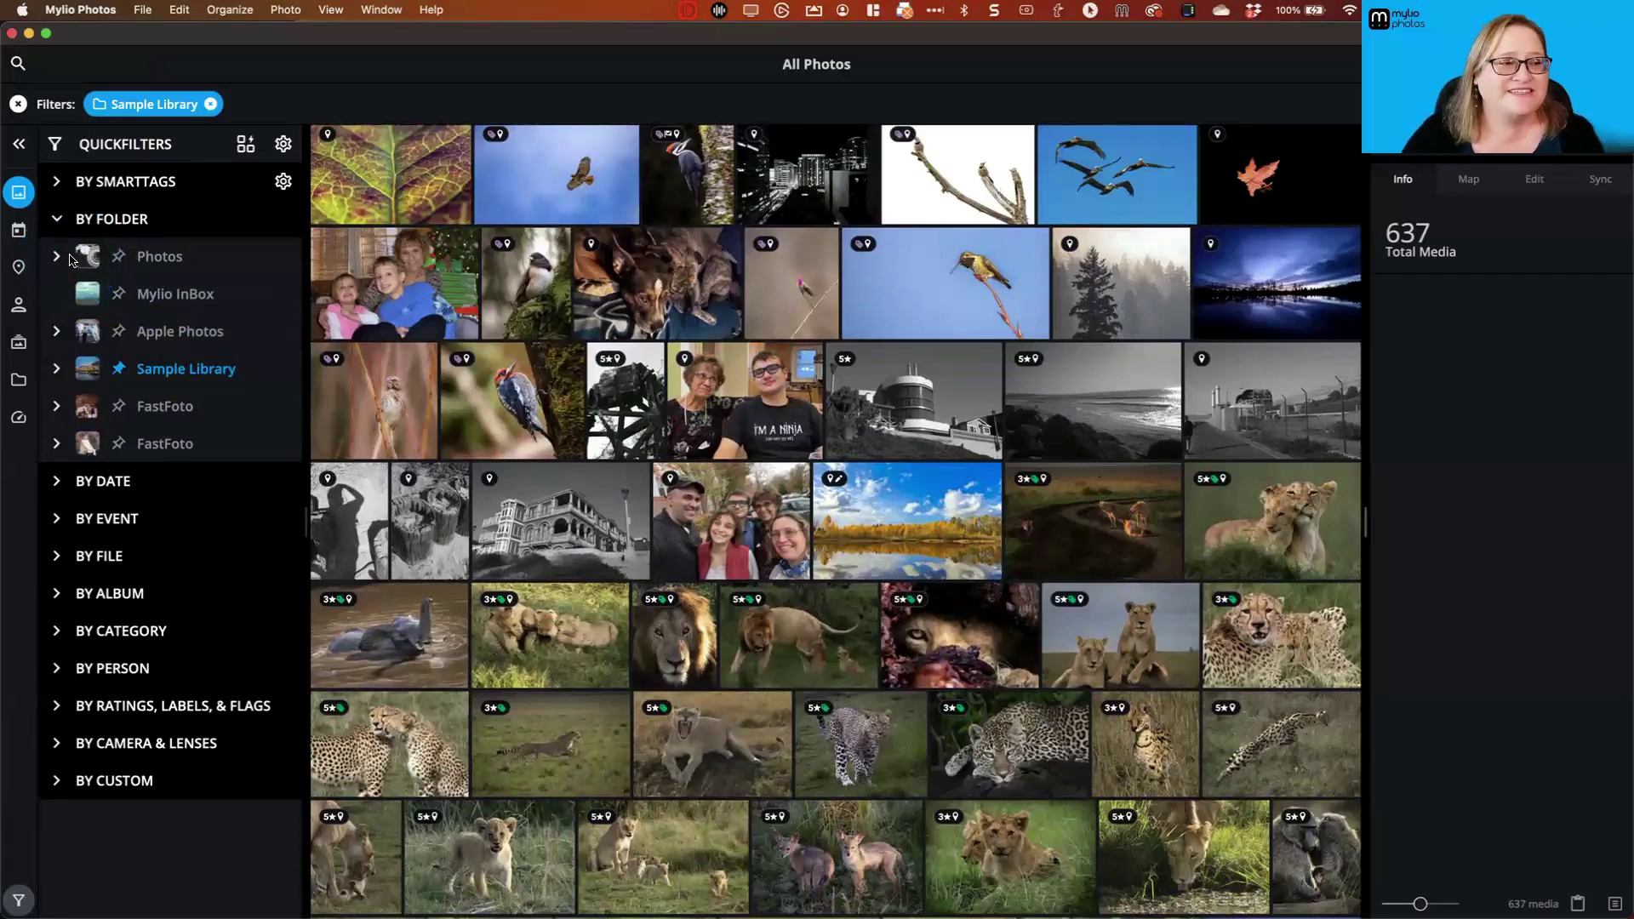
left_click(56, 219)
left_click(240, 259)
left_click(708, 301)
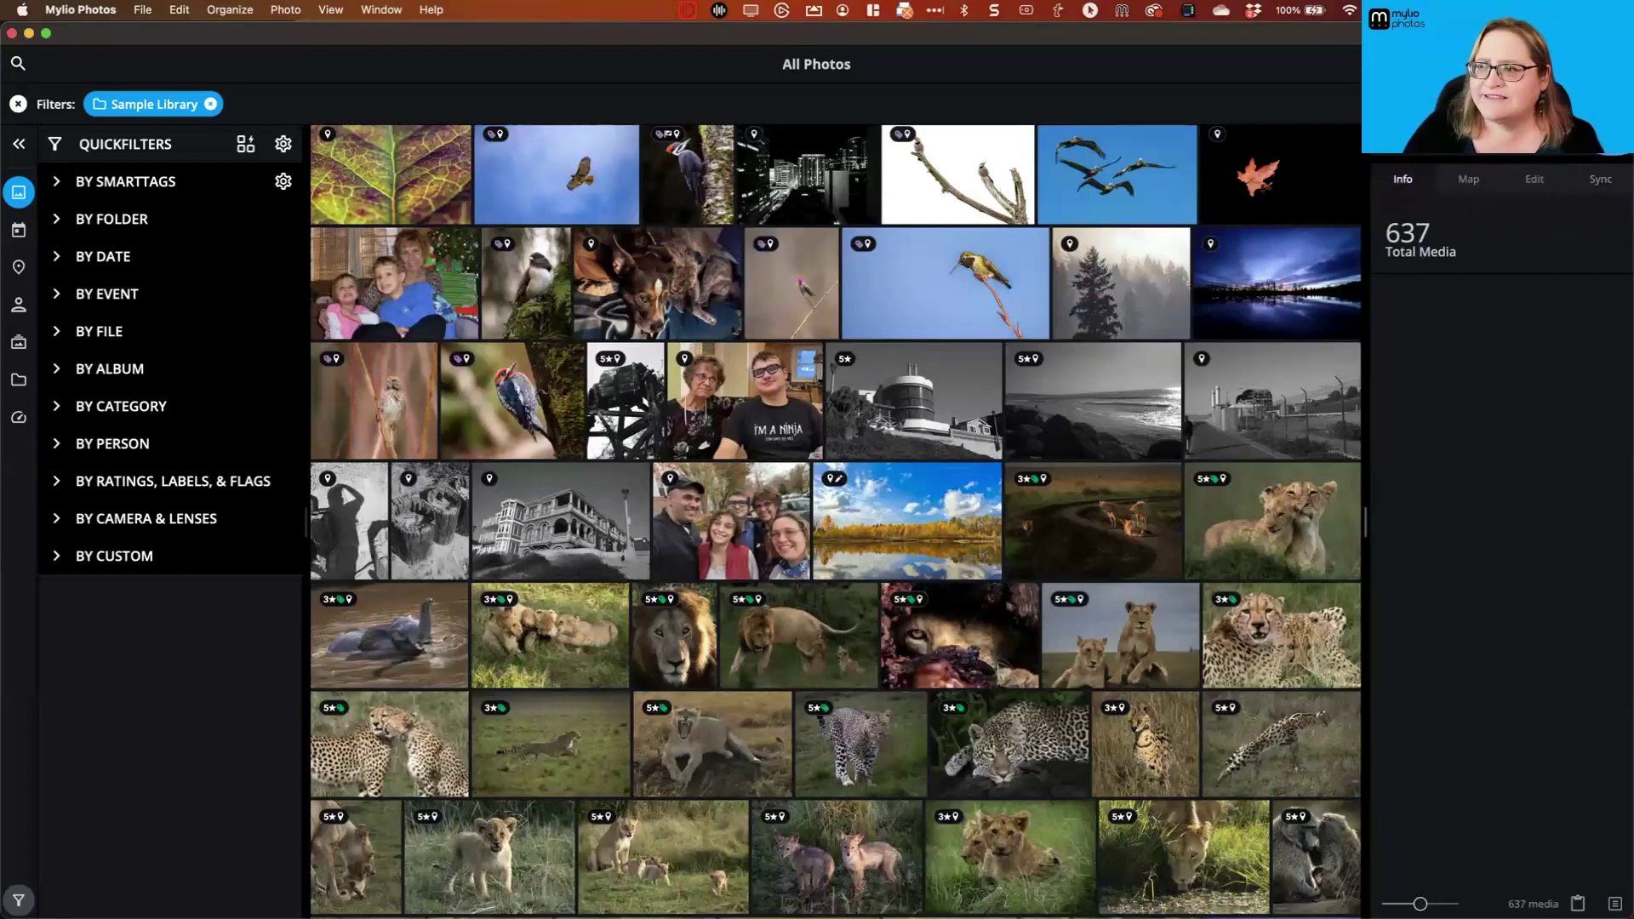
left_click(581, 193)
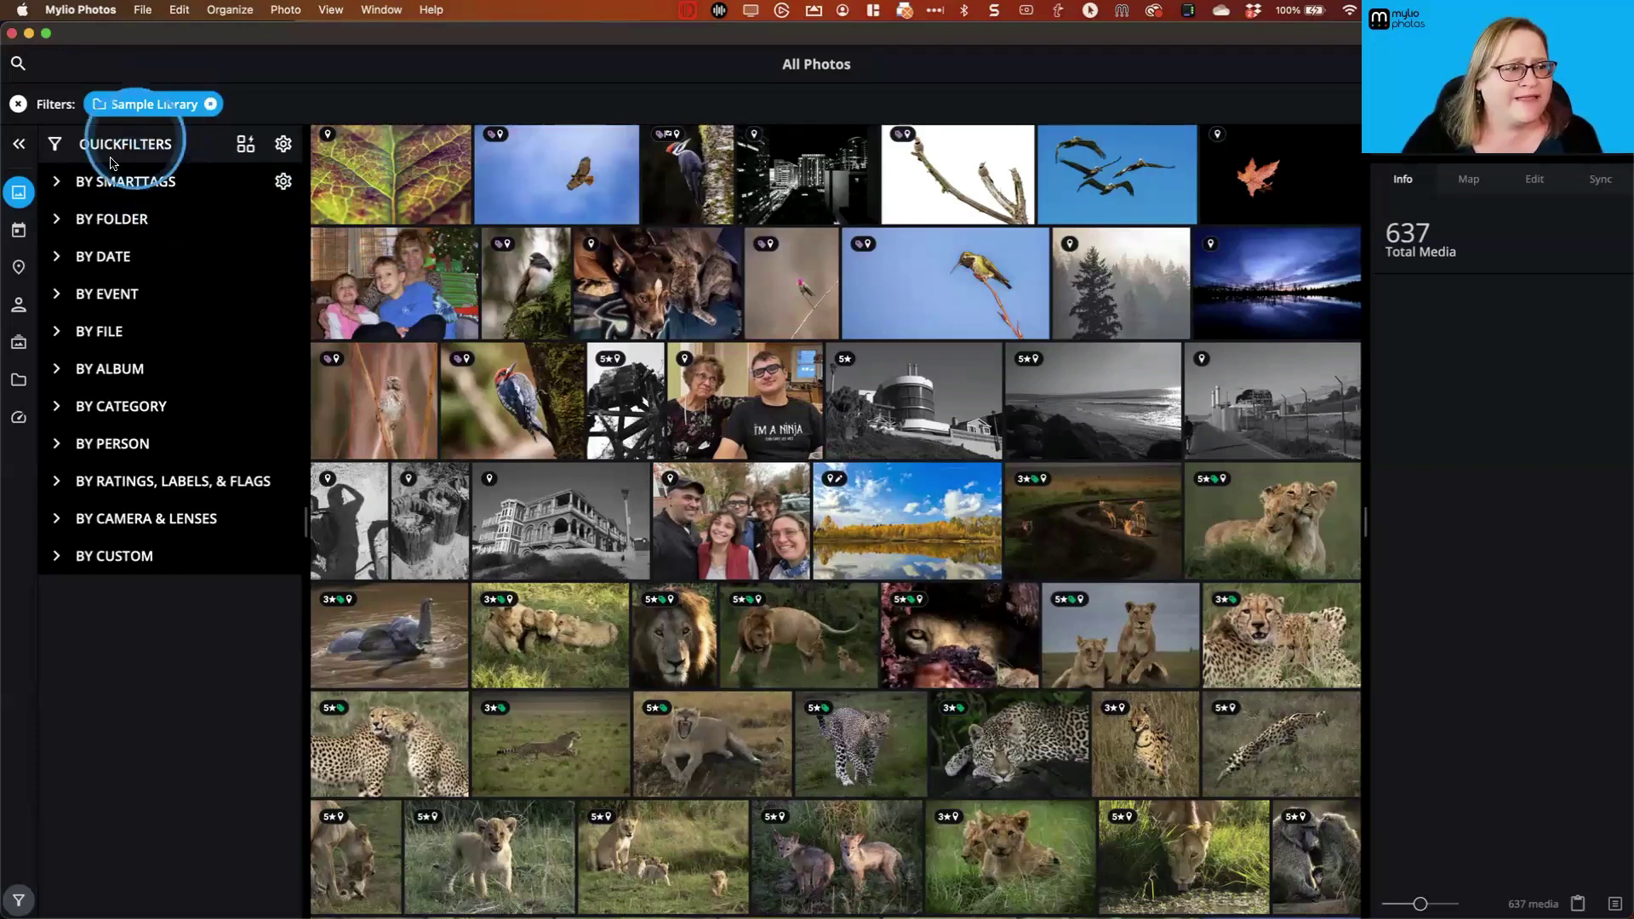
- Open the untagged people group and enable Zoom to Face for its photos
left_click(18, 307)
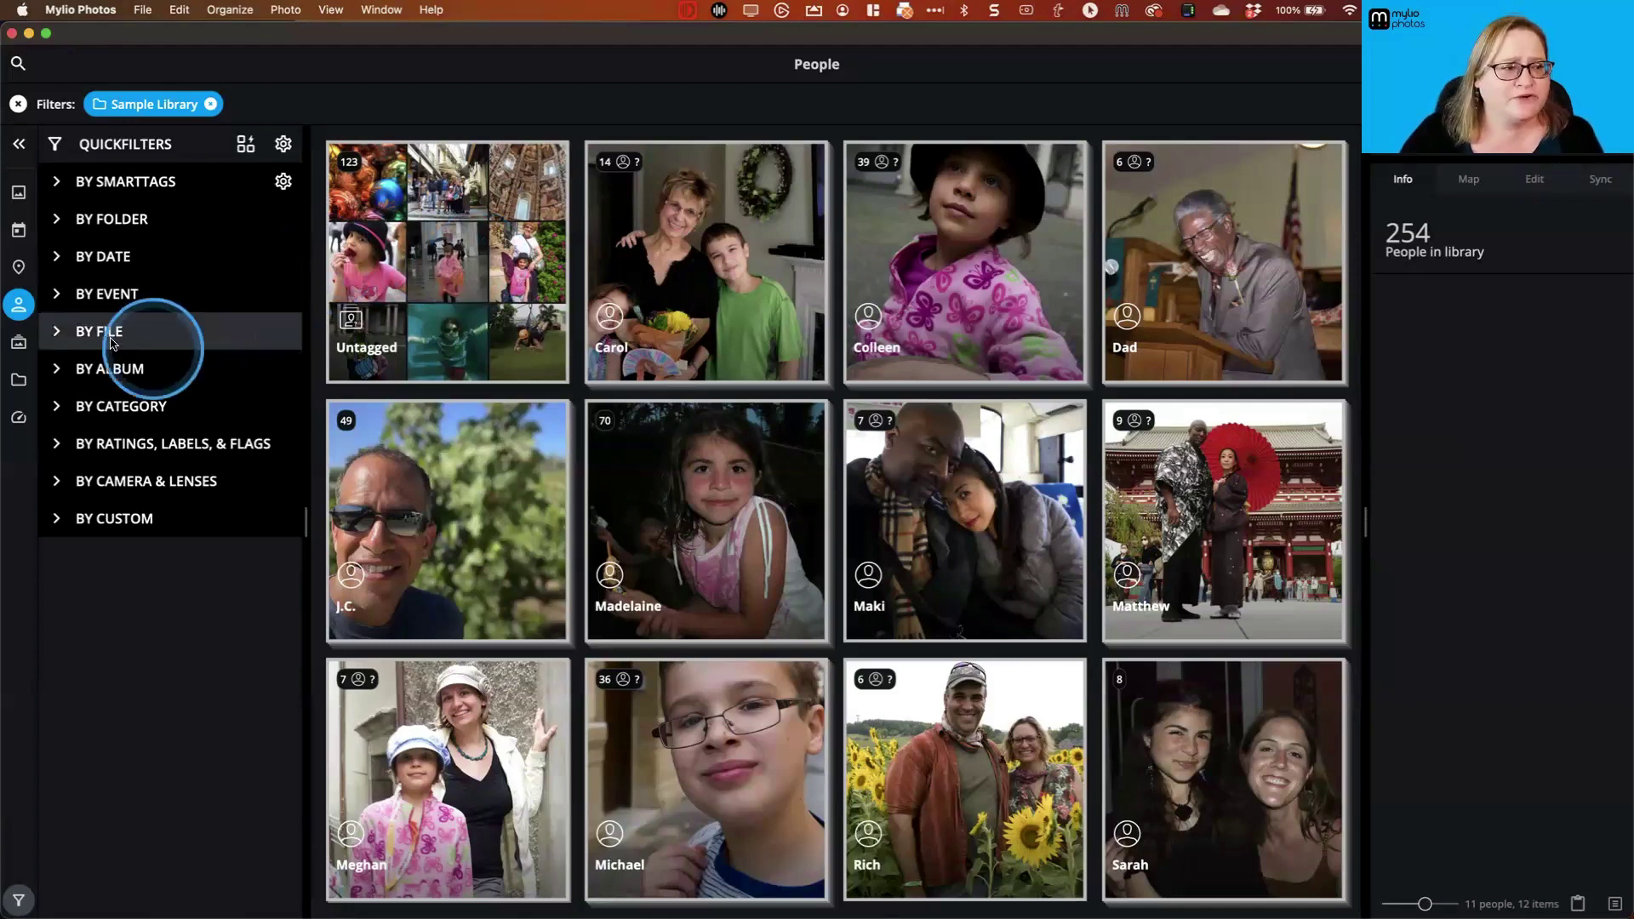
left_click(436, 281)
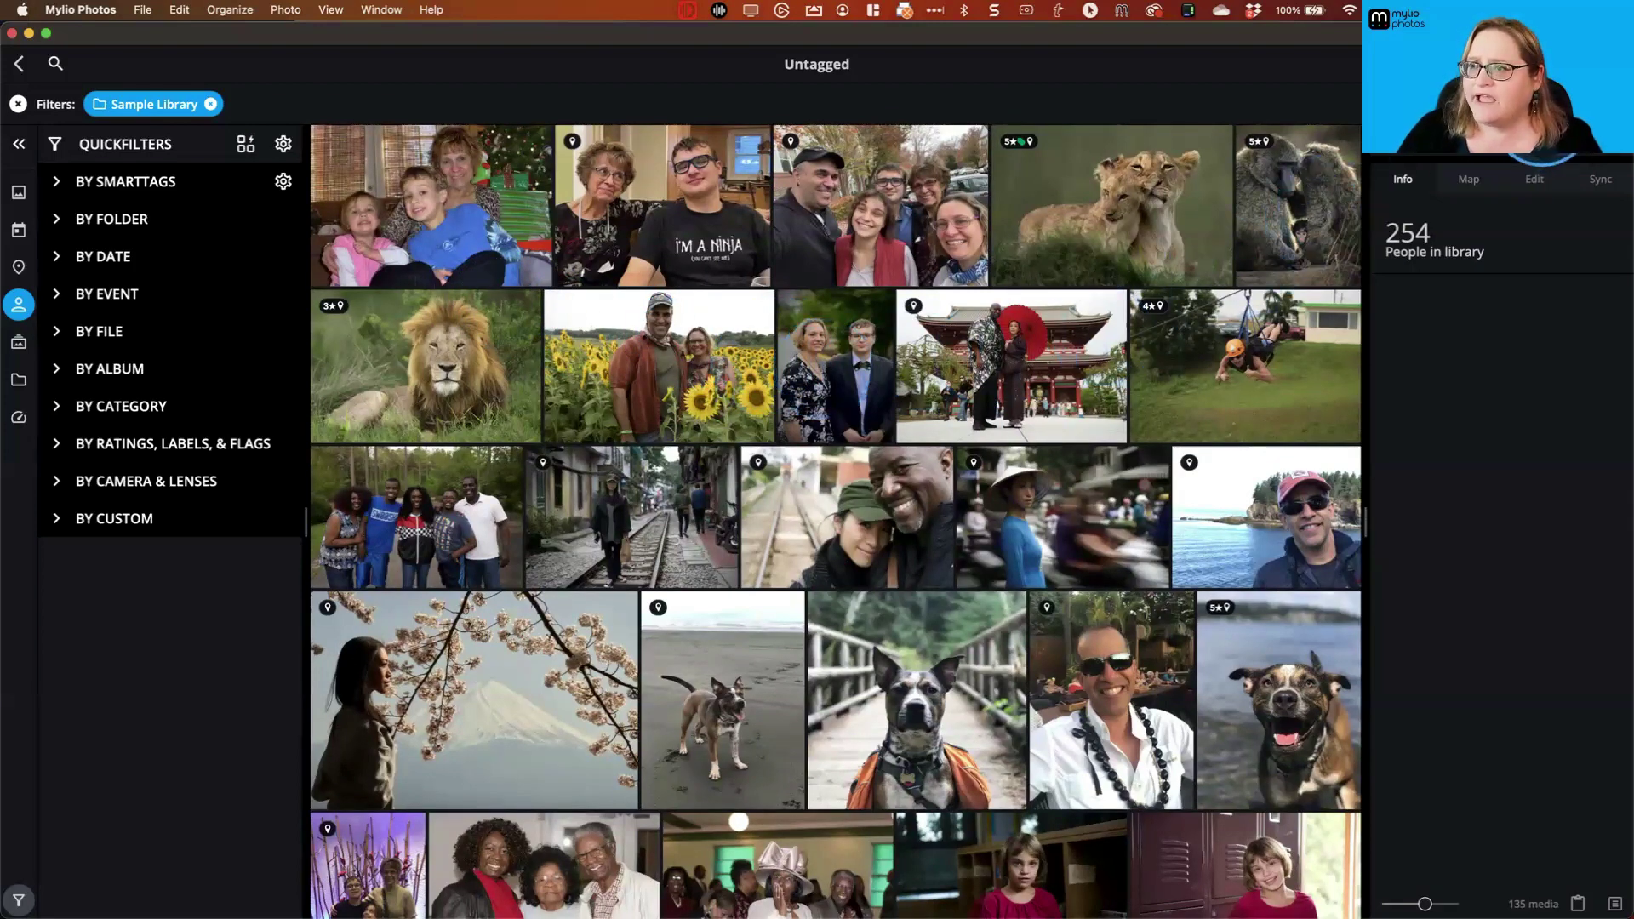
left_click(1608, 63)
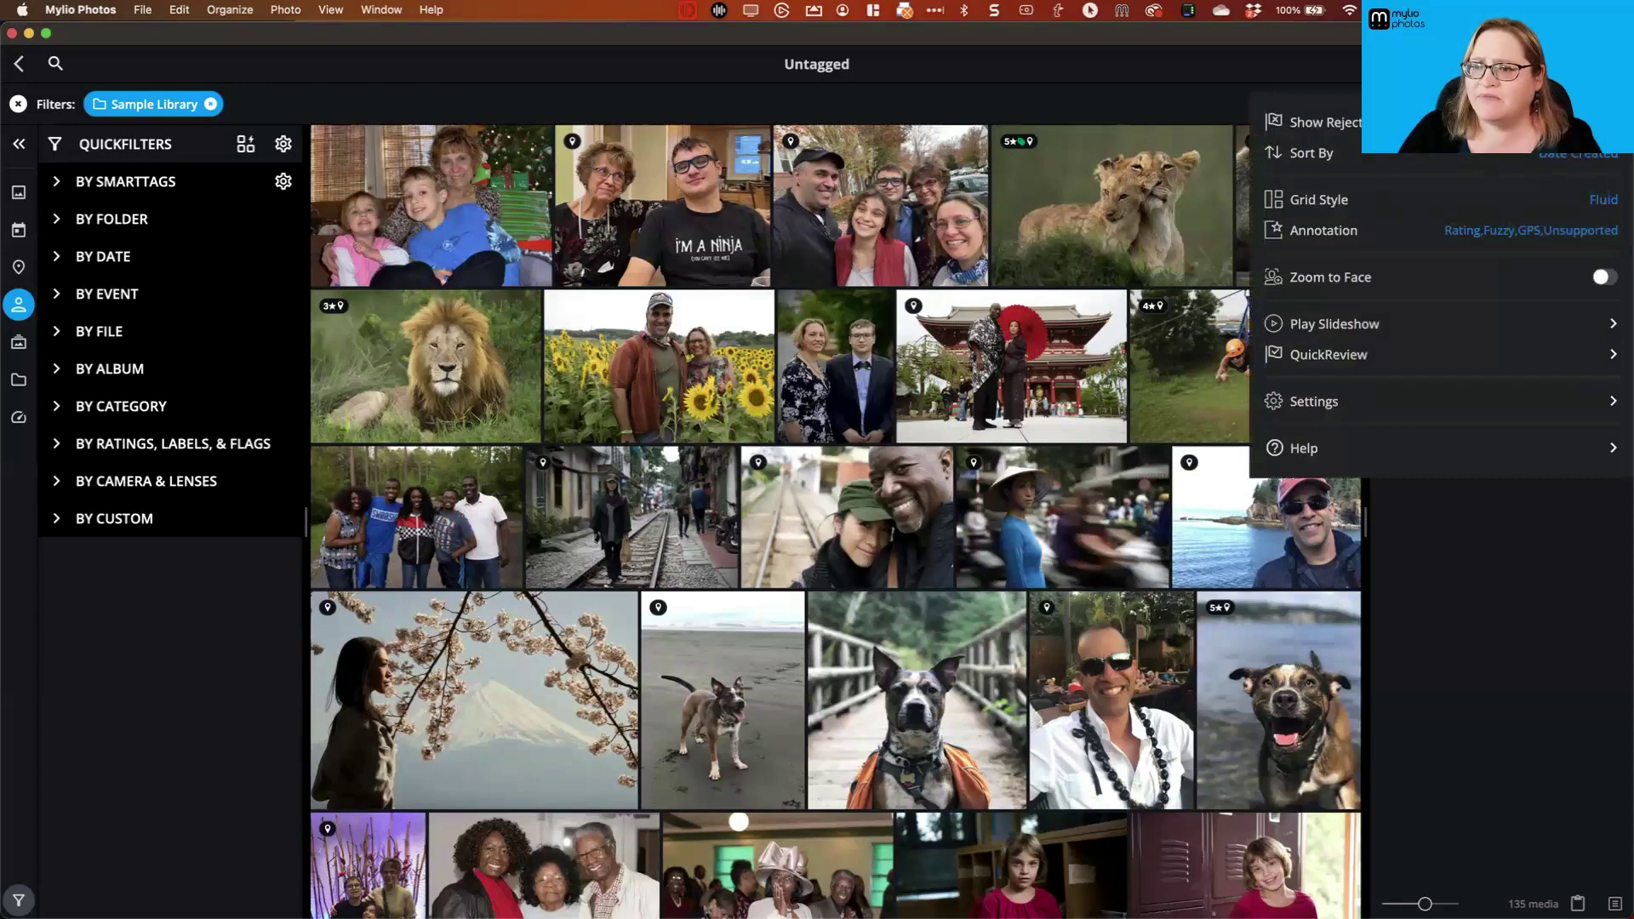
left_click(1600, 276)
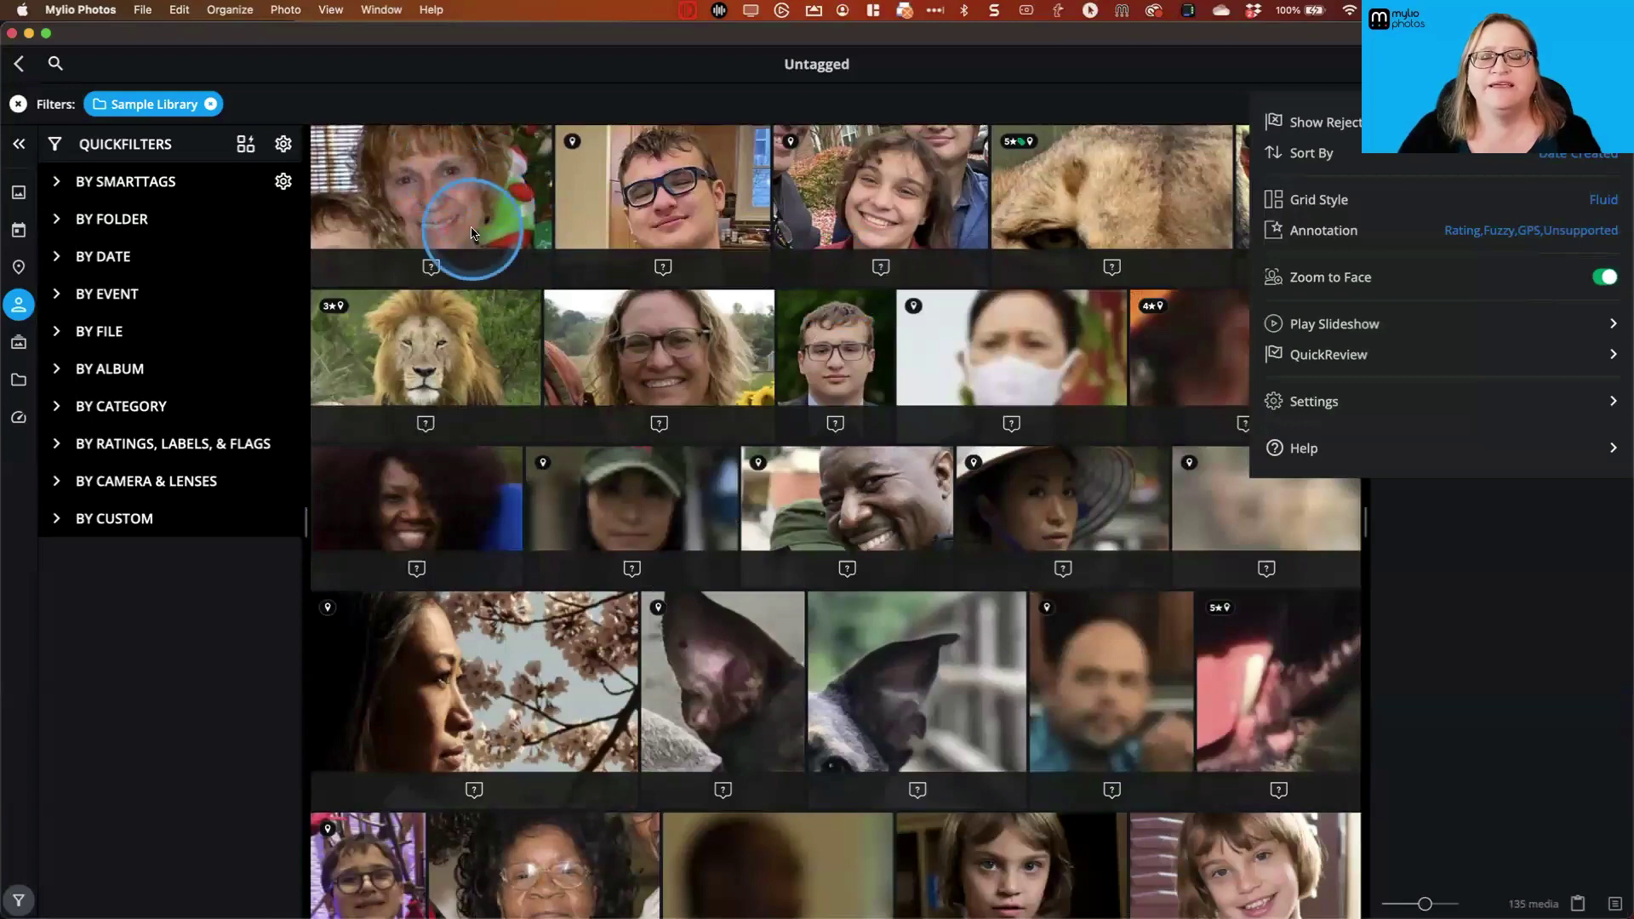
left_click(465, 275)
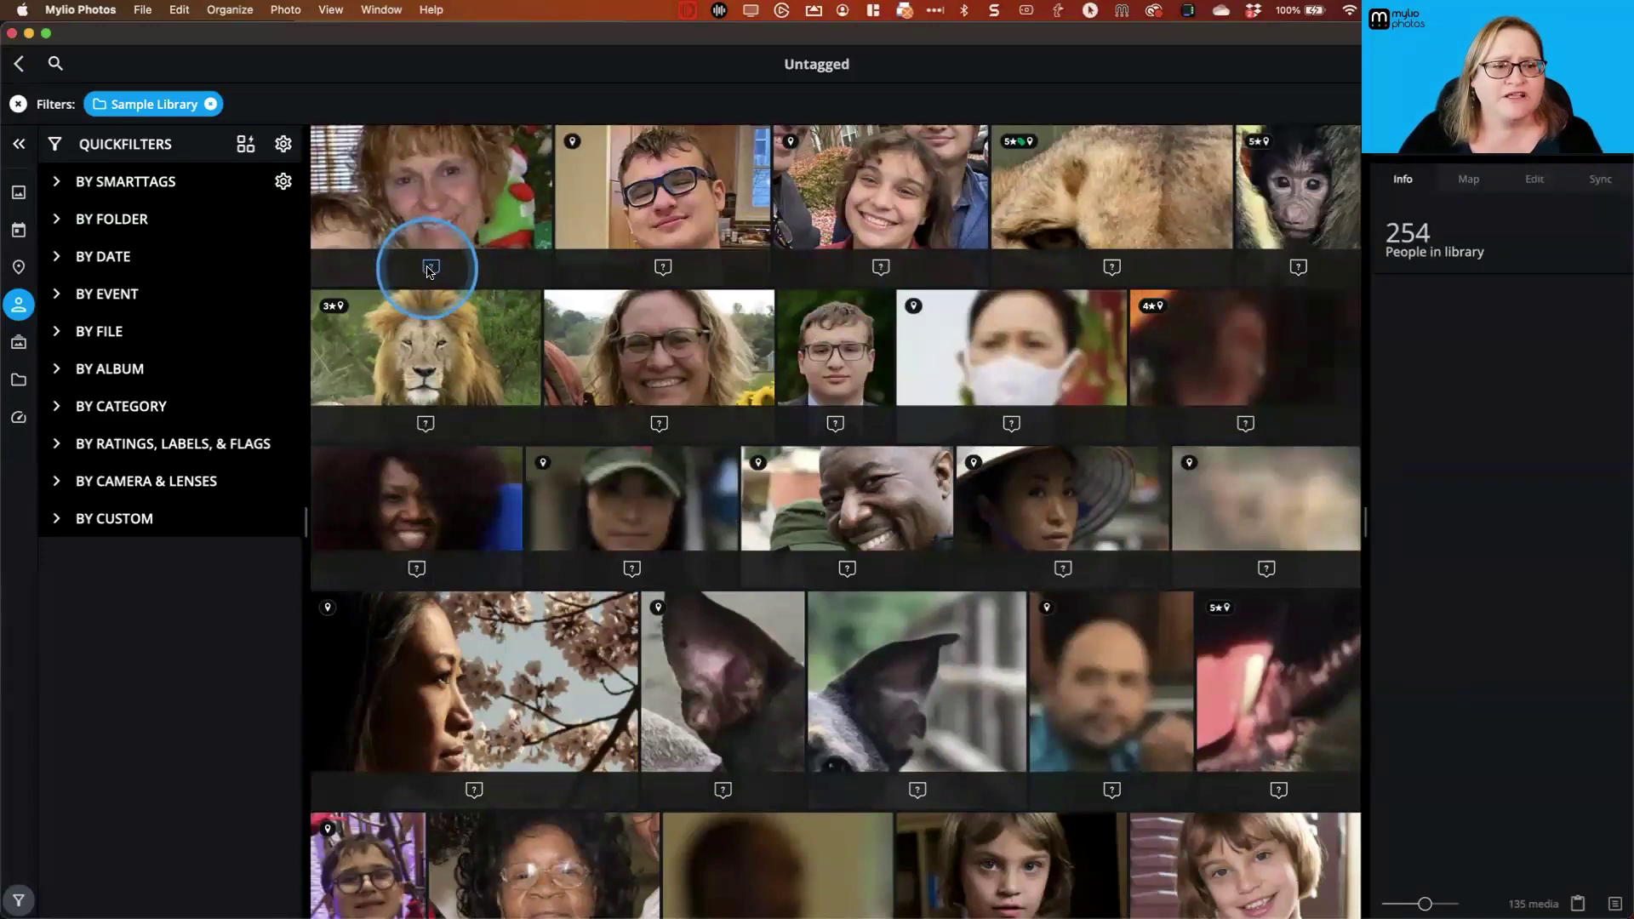
- Tag the woman and the little girl in the first untagged photo with their top suggested names
left_click(430, 269)
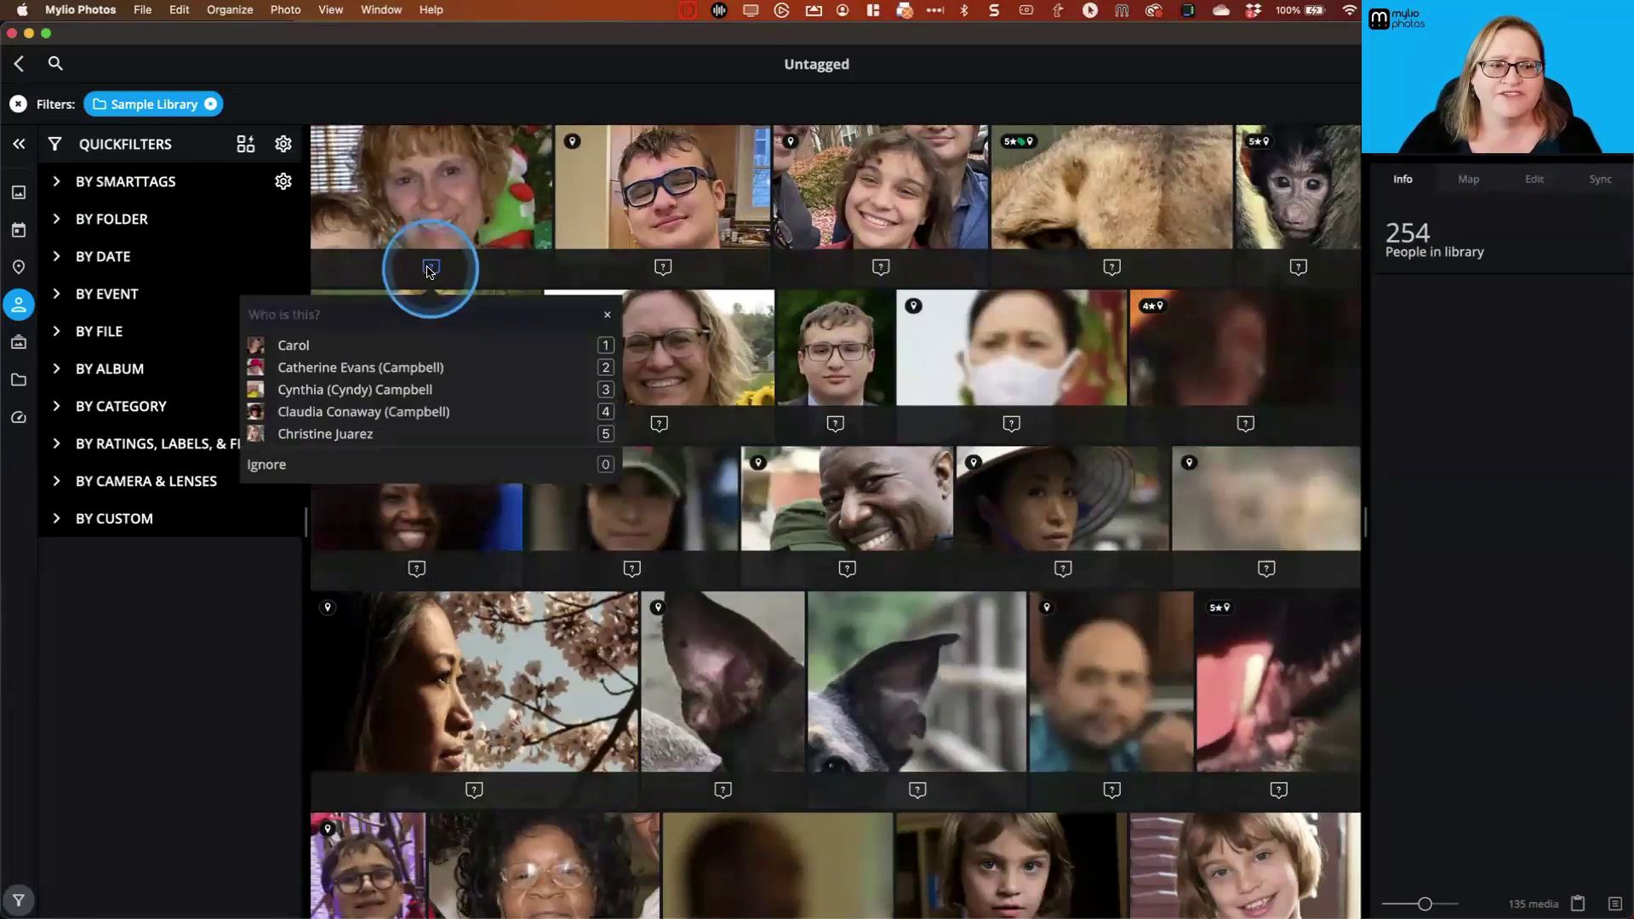
left_click(294, 346)
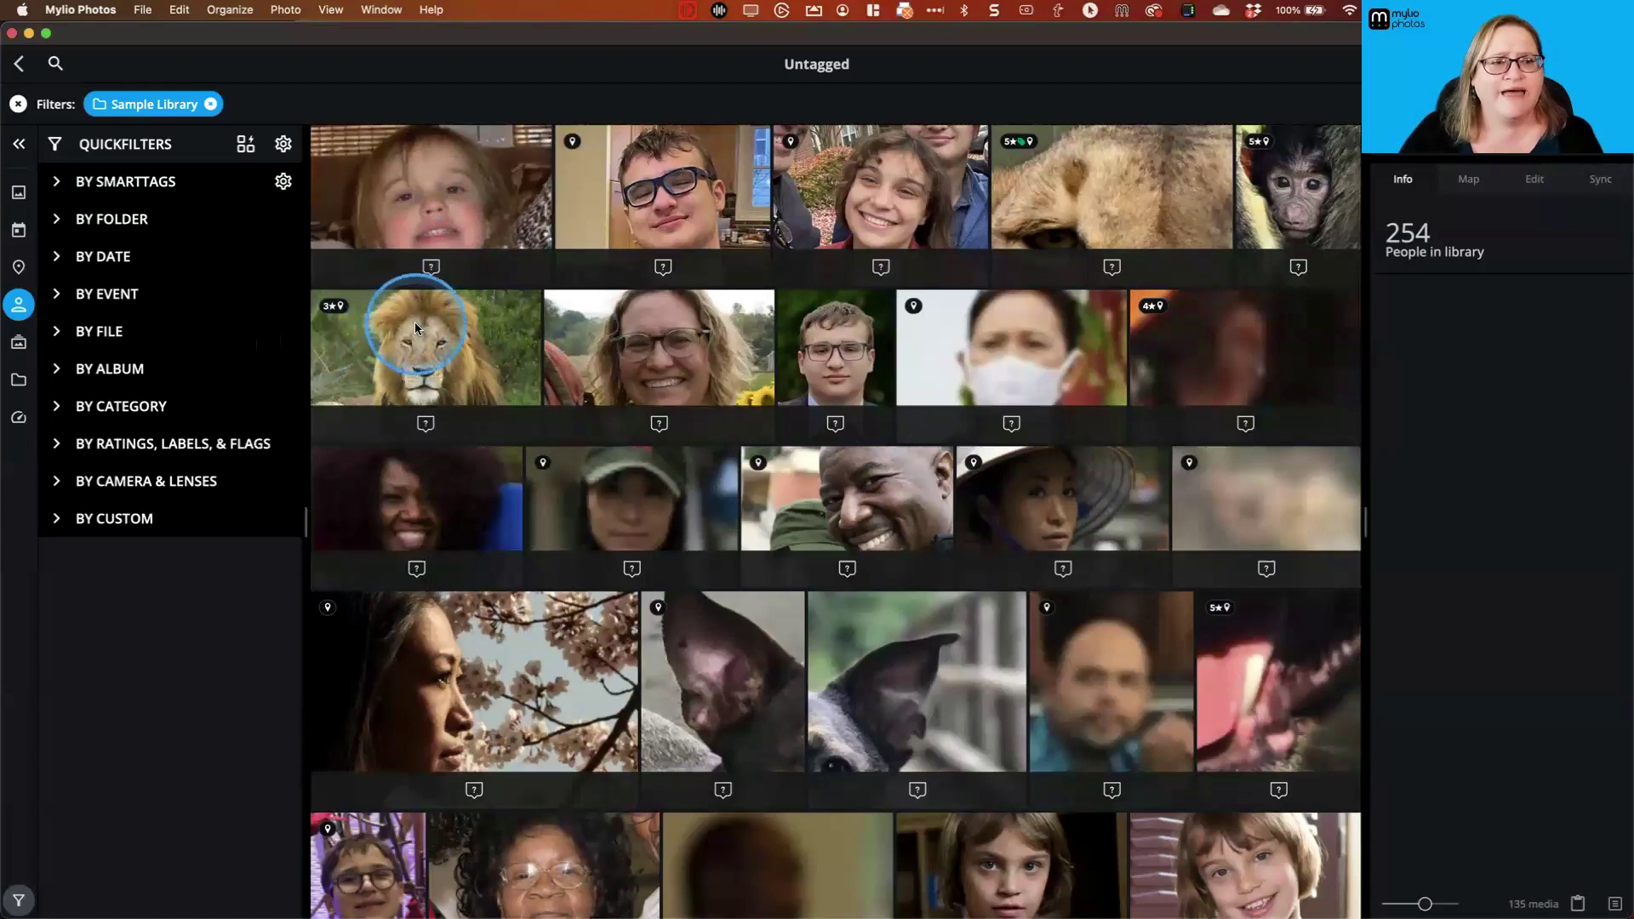
left_click(433, 268)
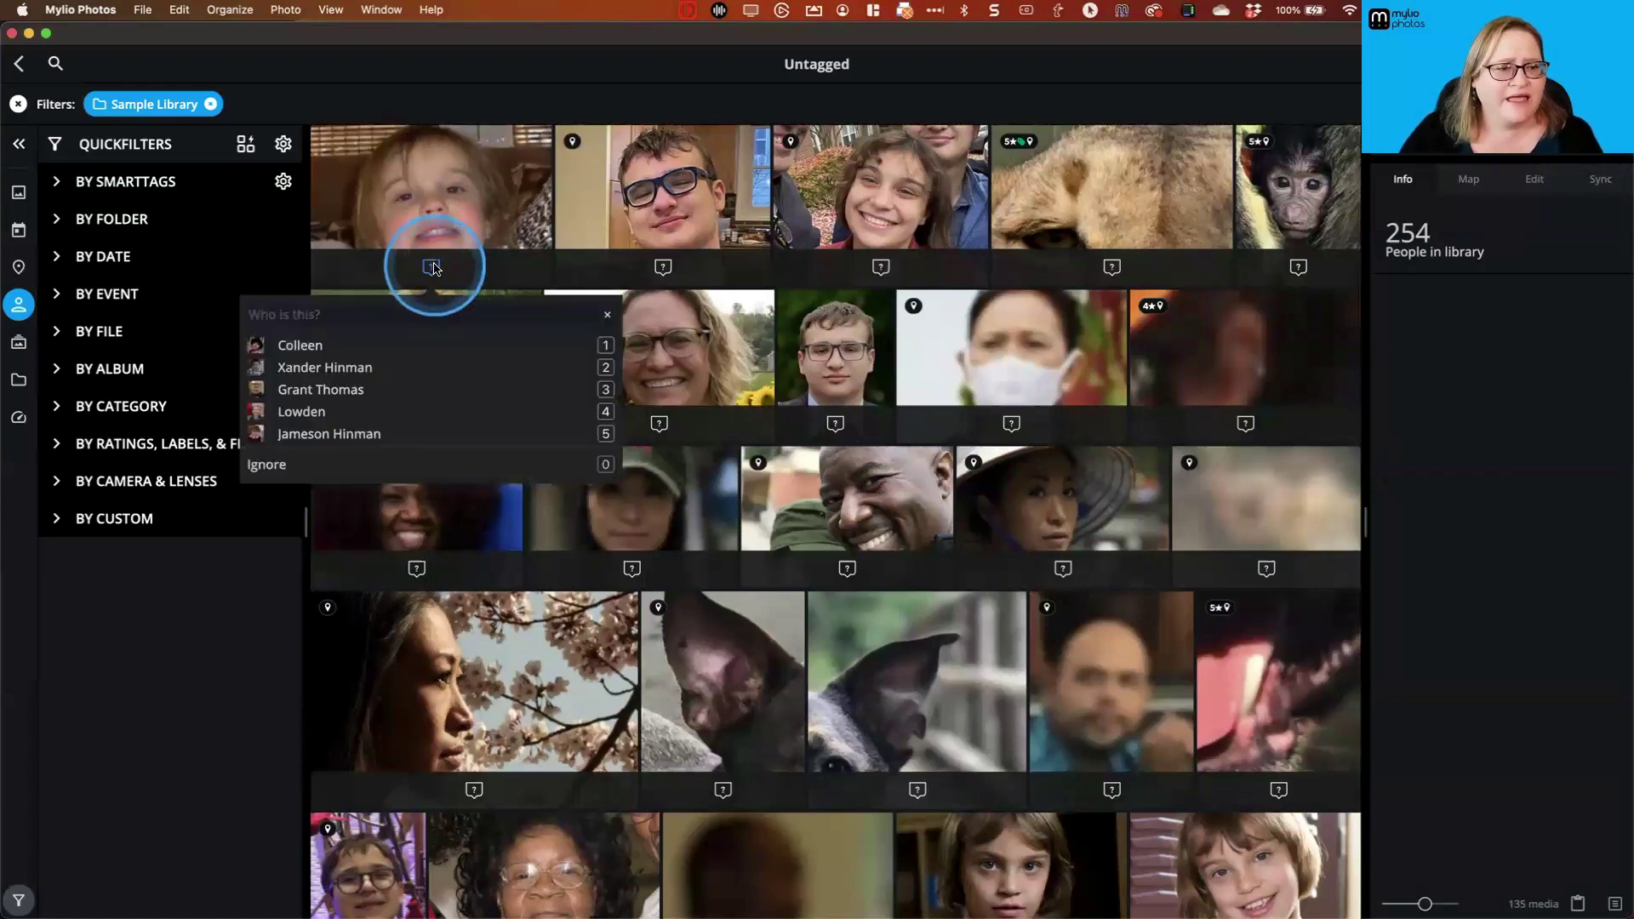
left_click(338, 344)
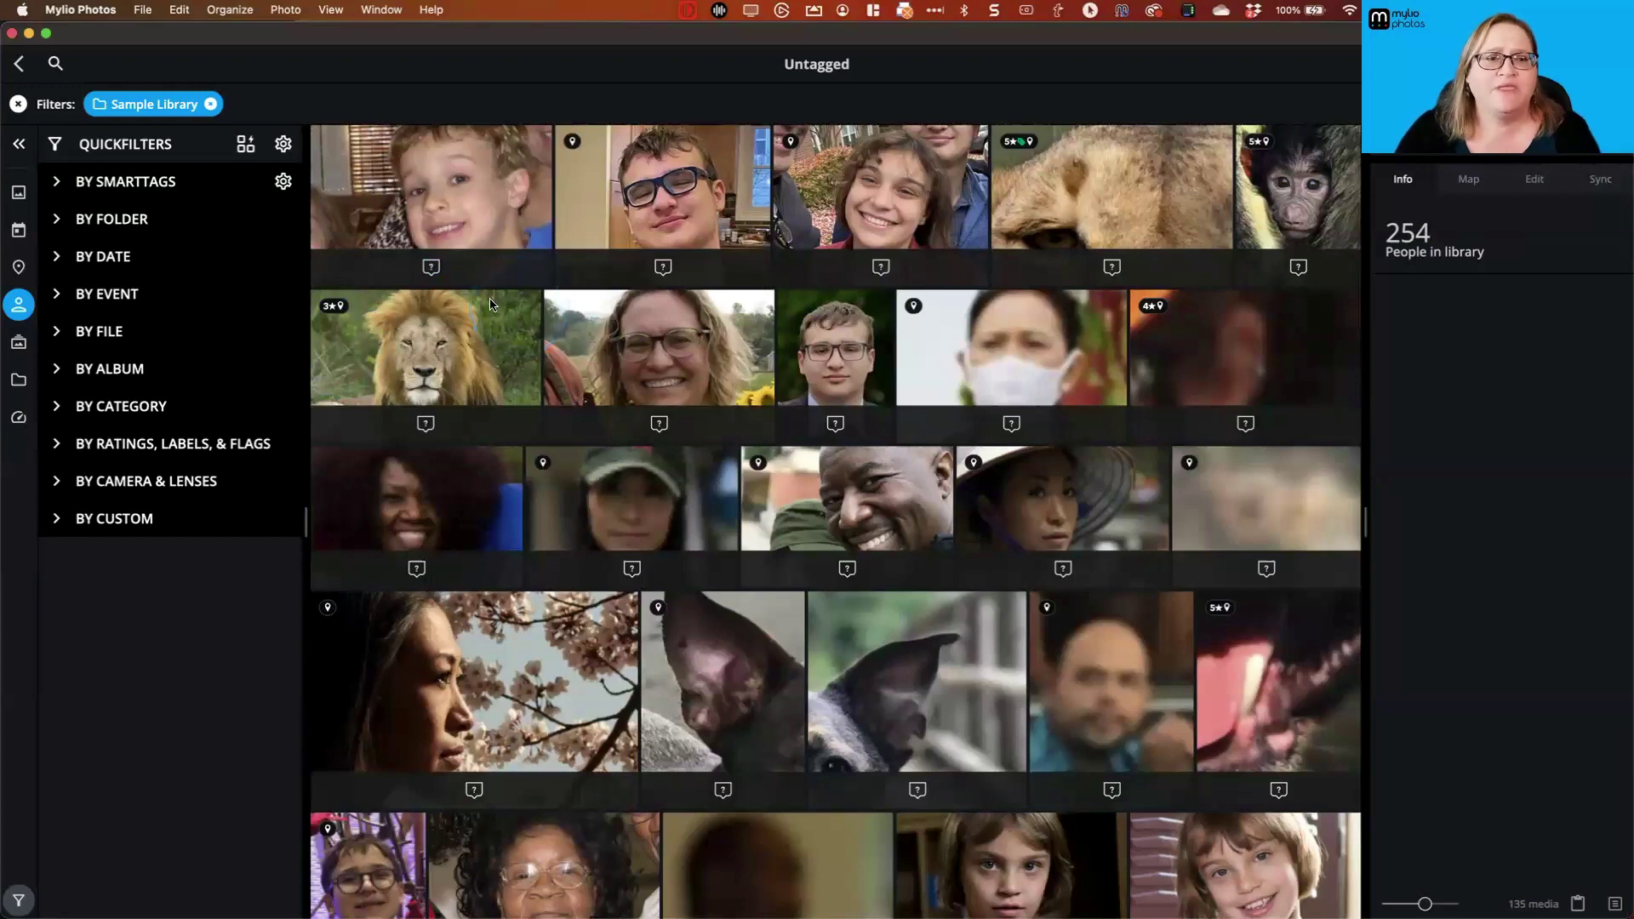
- View the first untagged photo and the following one full size, and return to the untagged faces
left_click(472, 226)
double_click(472, 230)
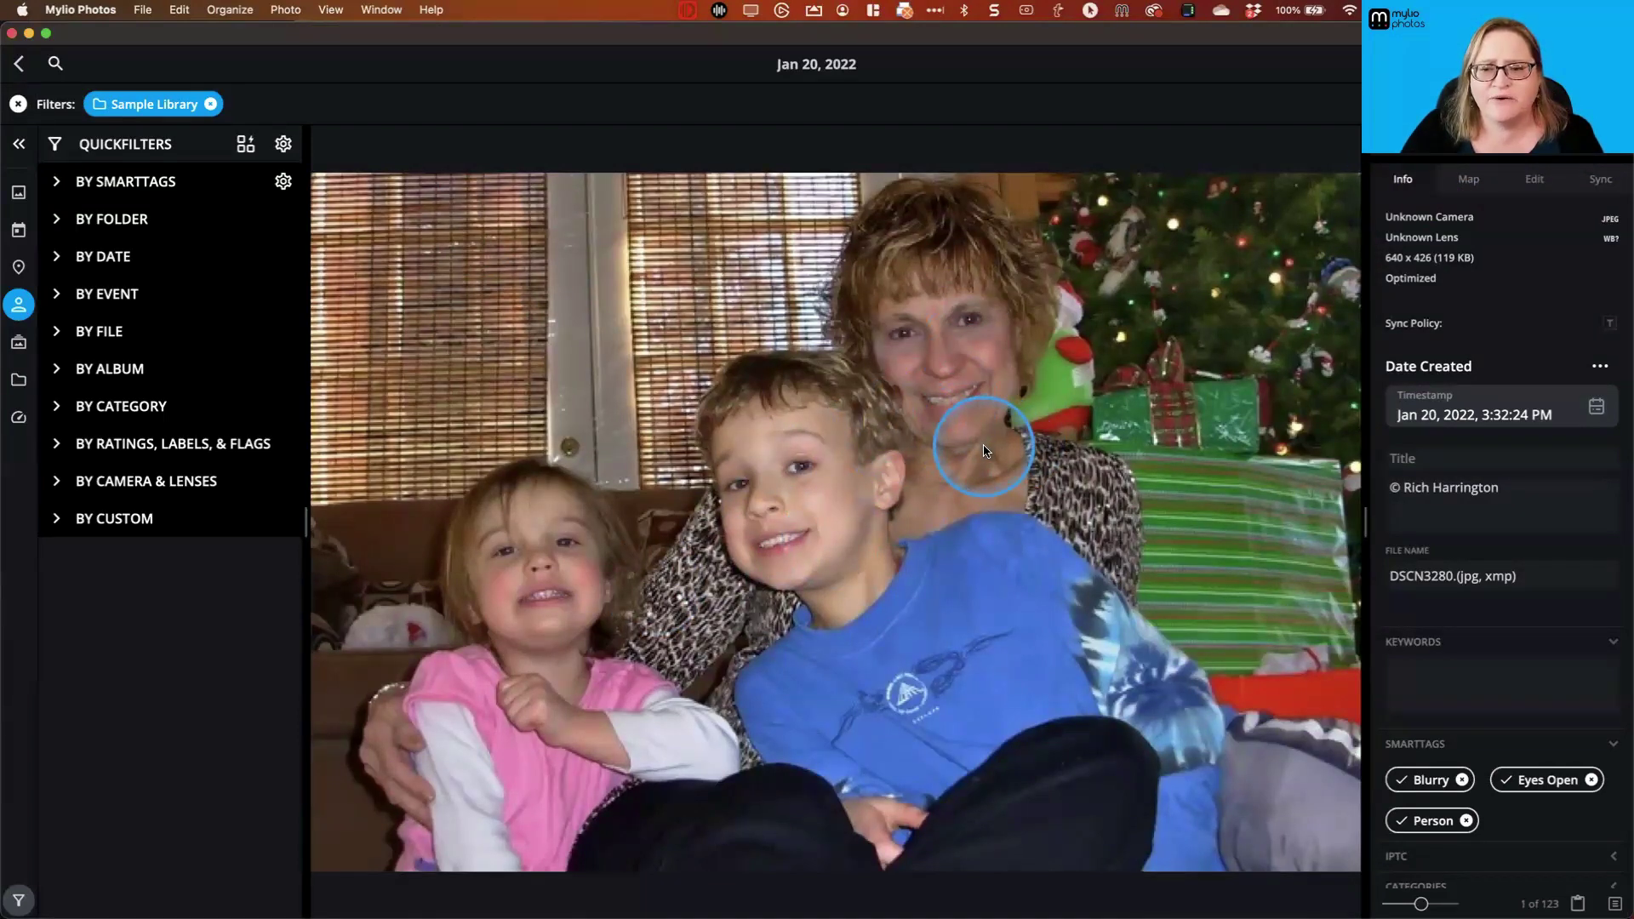
key("Right")
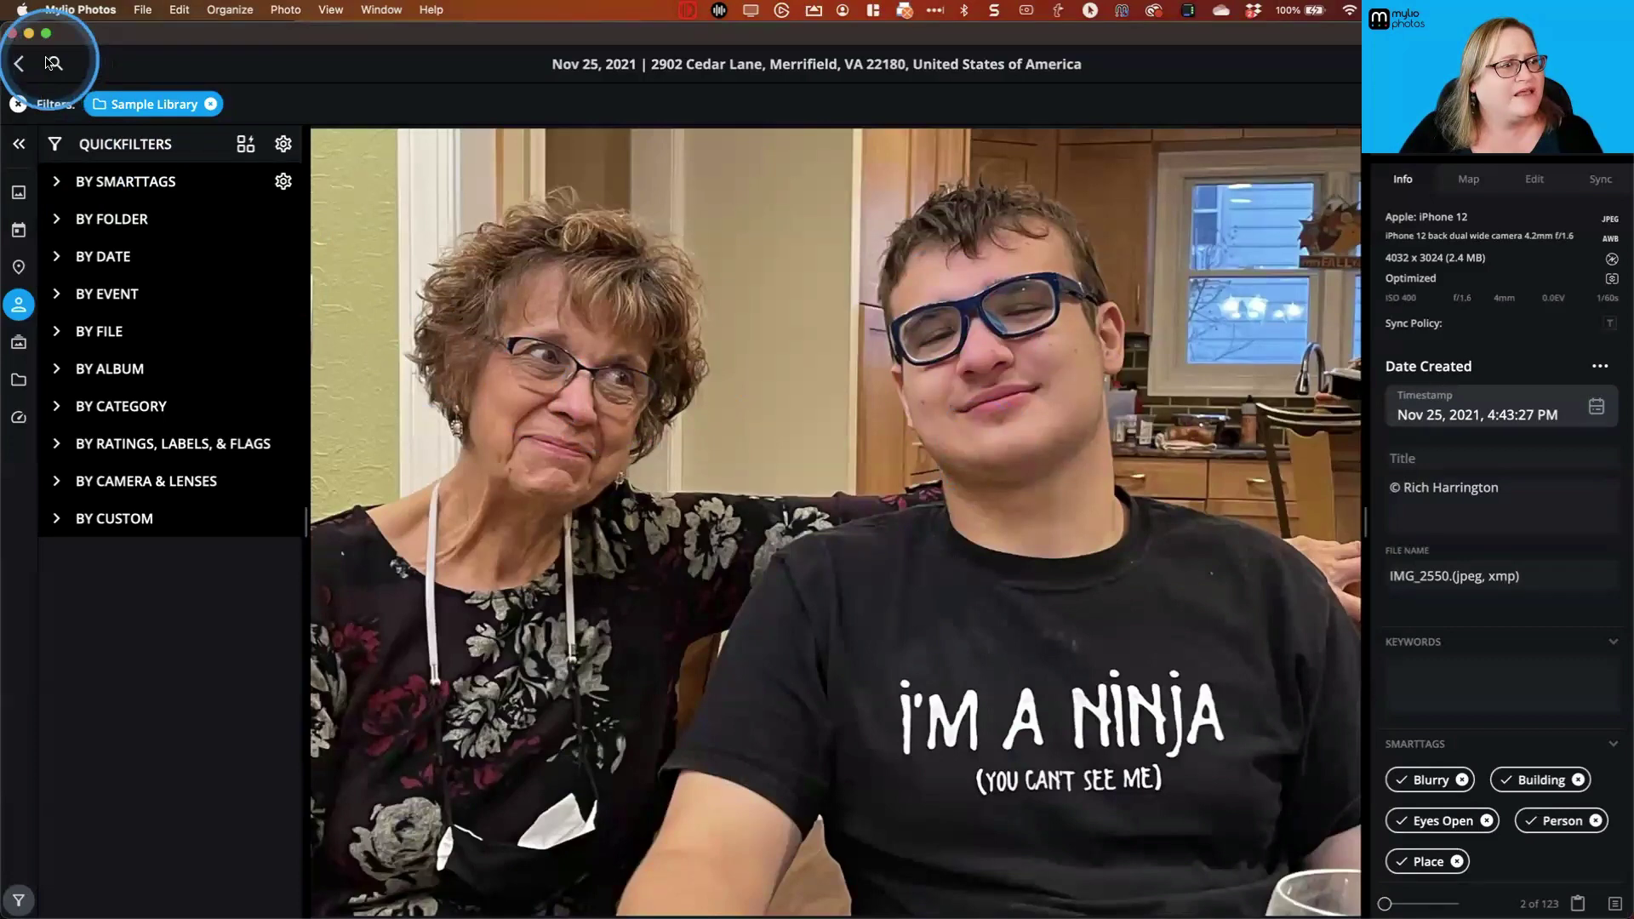
left_click(19, 64)
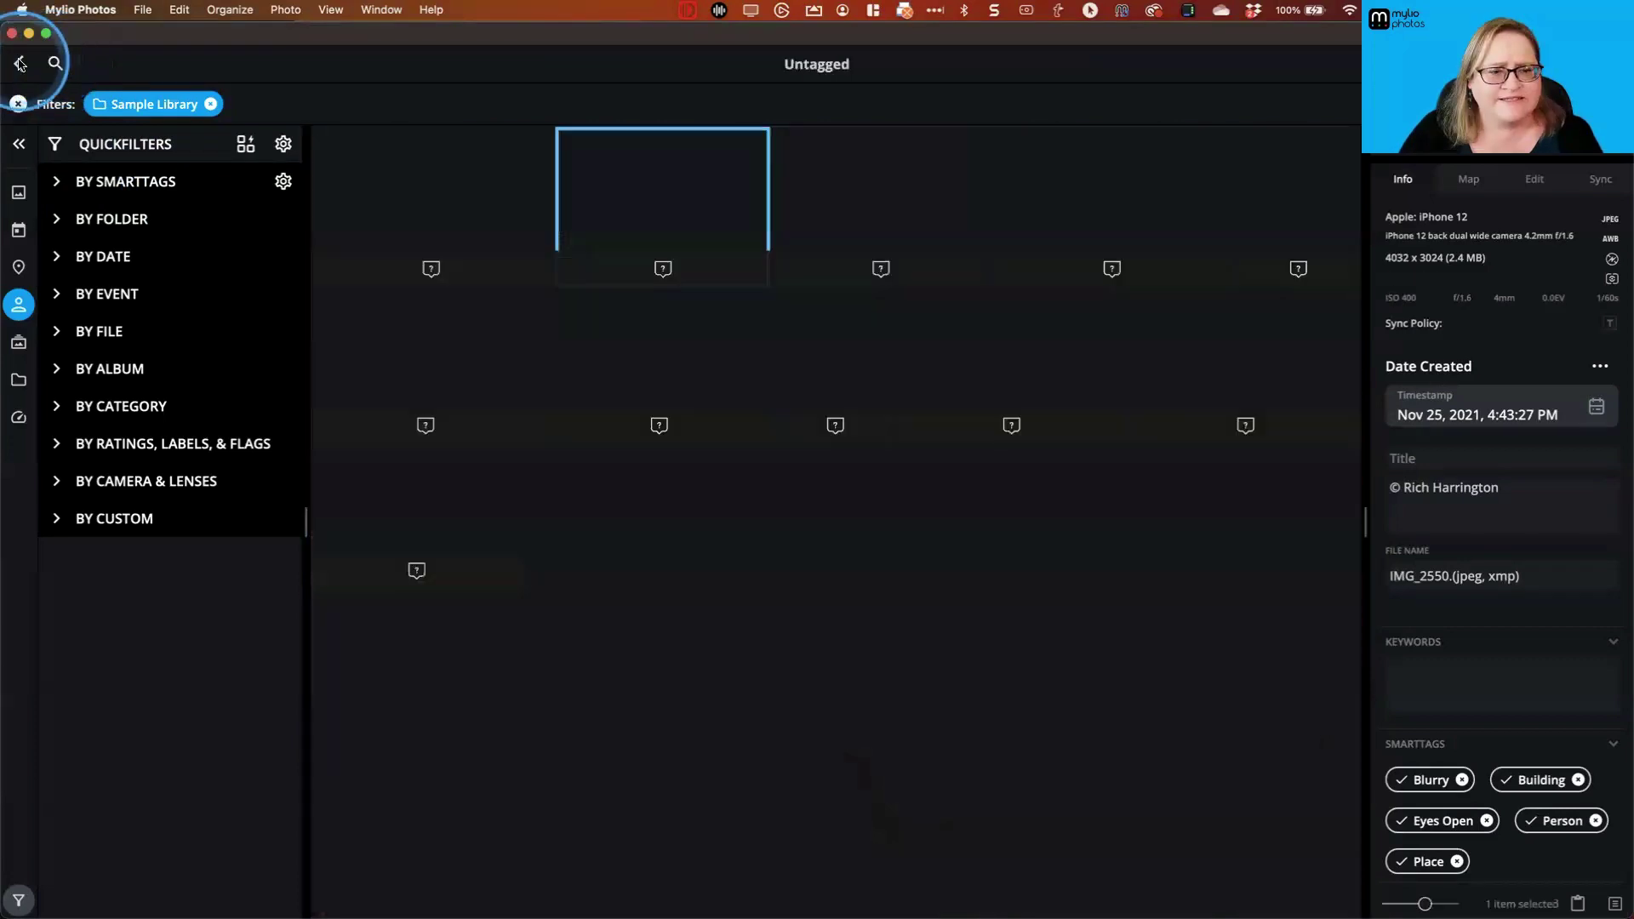
left_click(663, 269)
left_click(607, 356)
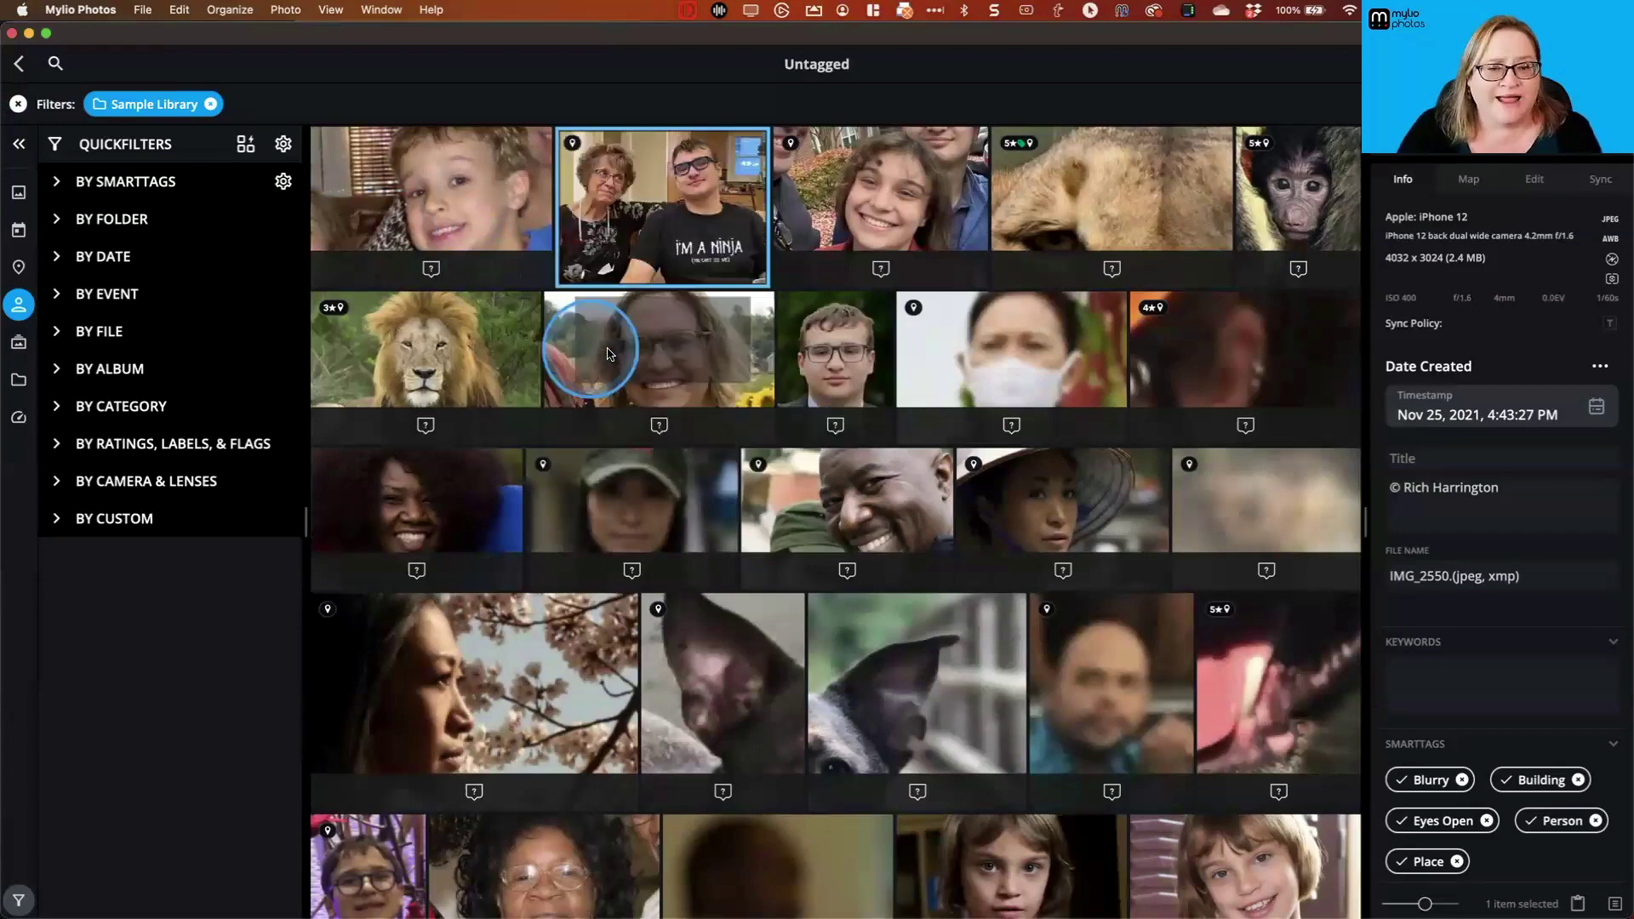
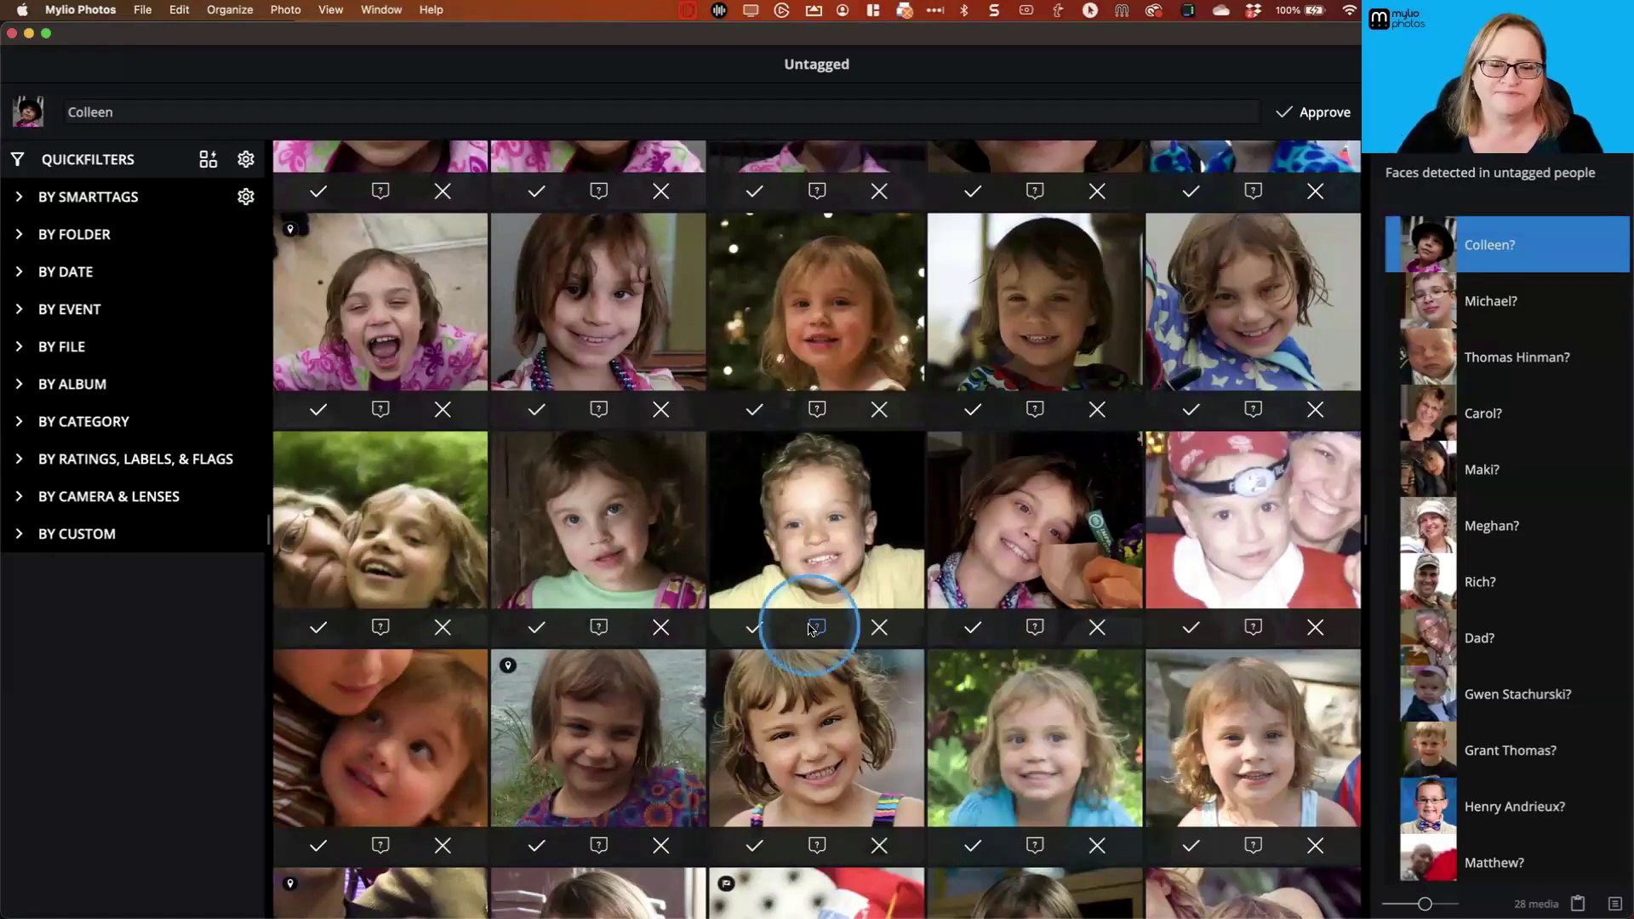
- Assign the suggested face of the boy in the yellow shirt to the correct person instead
left_click(810, 631)
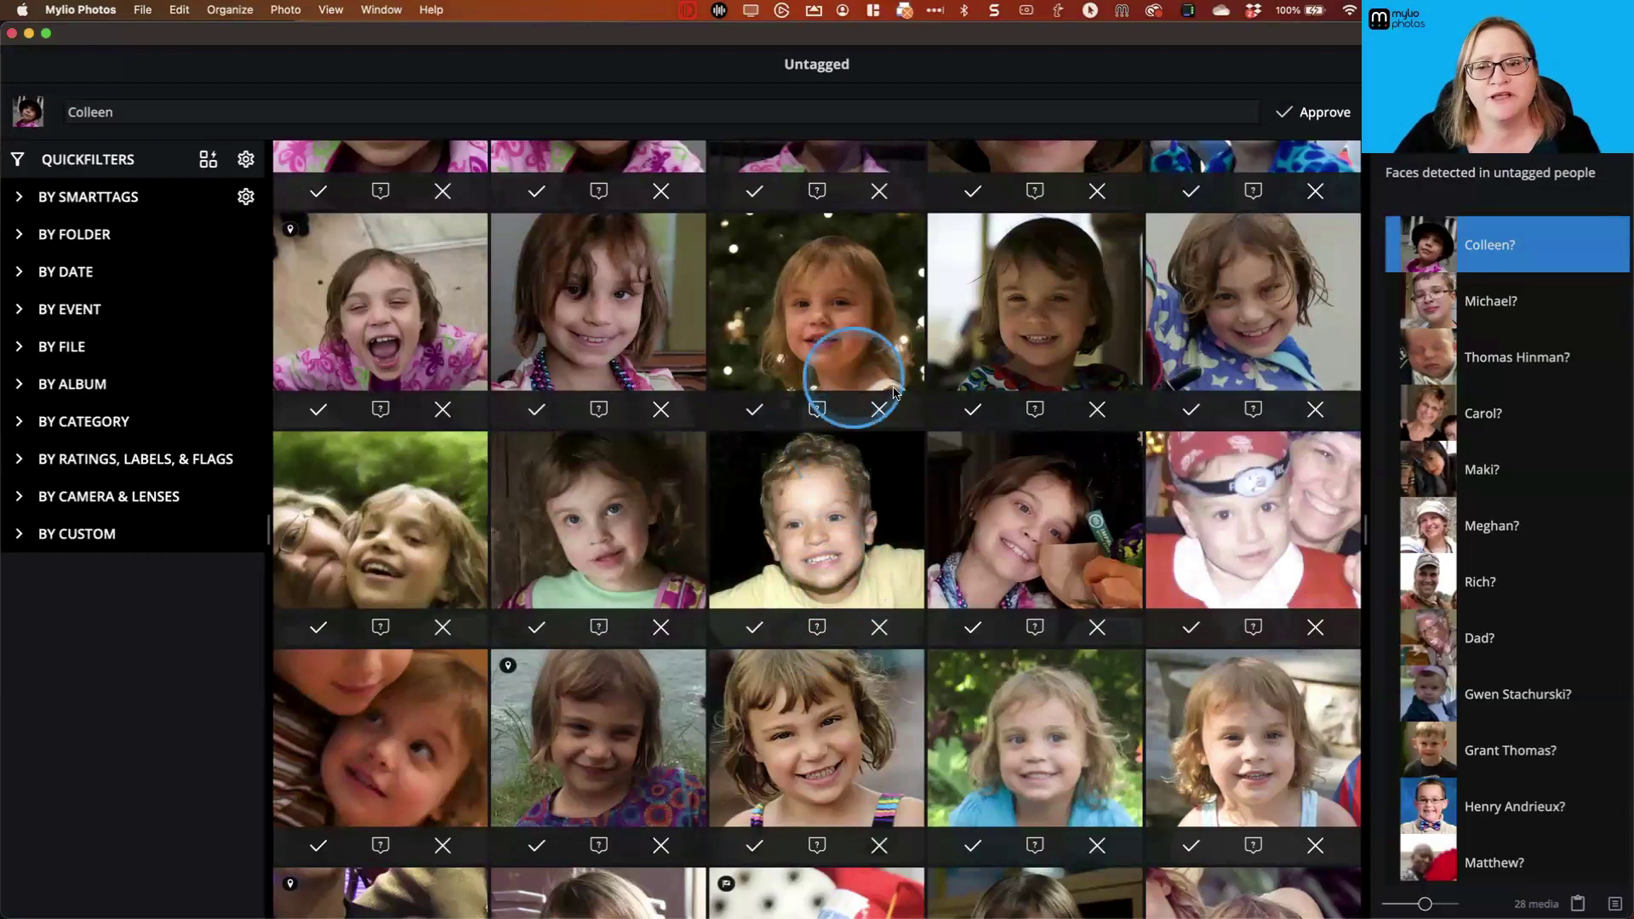
scroll(893, 511, "down", 1)
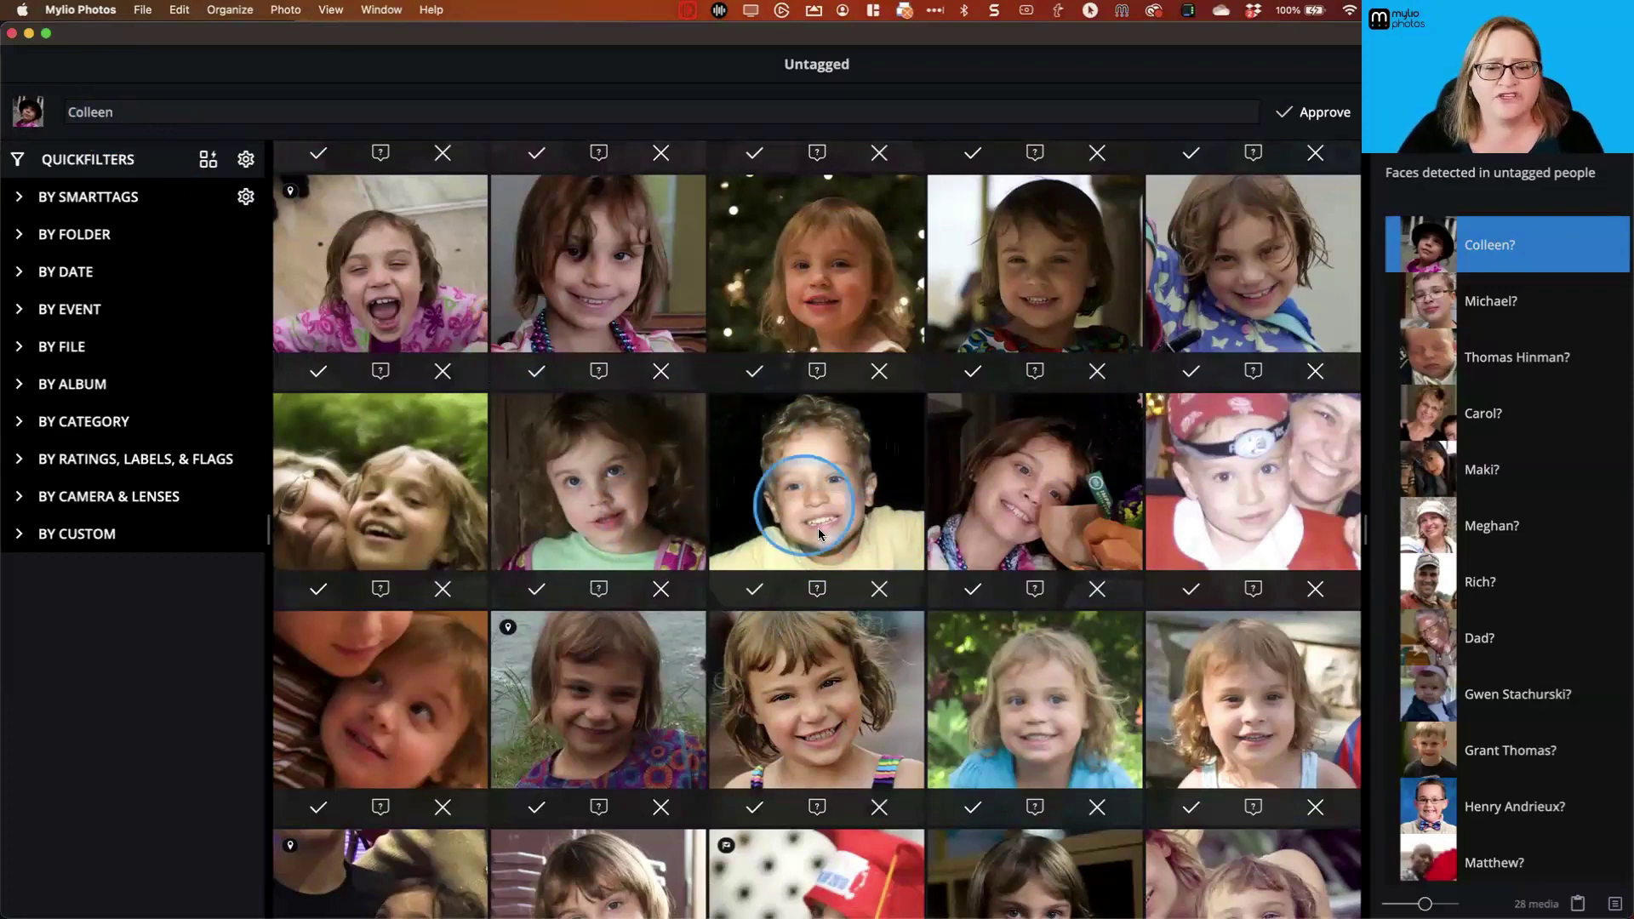
left_click(817, 588)
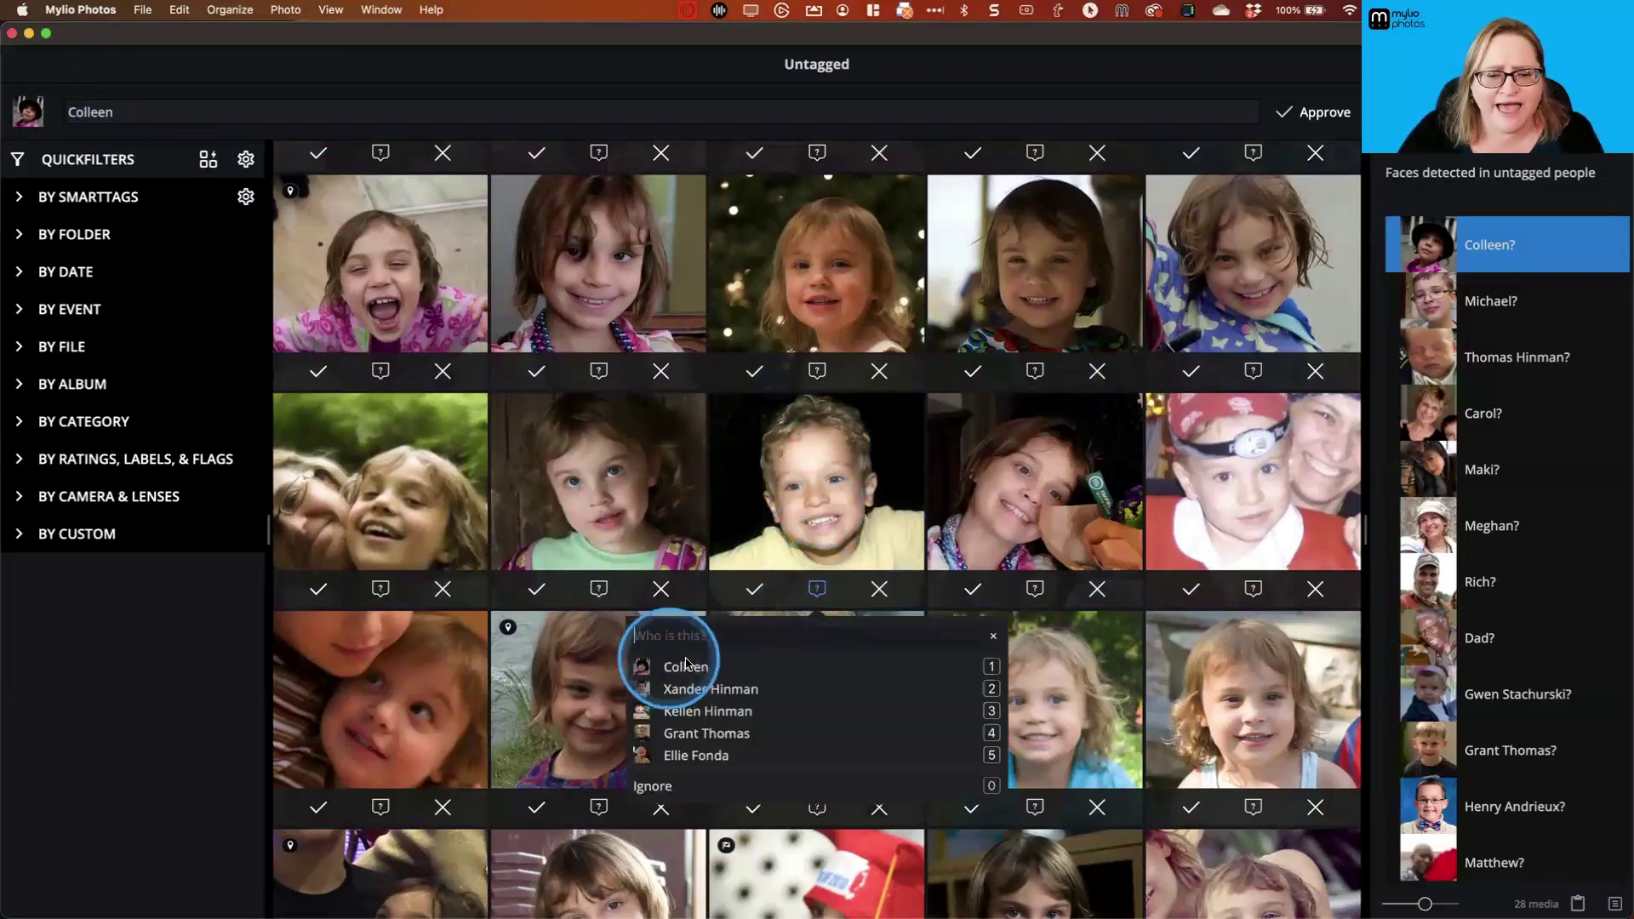
type("mich")
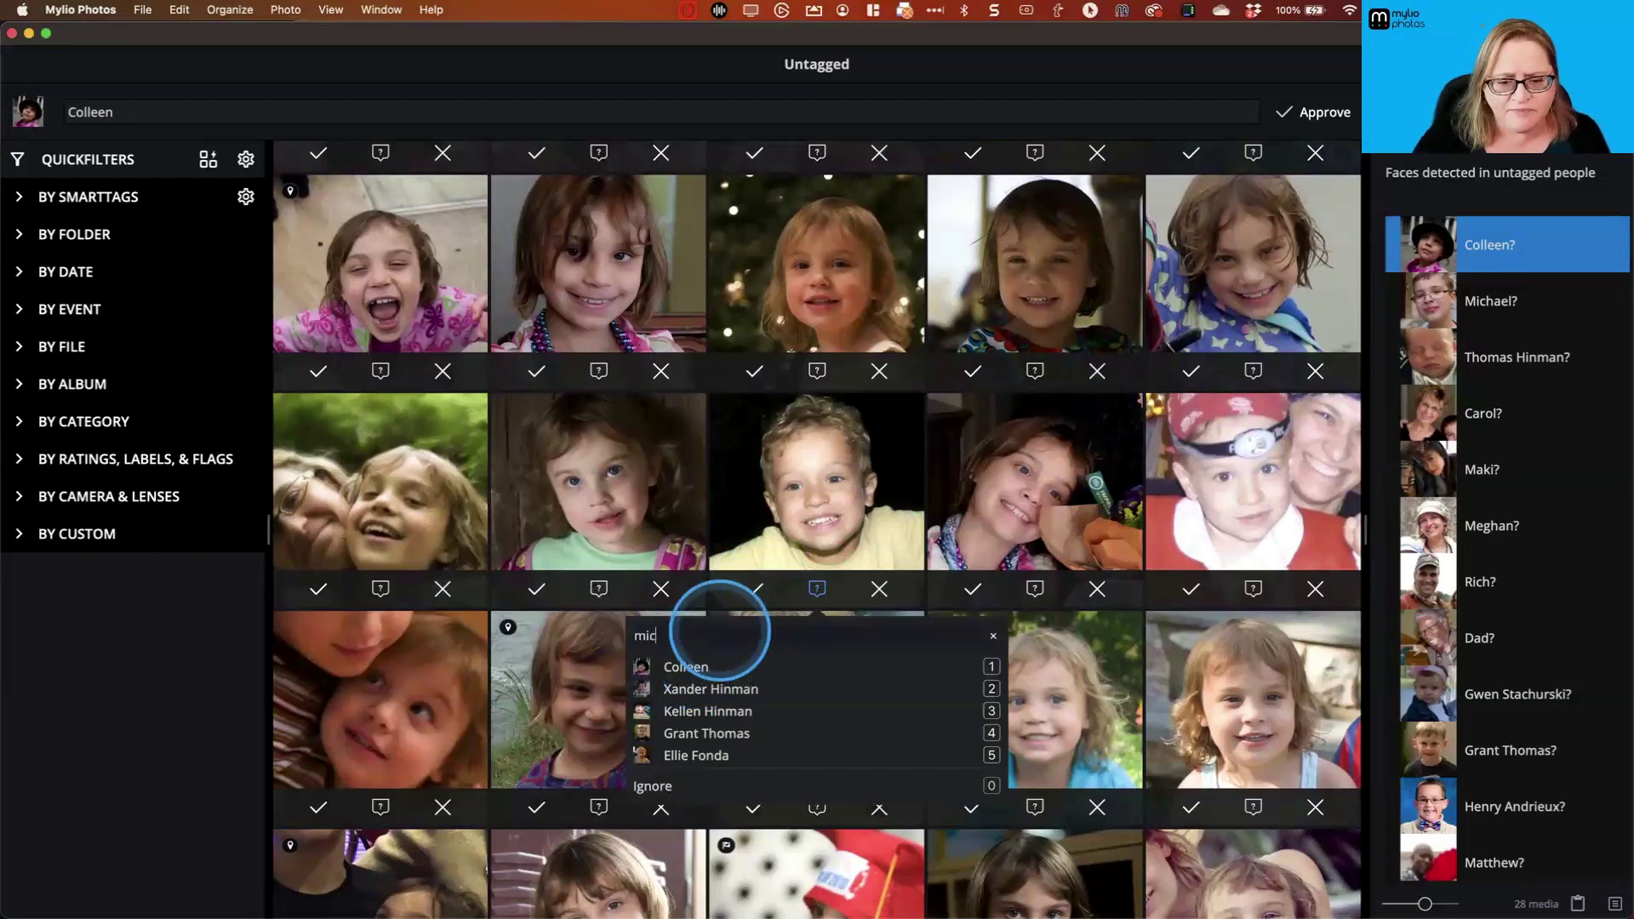
left_click(697, 689)
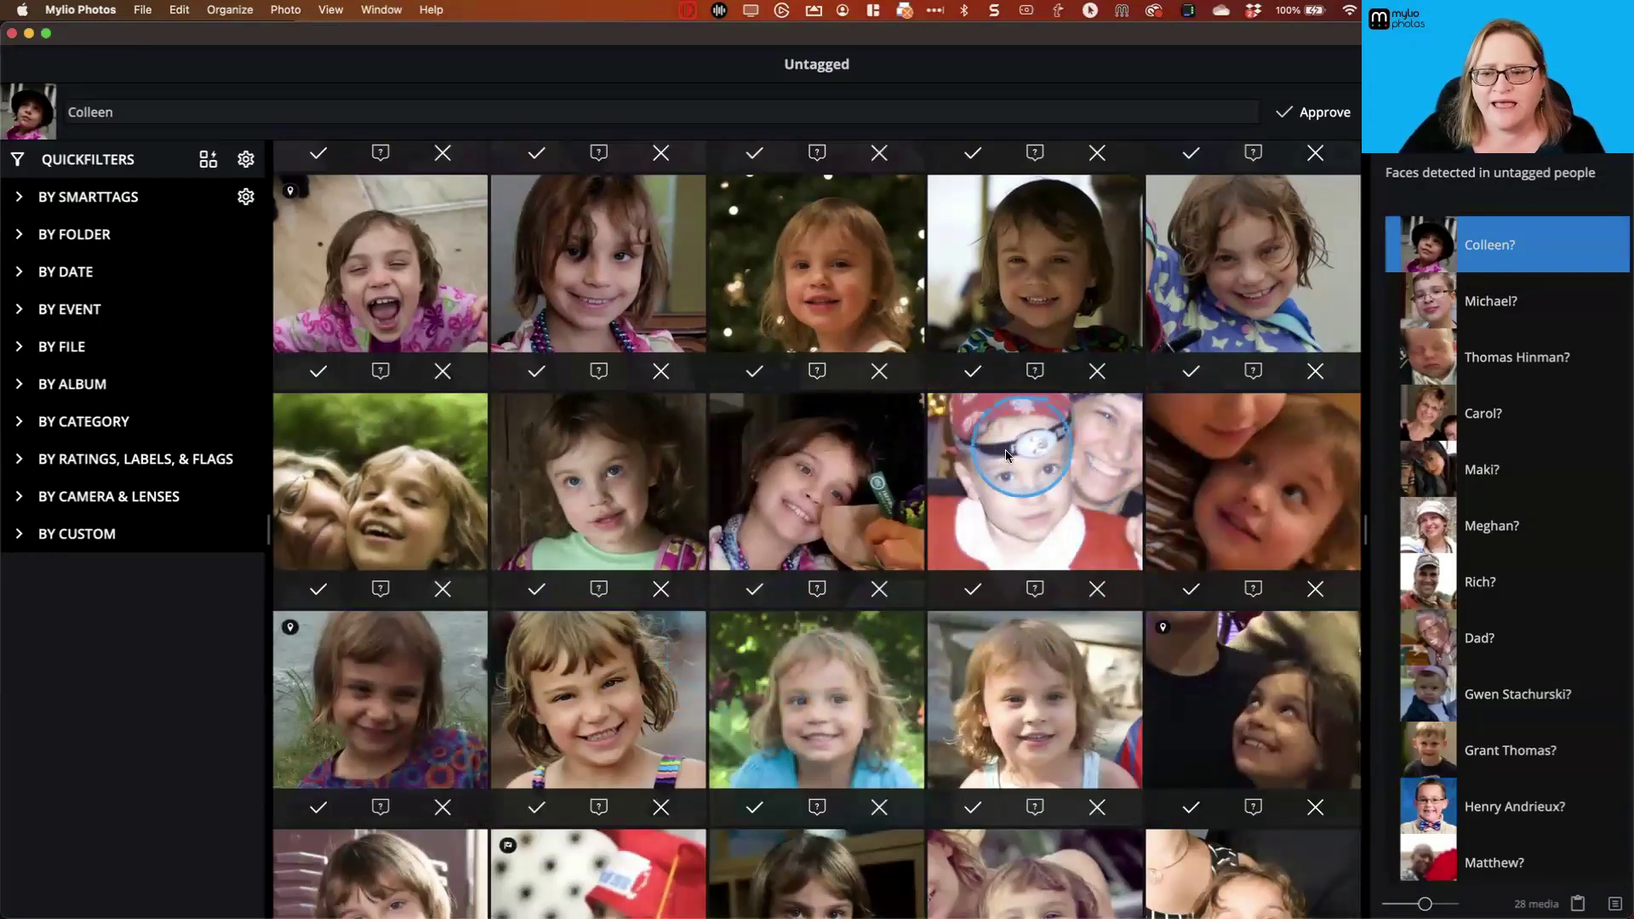
- Assign the suggested face of the child in the red bandana and headlamp to the correct person instead
left_click(1032, 589)
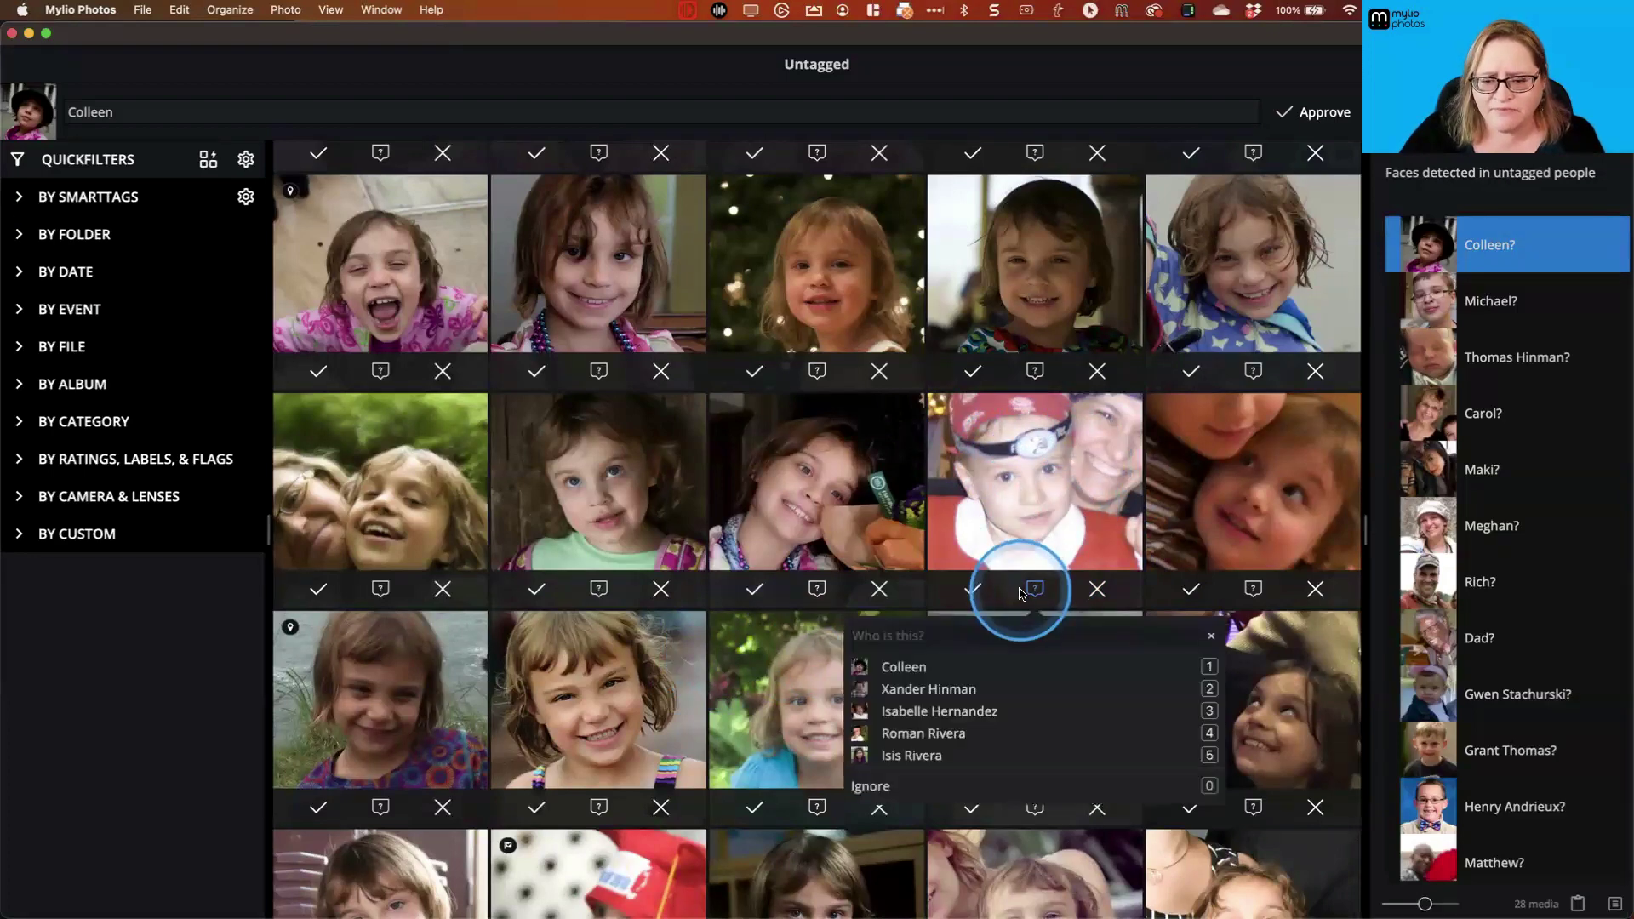
type("mich")
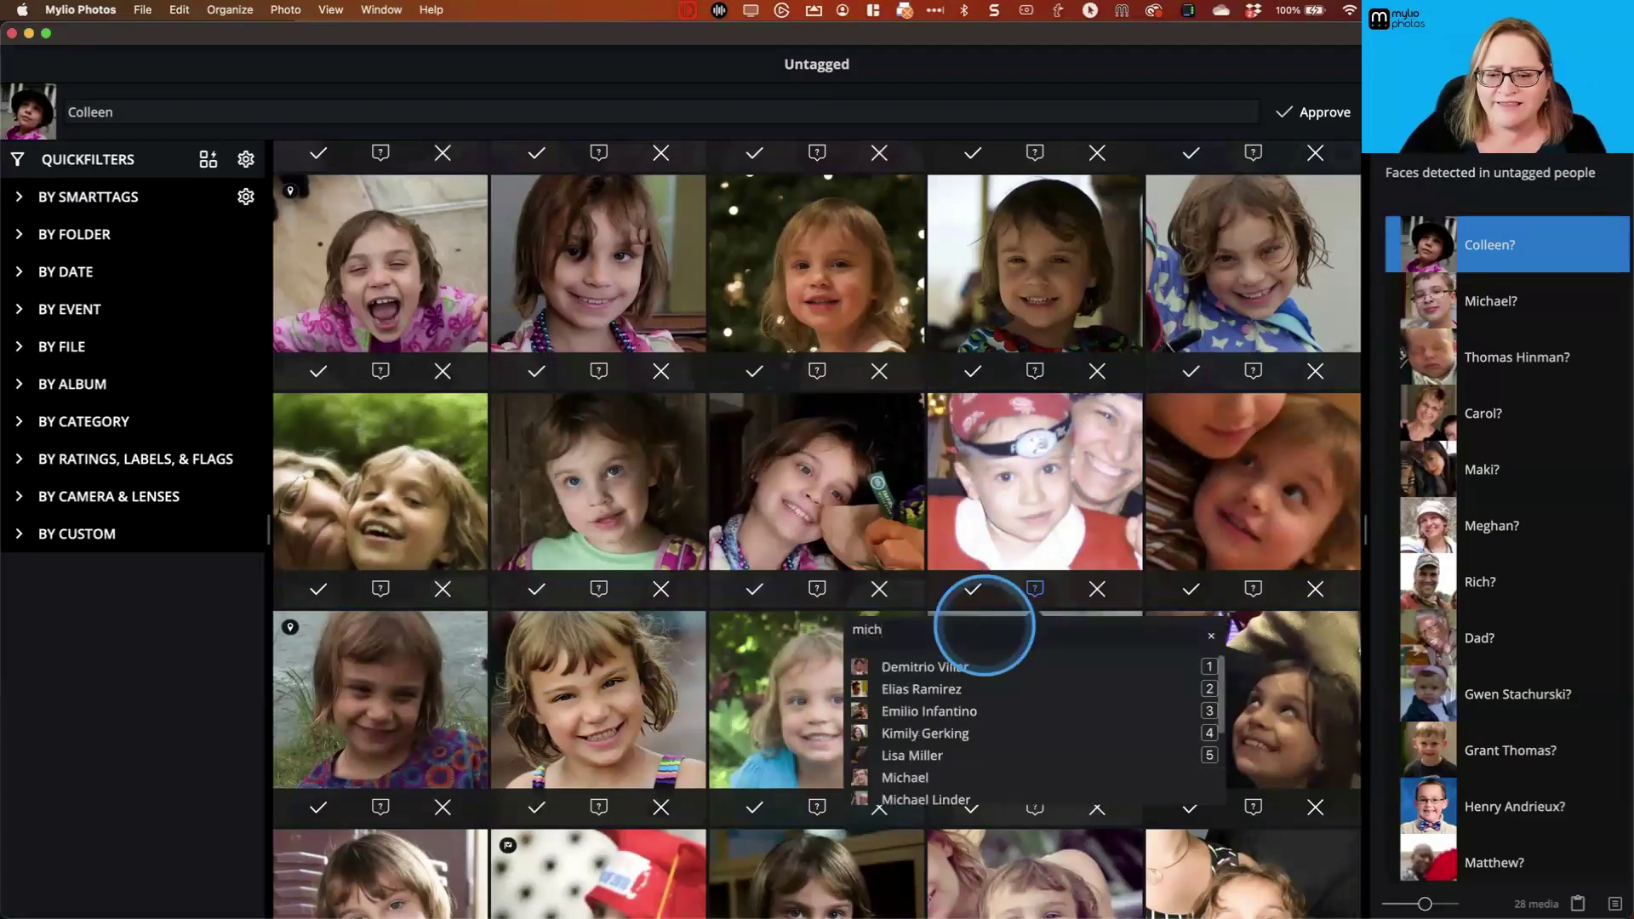
left_click(932, 664)
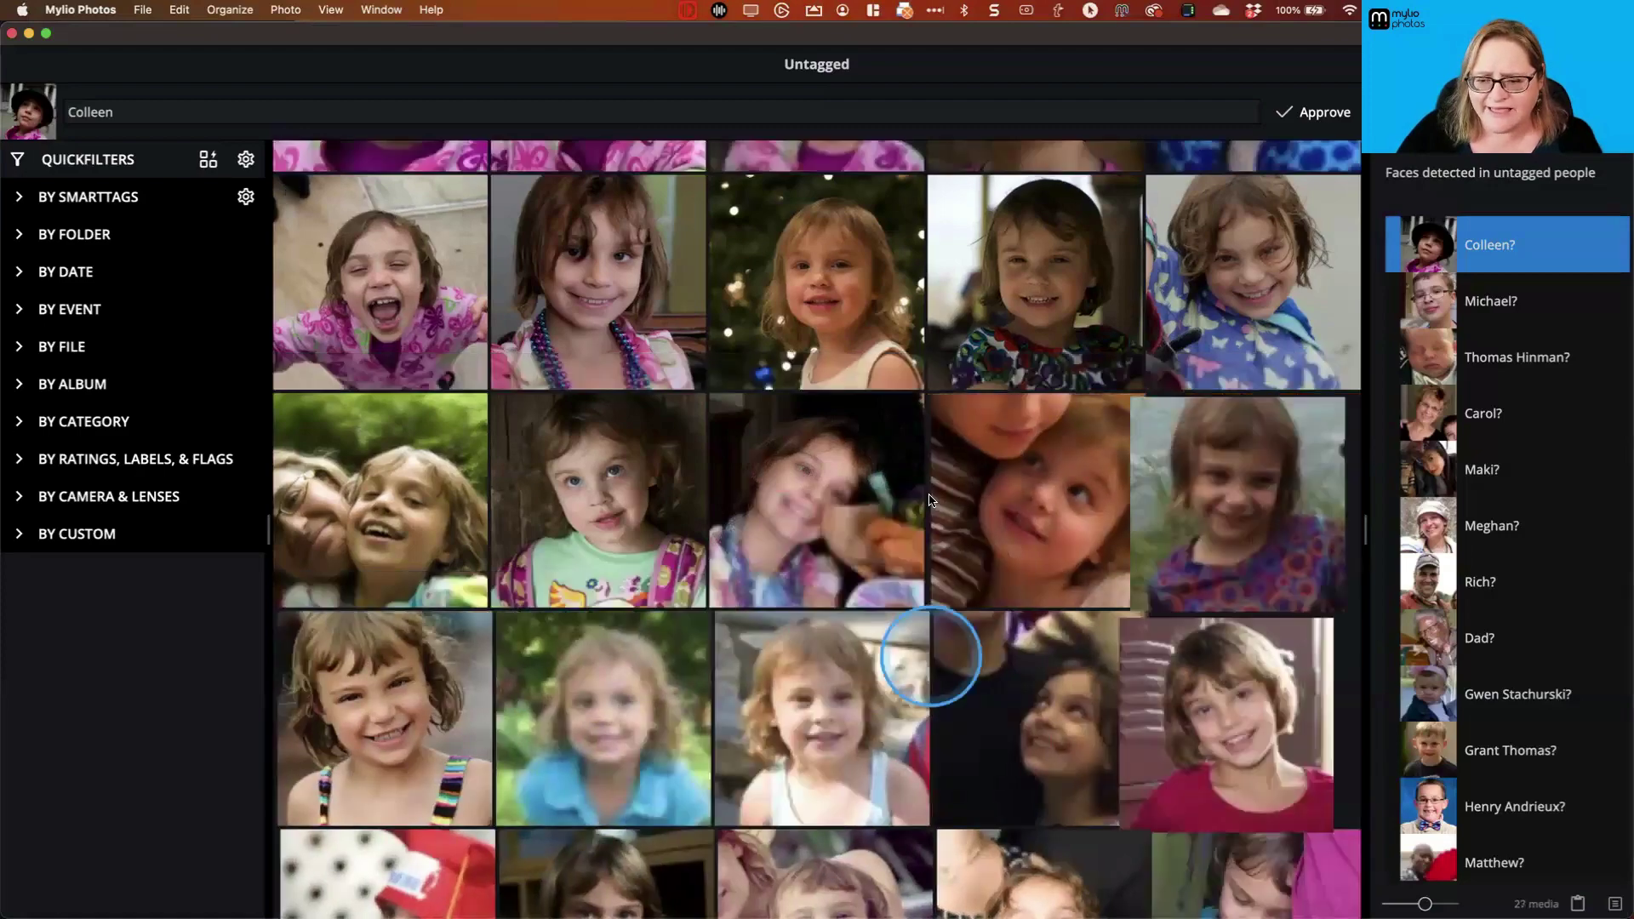
- Check the remaining suggested faces of the girl and approve the whole group under the suggested name
scroll(931, 501, "down", 5)
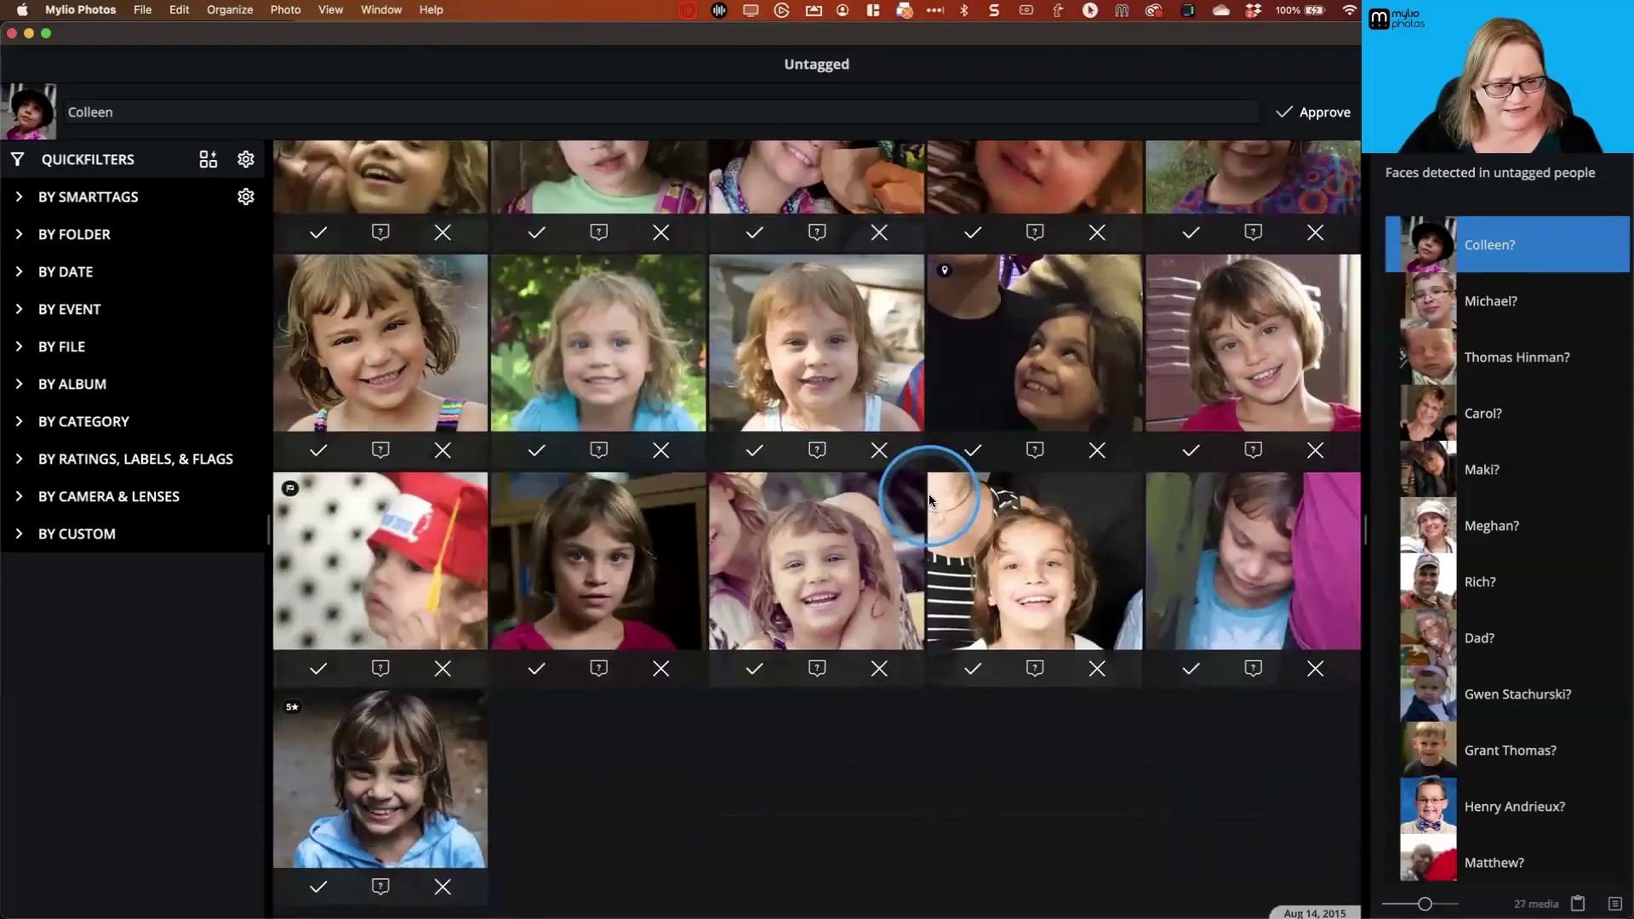
scroll(930, 501, "up", 10)
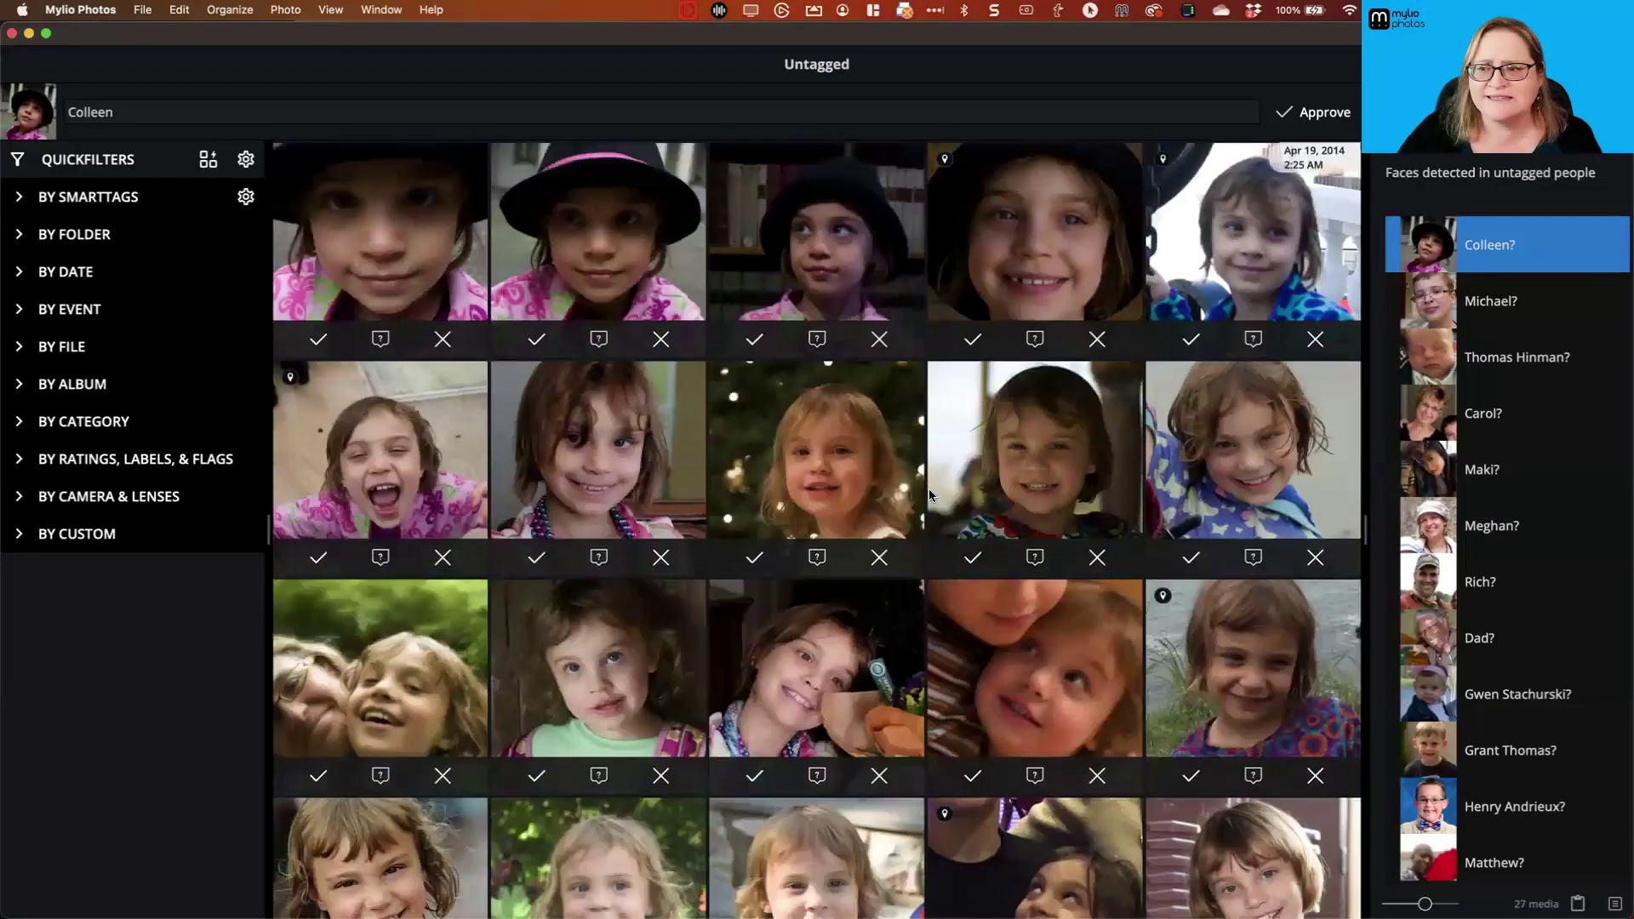
left_click(1311, 114)
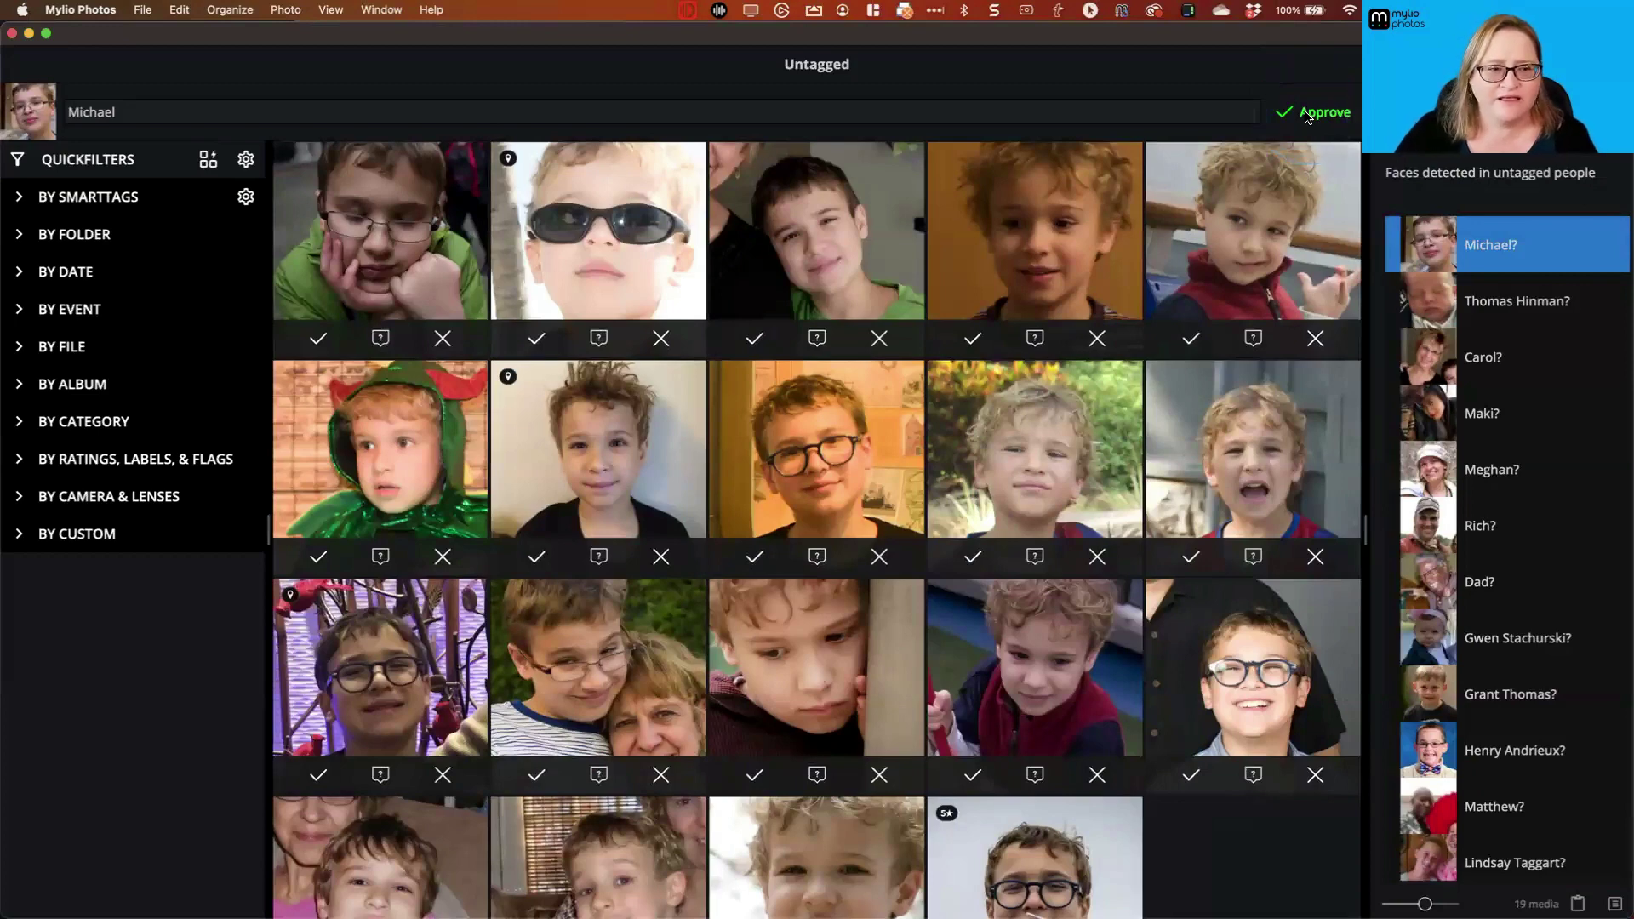
- Review the suggested faces of the boy and approve the whole group under the suggested name
left_click(1124, 146)
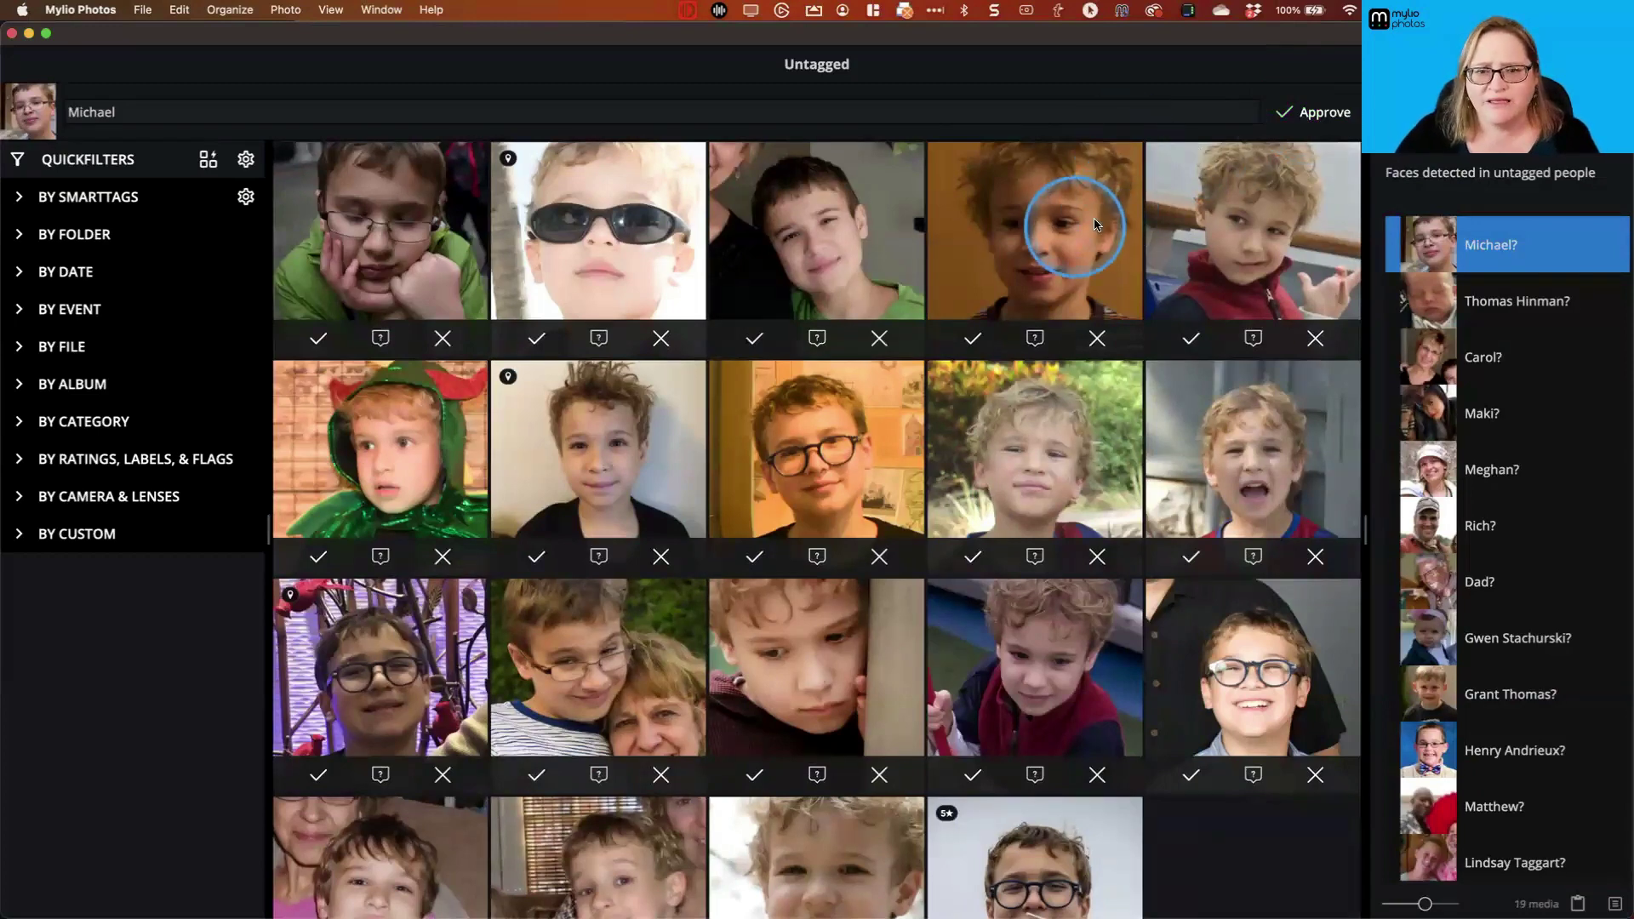
scroll(1074, 224, "down", 3)
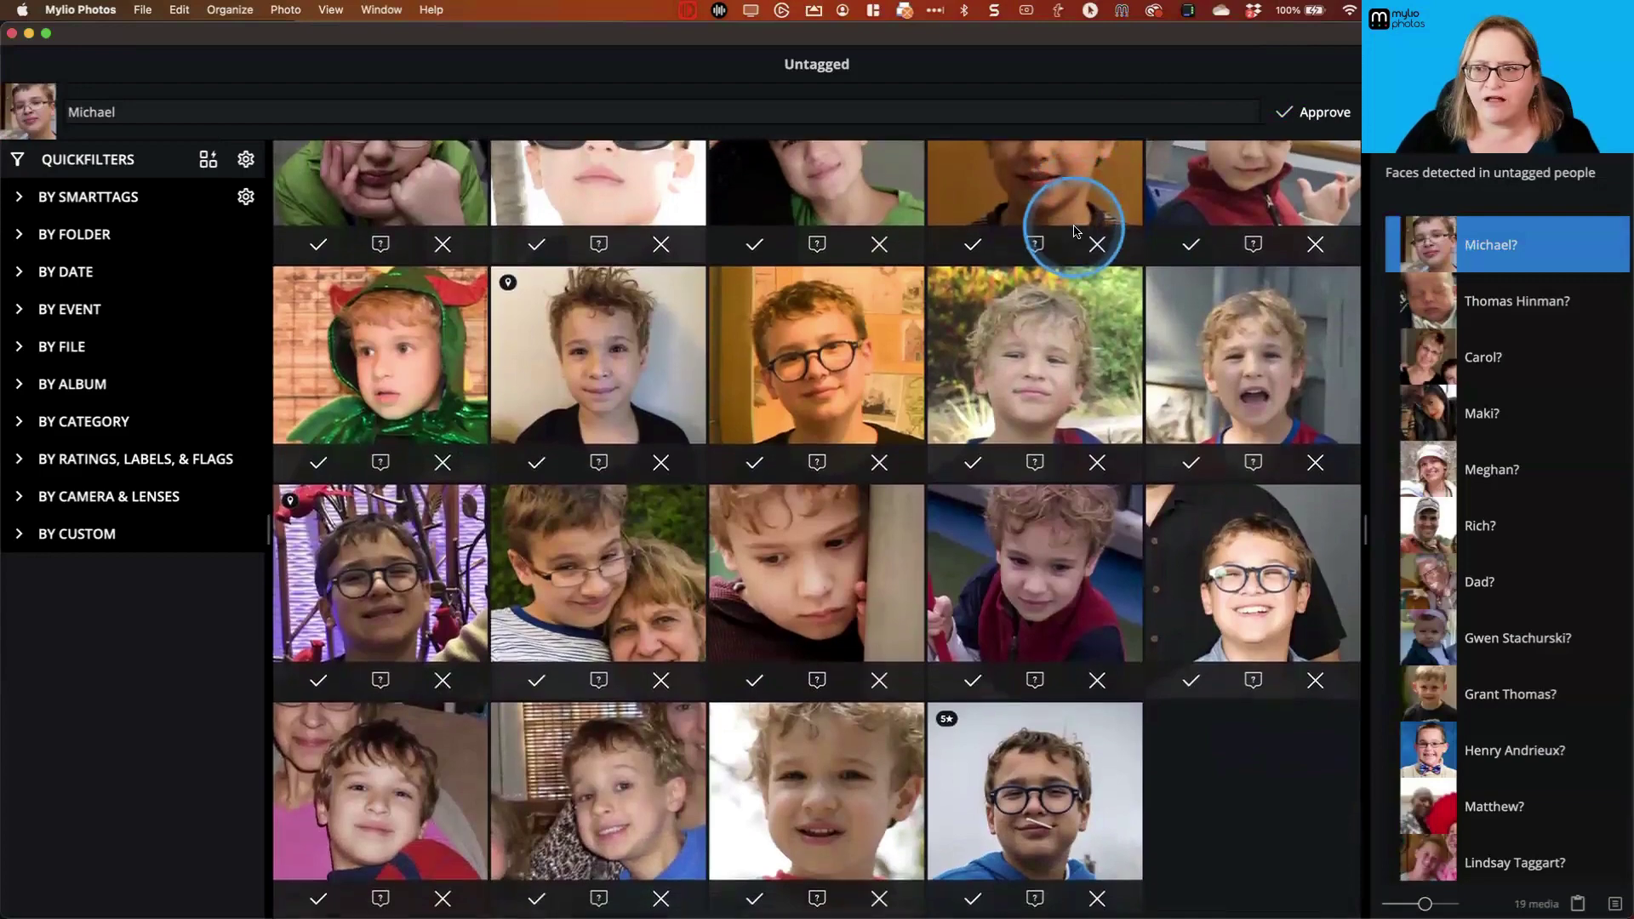
left_click(1315, 115)
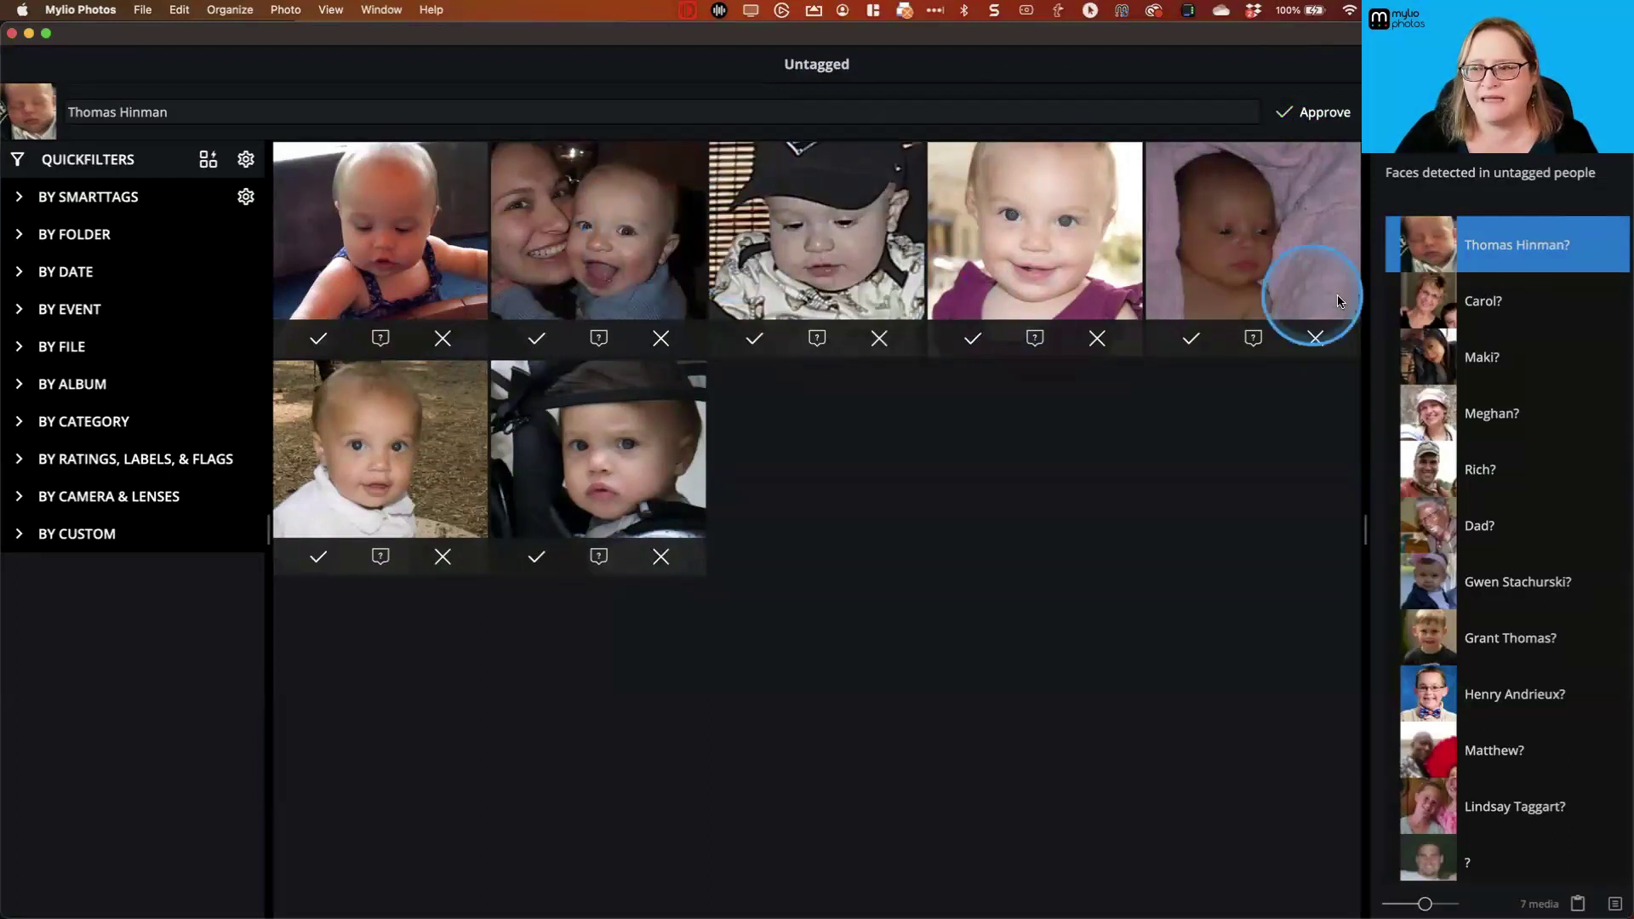
- Replace the suggested name for the whole group of baby faces with the correct existing person
left_click(181, 117)
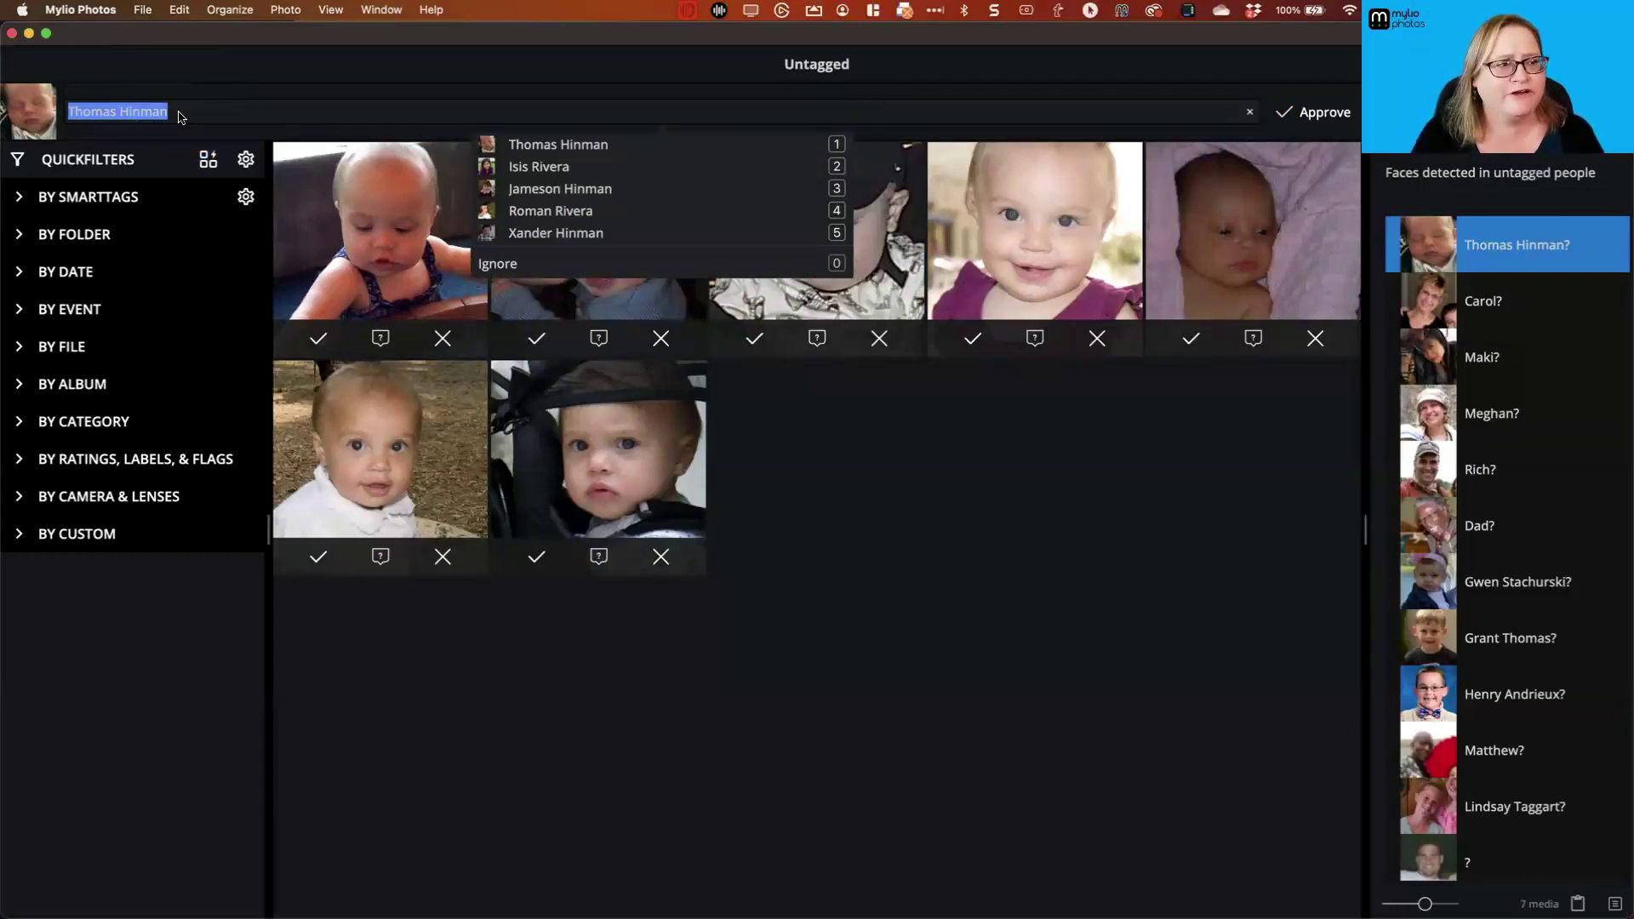
type("mich")
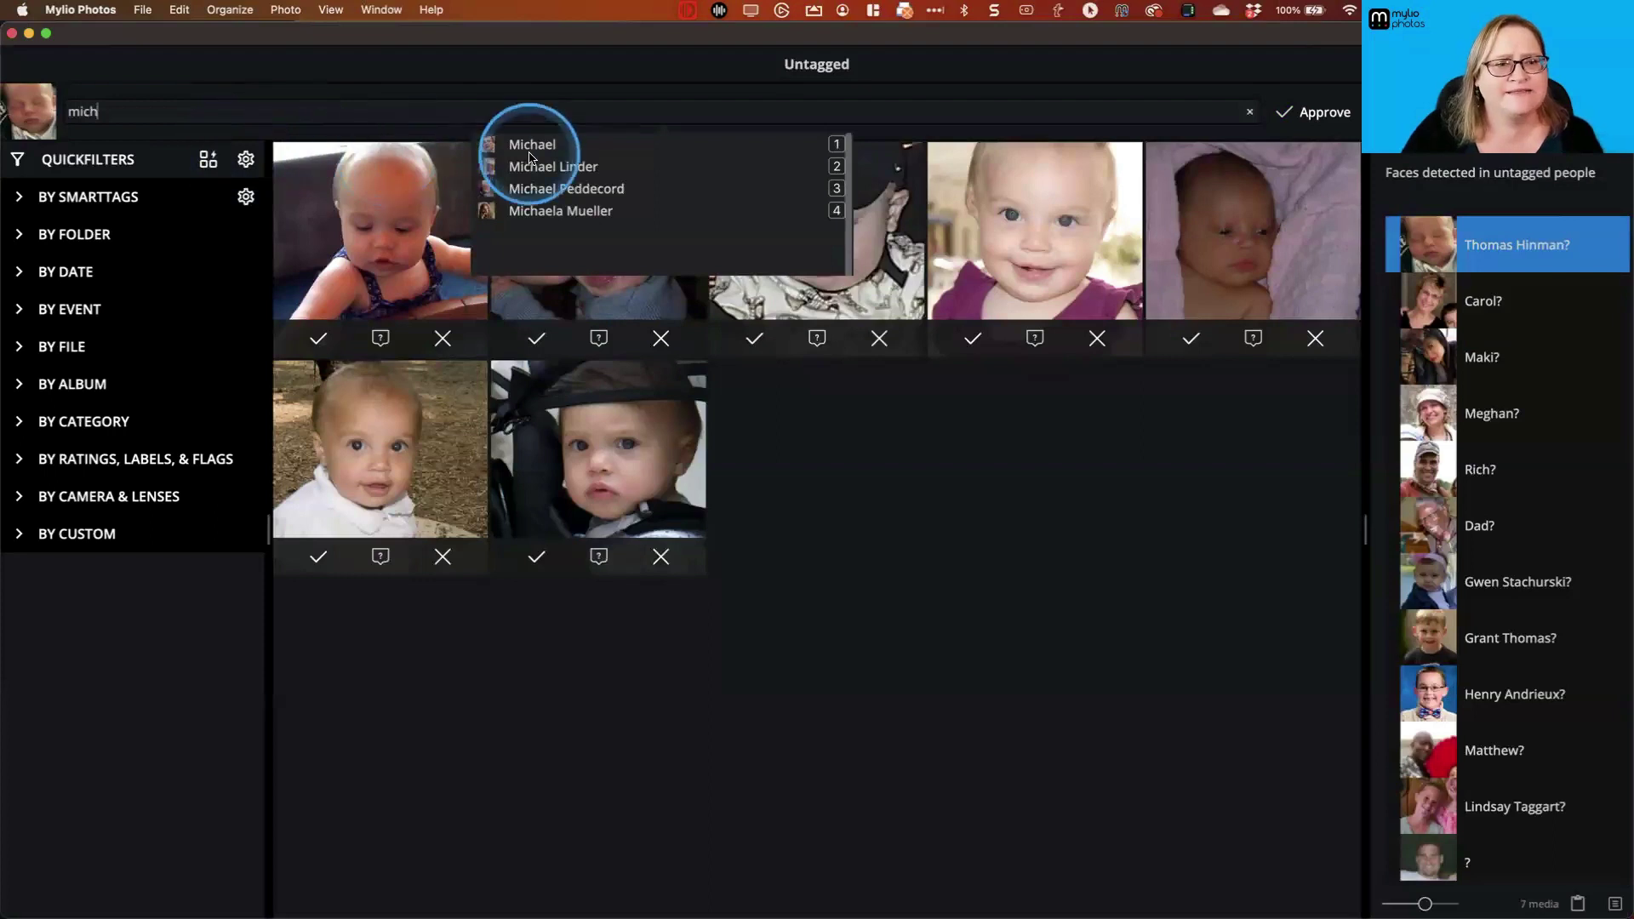
left_click(529, 149)
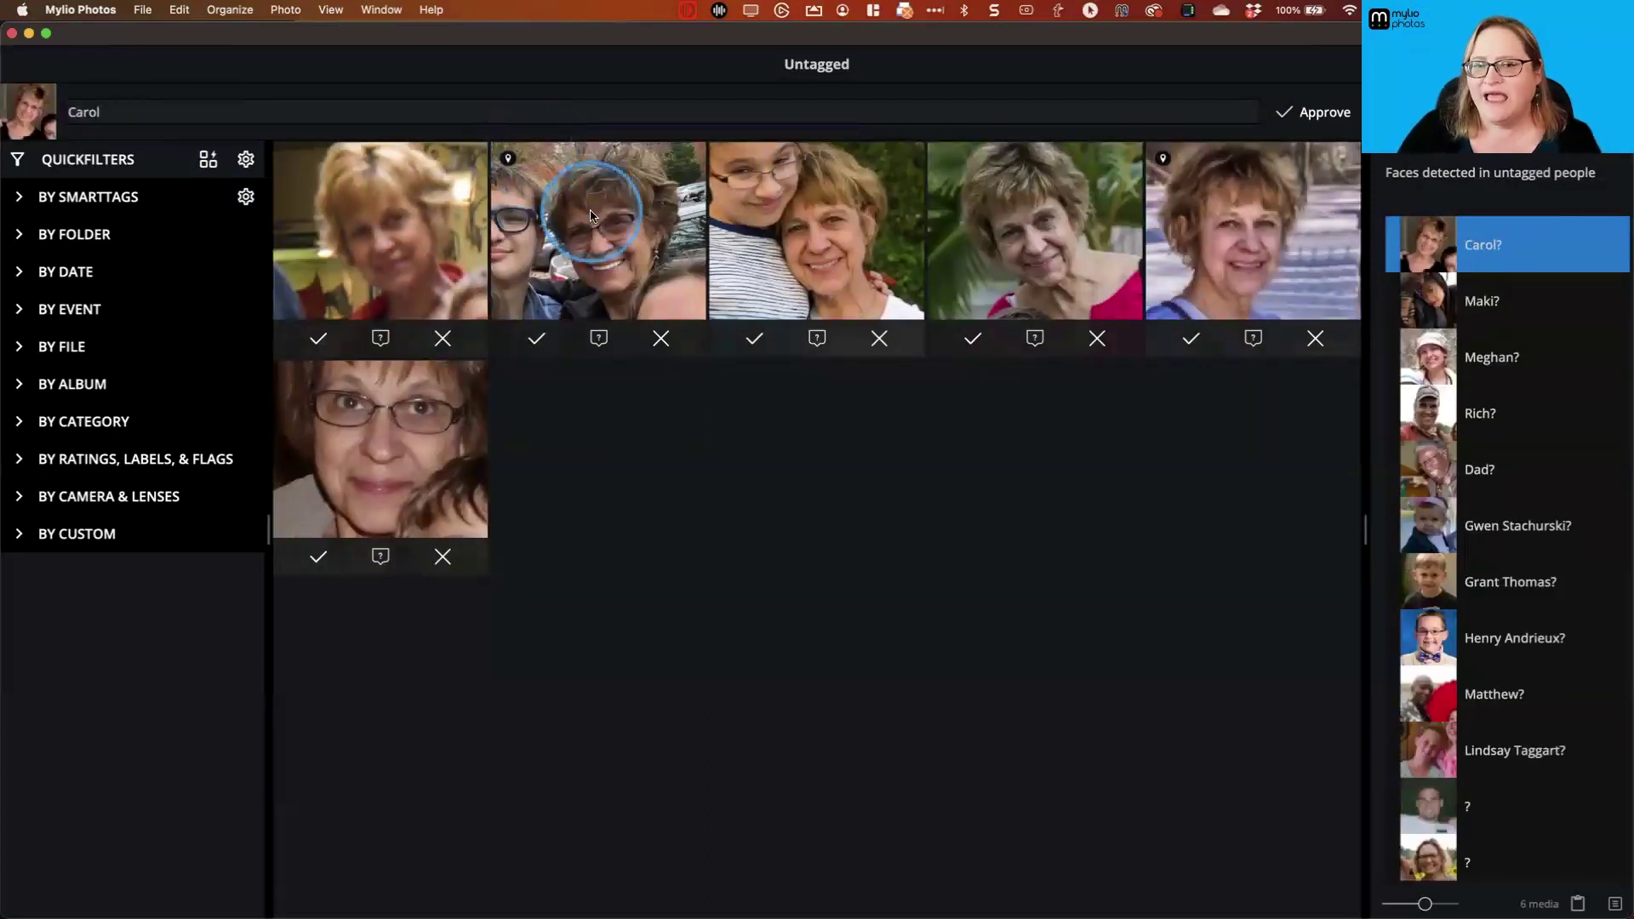
- Look through the list of people detected in the untagged photos, including the groups without a suggested name
left_click(1523, 264)
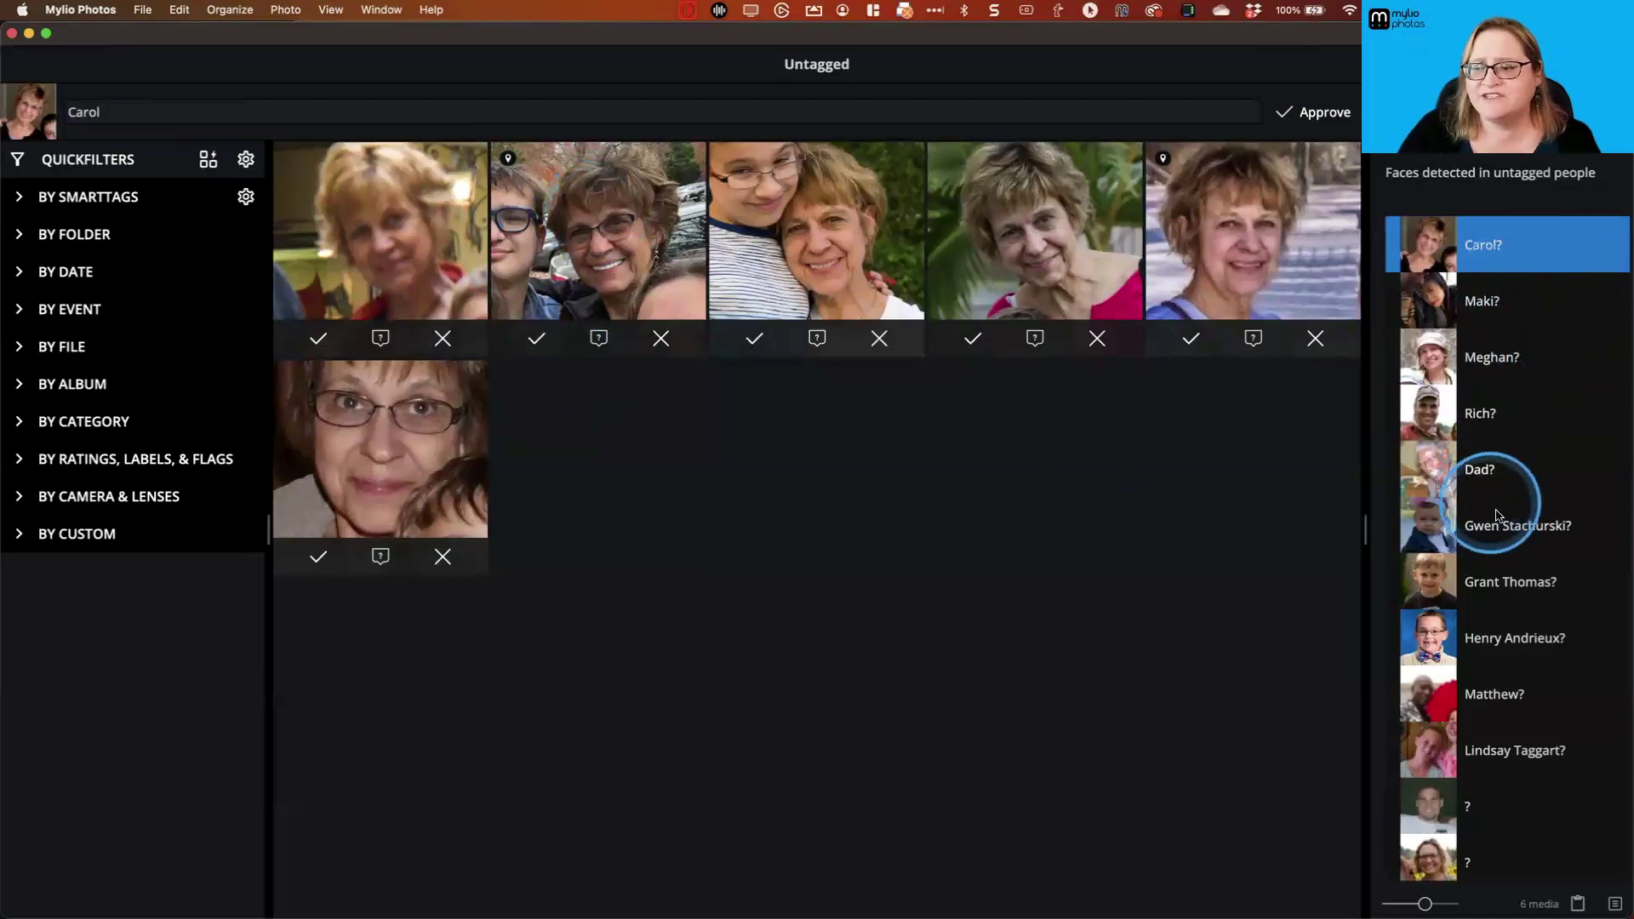
scroll(1538, 530, "down", 1)
scroll(1536, 527, "down", 2)
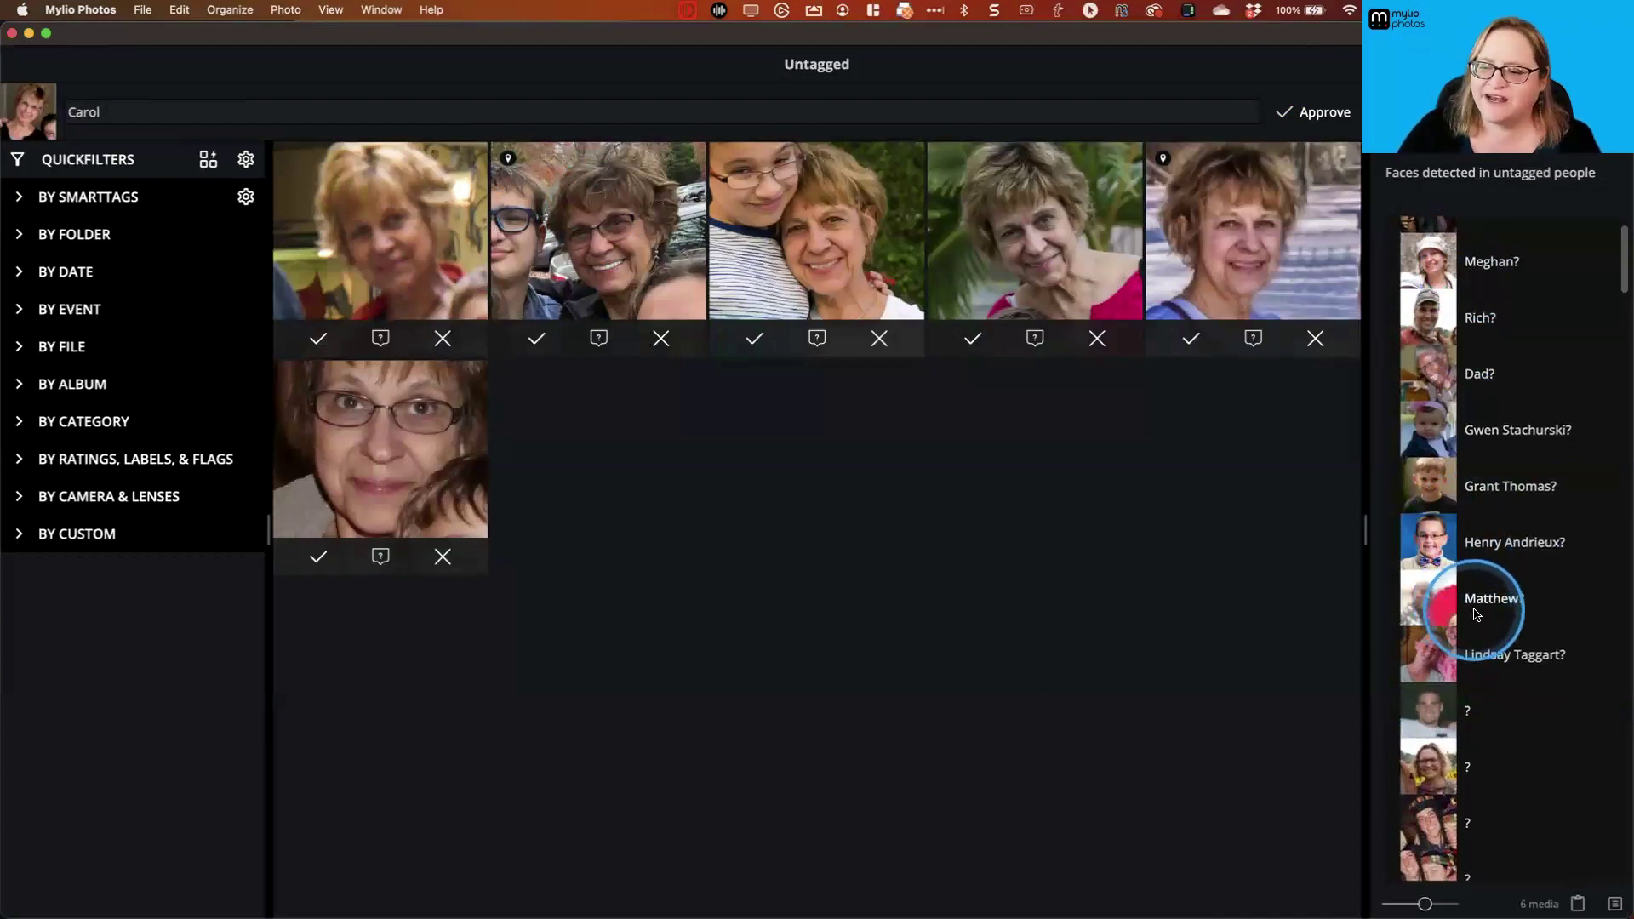
scroll(1477, 616, "down", 3)
scroll(1477, 616, "down", 1)
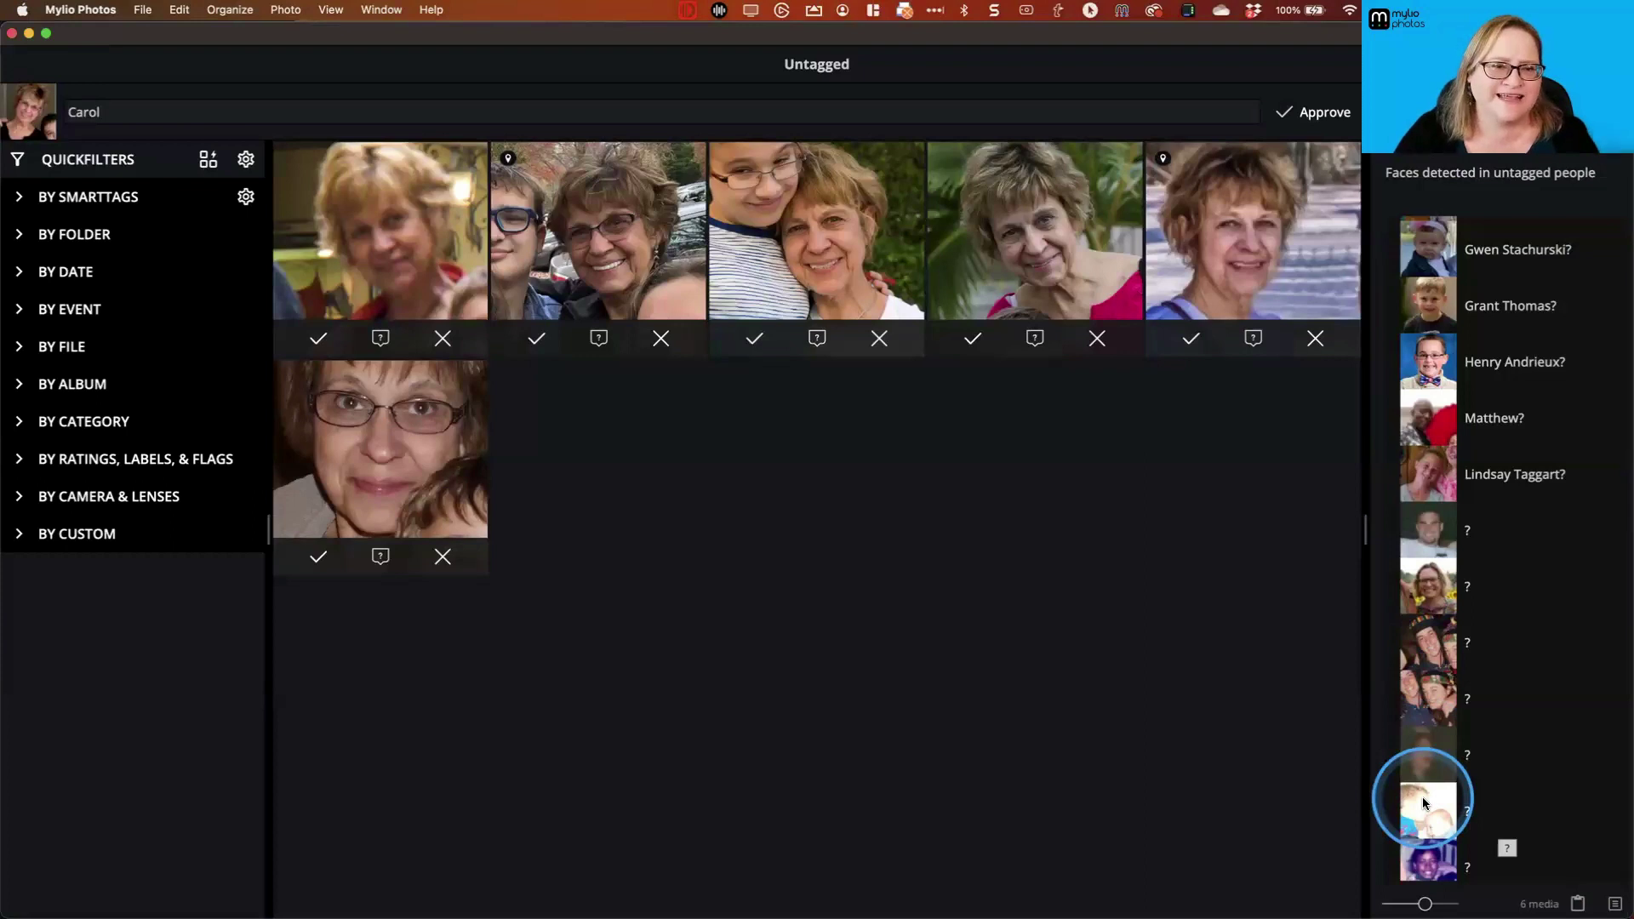
scroll(1447, 447, "up", 4)
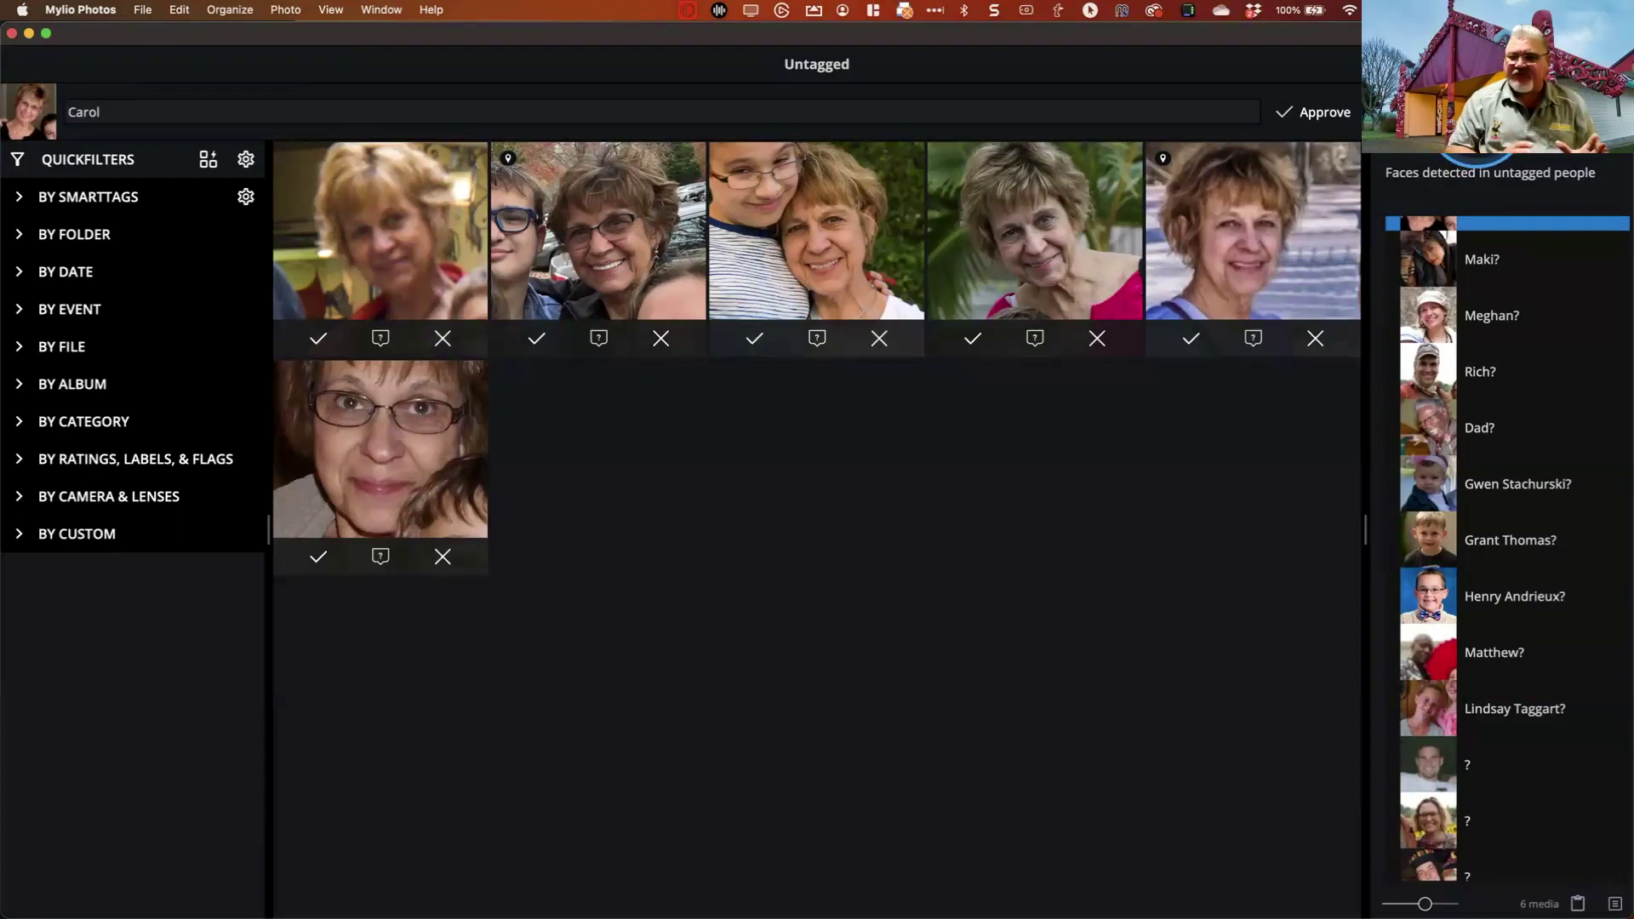
- Open the woman's stone arch photo full size and ignore all of its untagged faces
double_click(1240, 262)
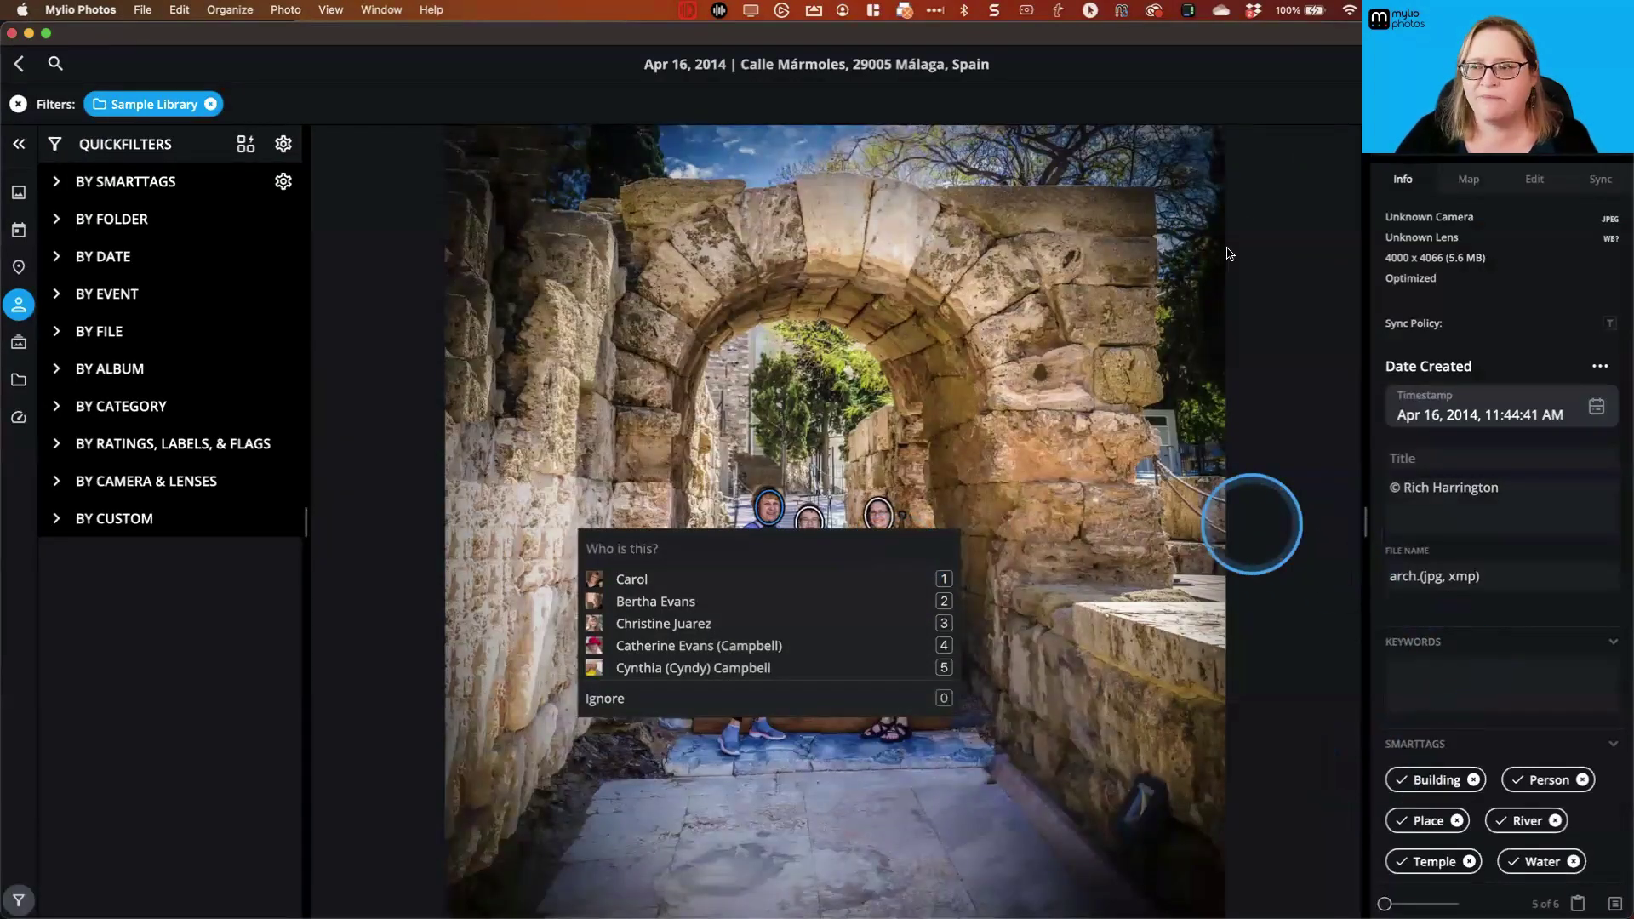
scroll(1444, 497, "down", 5)
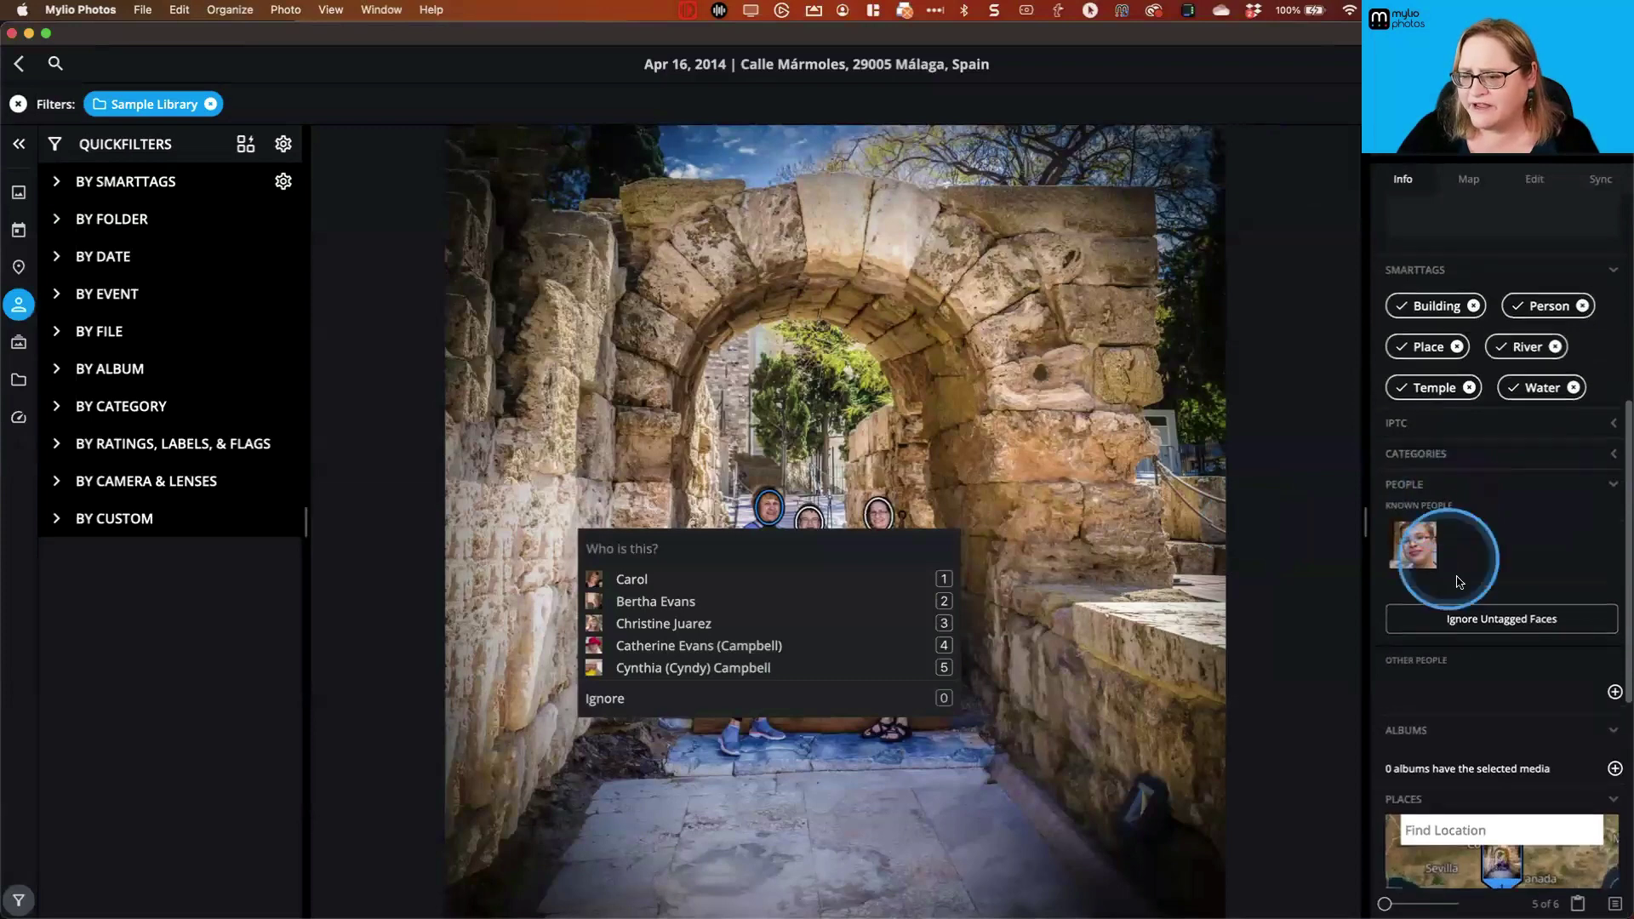
left_click(1513, 620)
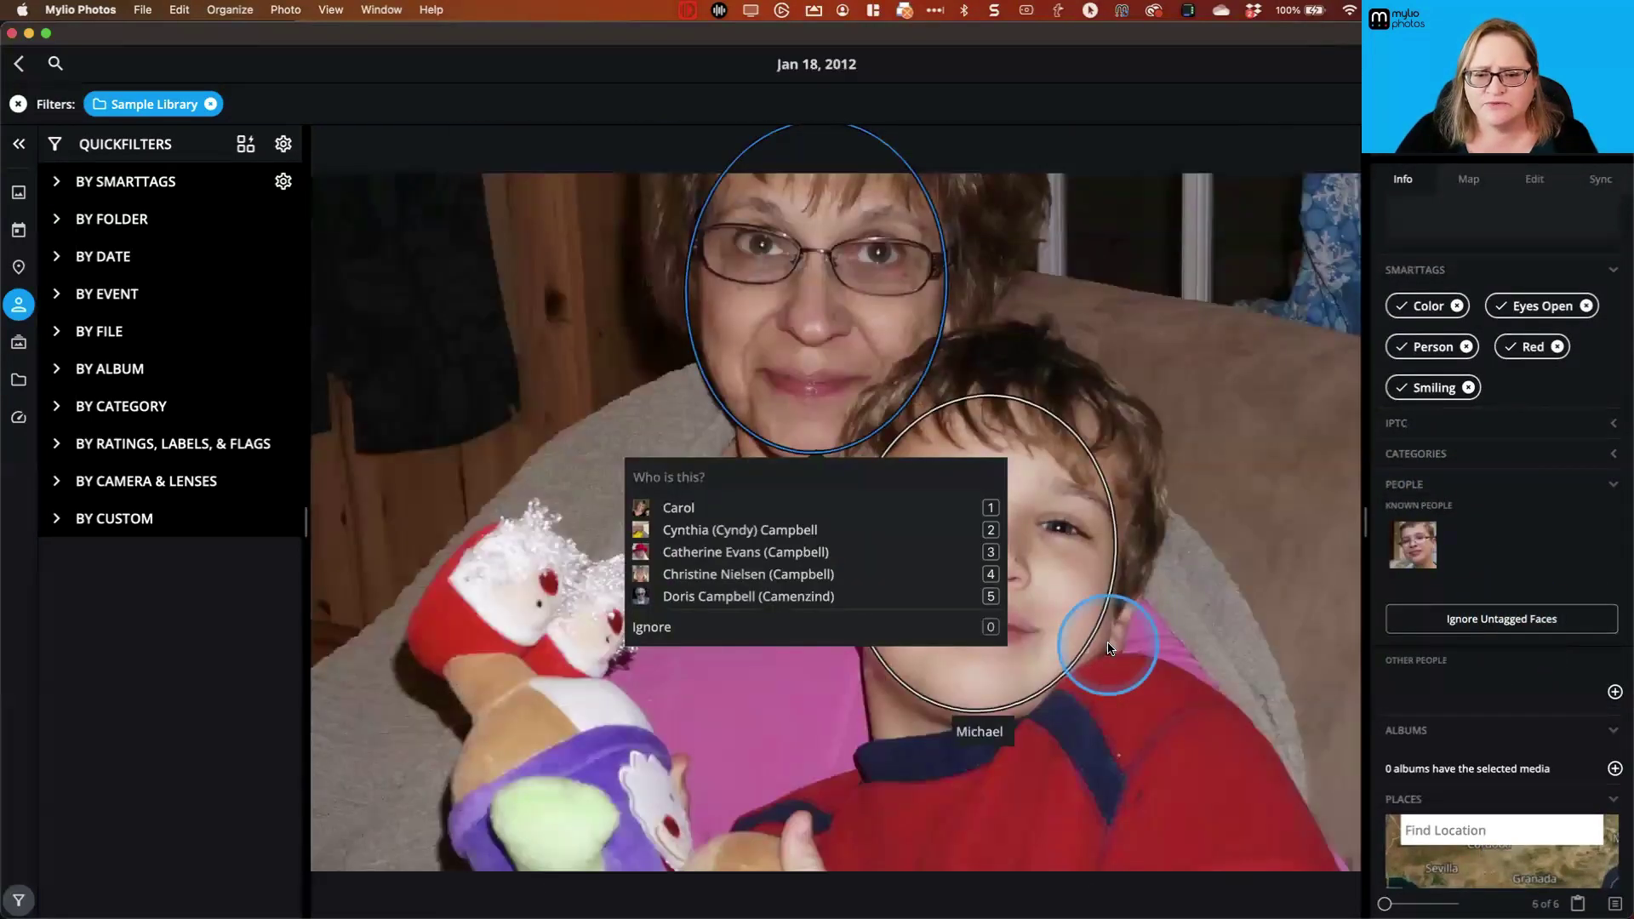
- Go back to the stone arch photo and rescan it for faces
key("Left")
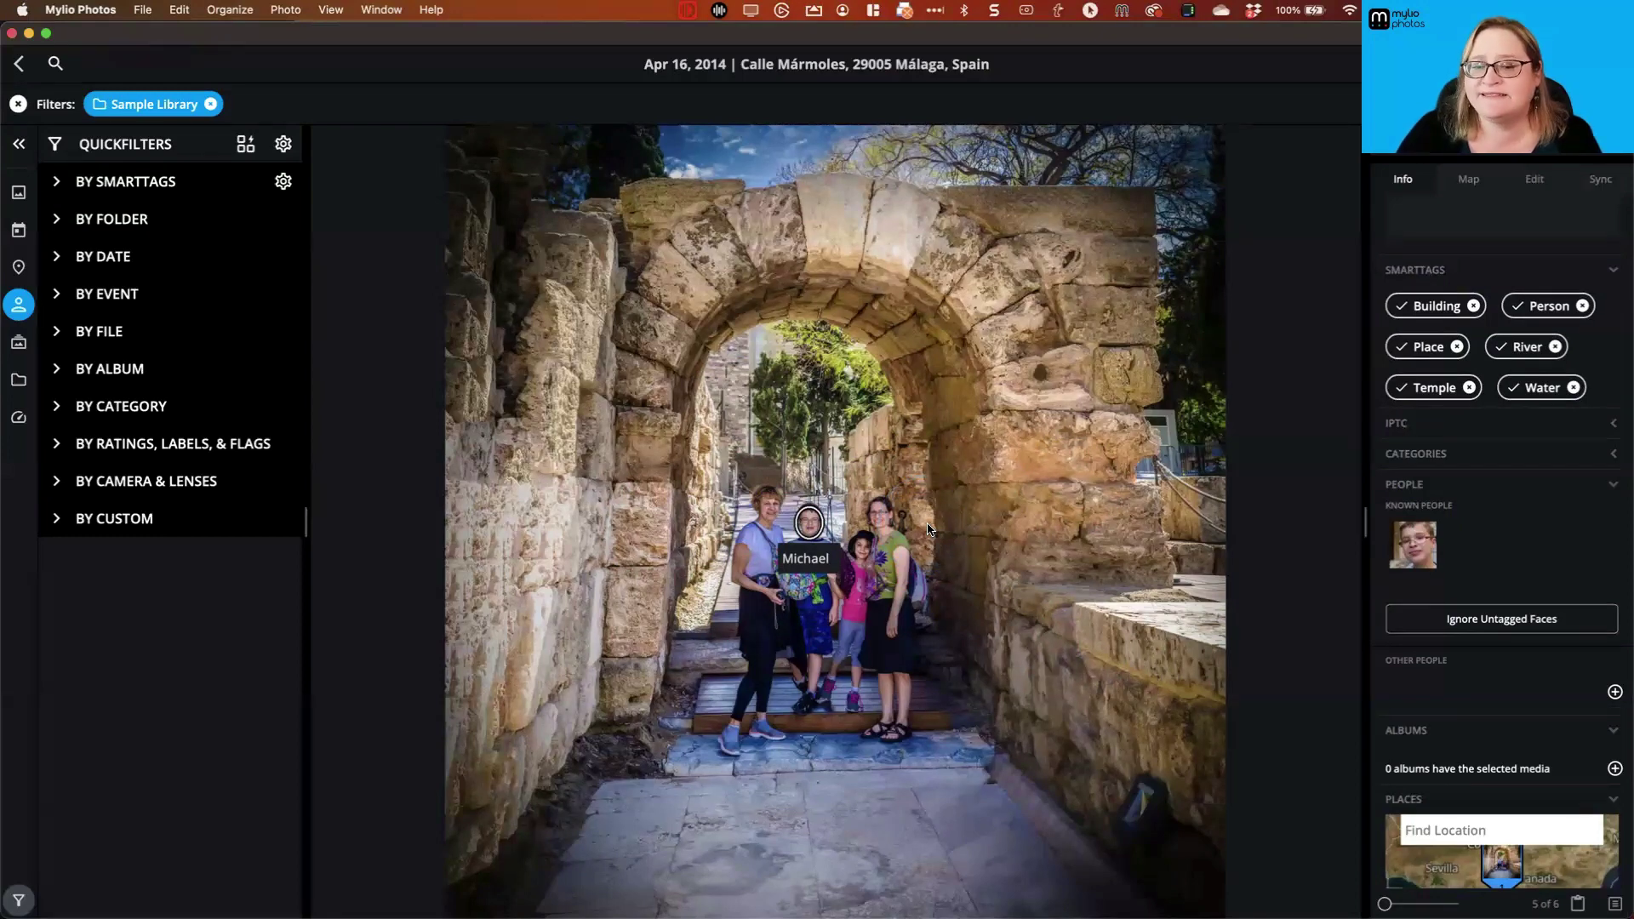
right_click(898, 490)
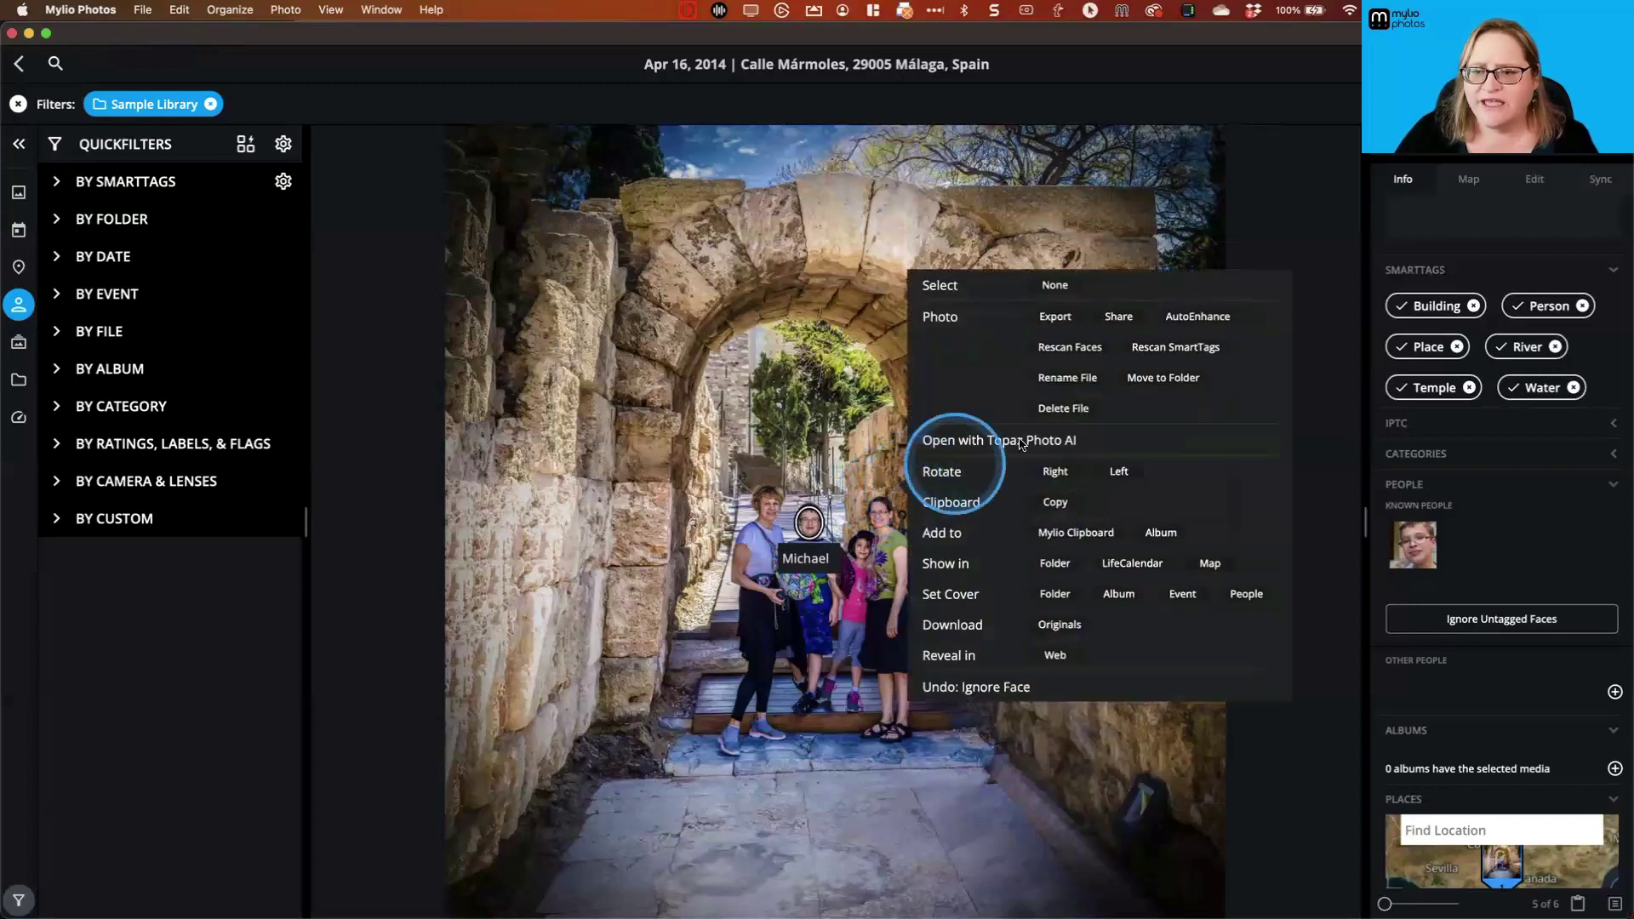
left_click(1069, 348)
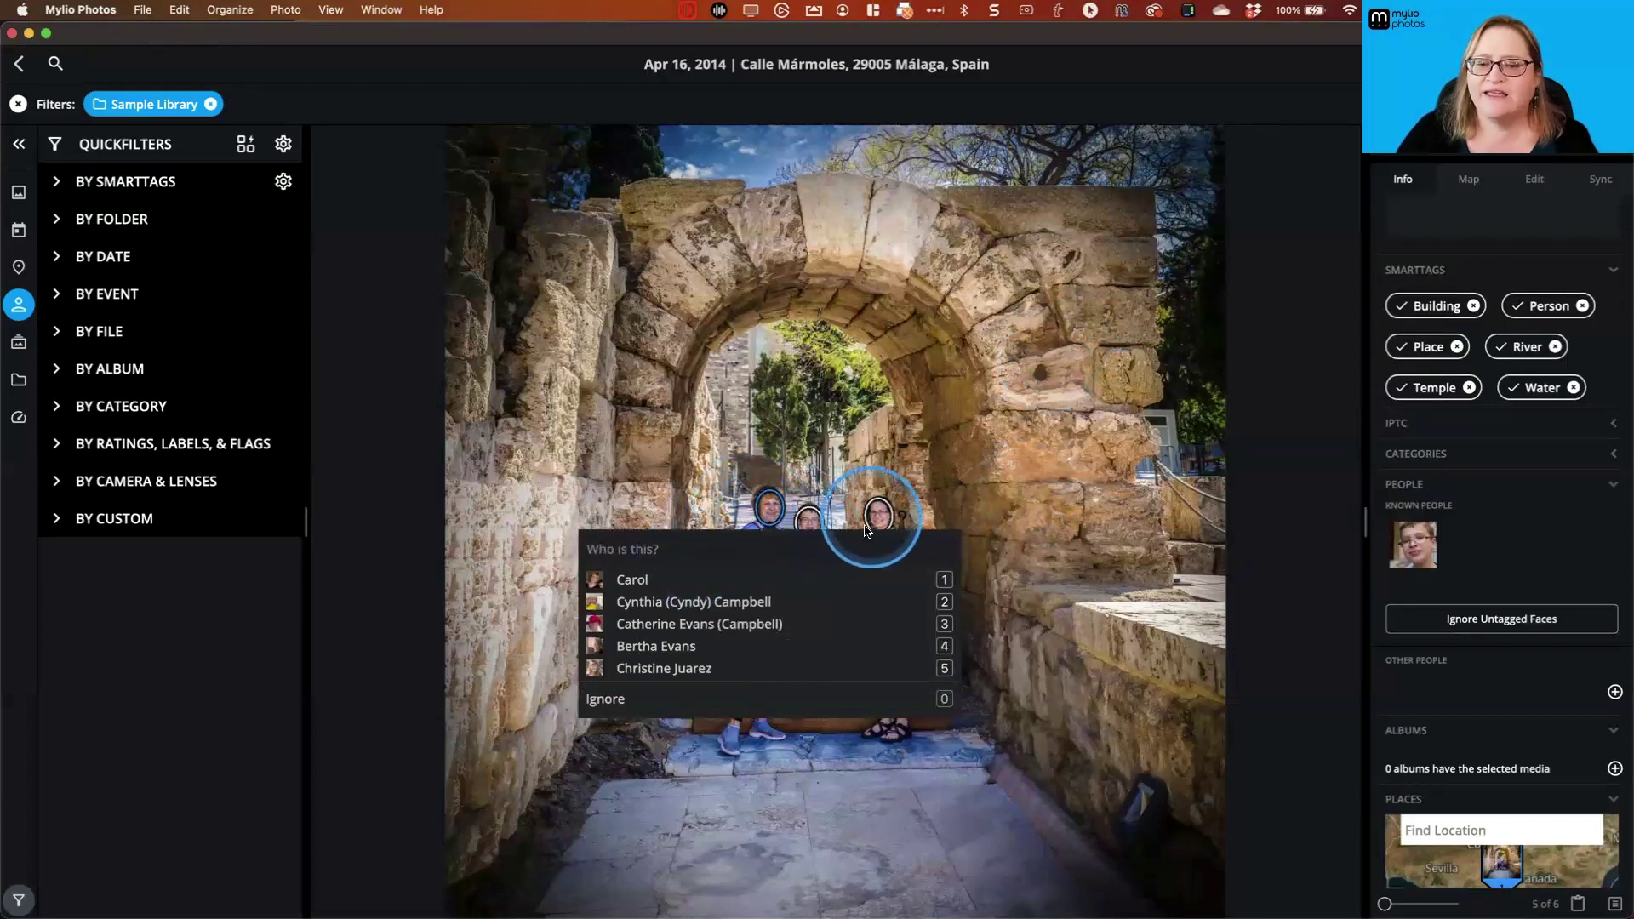
left_click(953, 673)
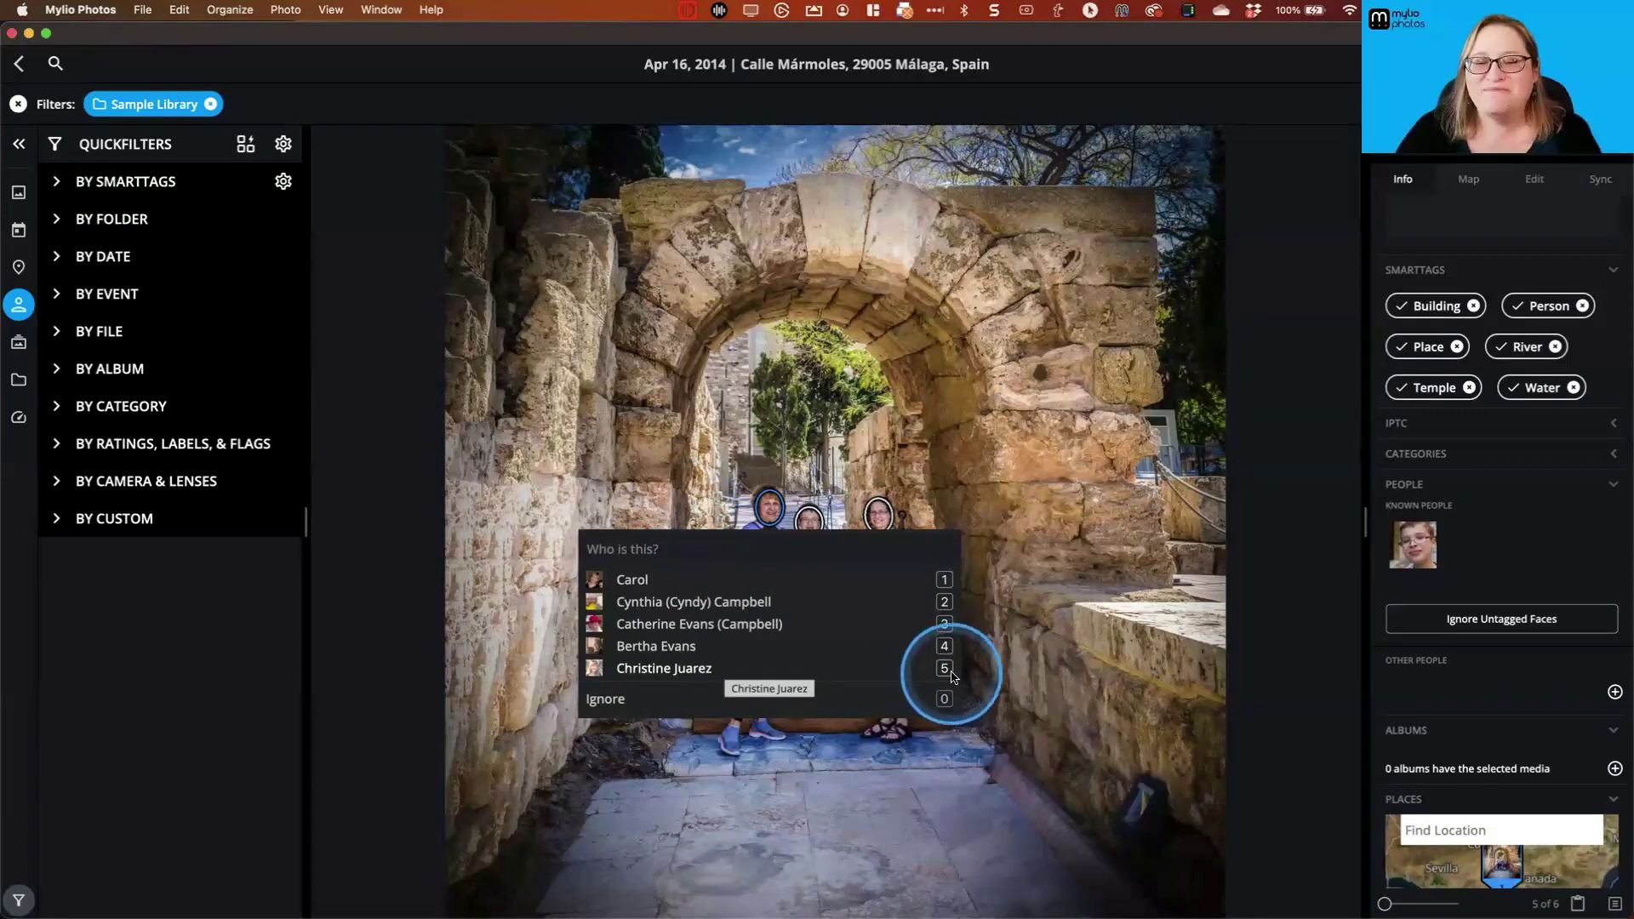
left_click(787, 555)
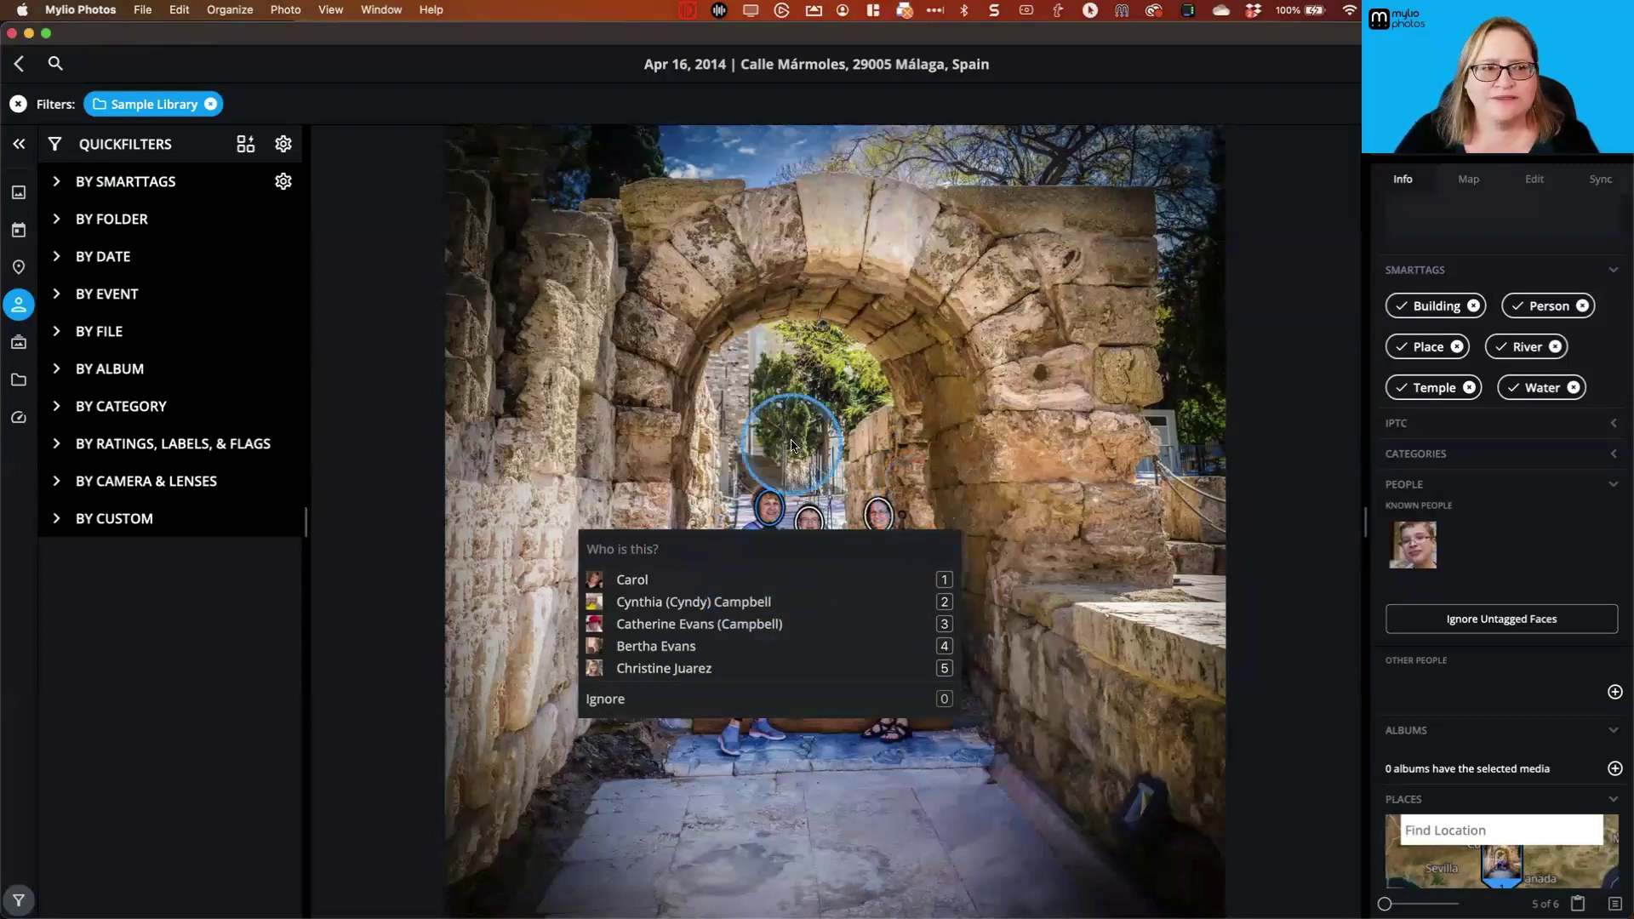
- Return to the untagged photos and turn off Zoom to Face
left_click(19, 64)
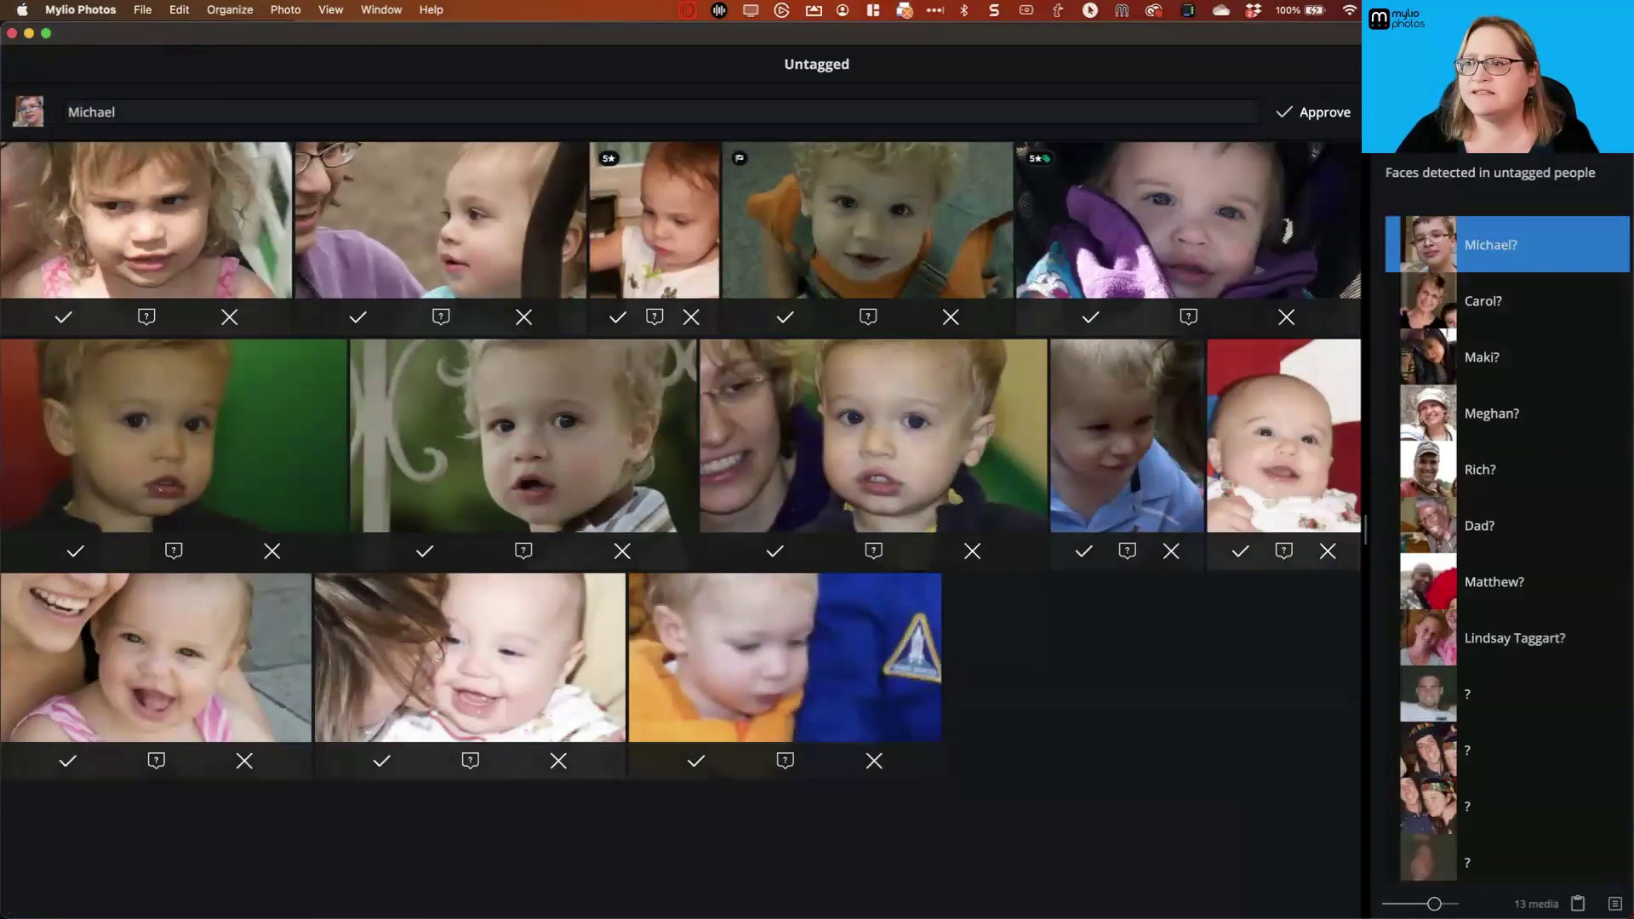
left_click(1505, 157)
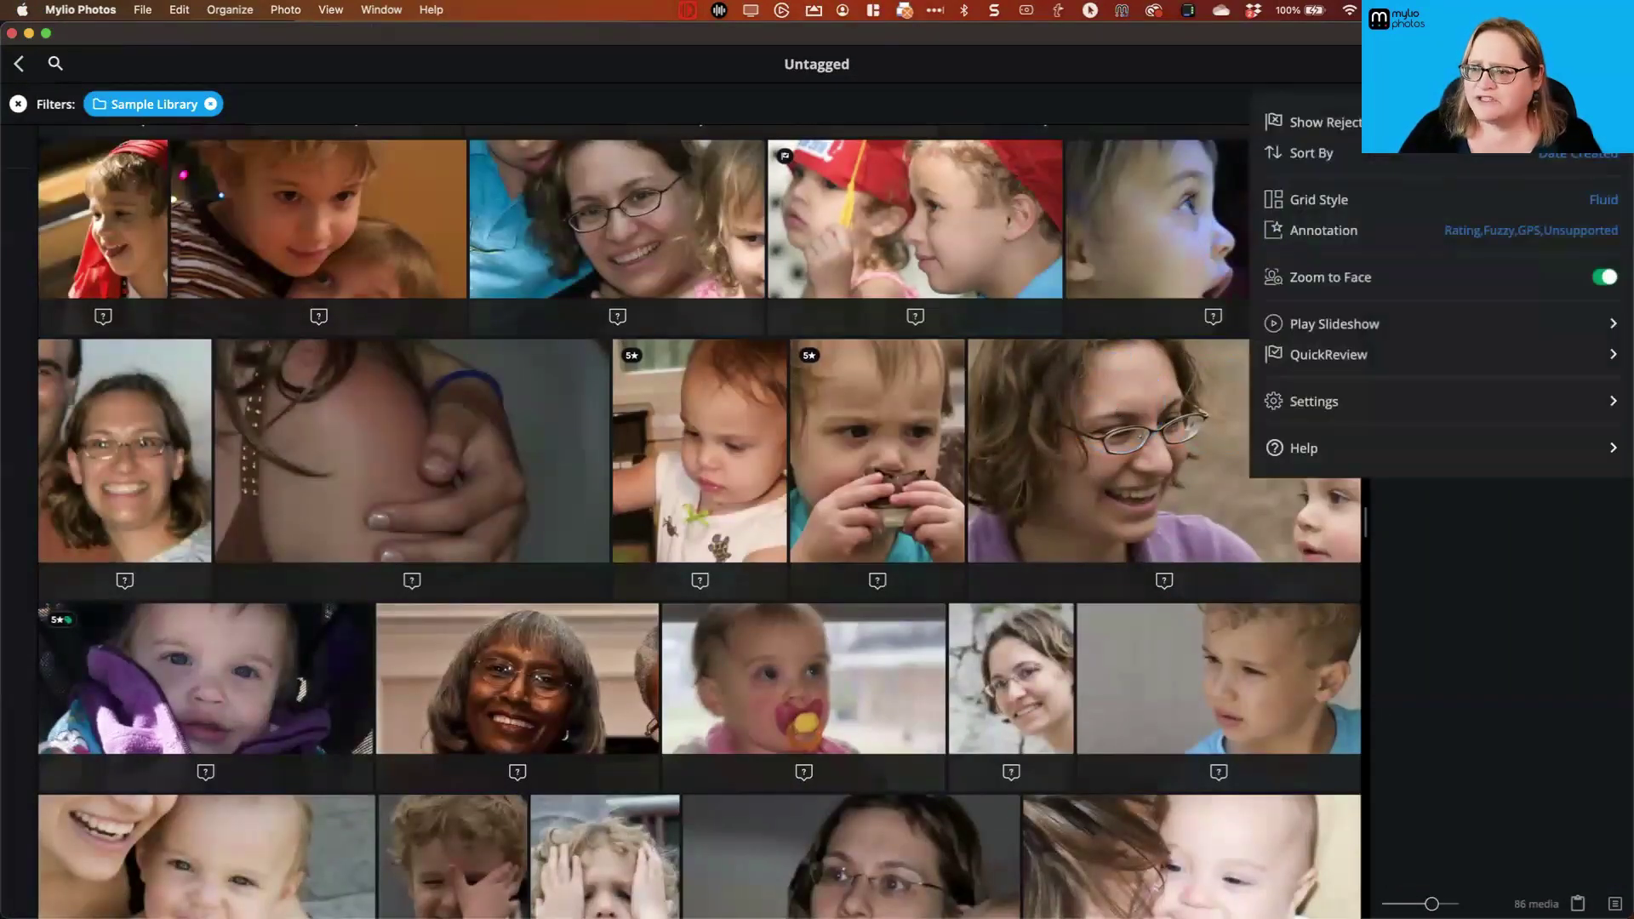
left_click(1598, 276)
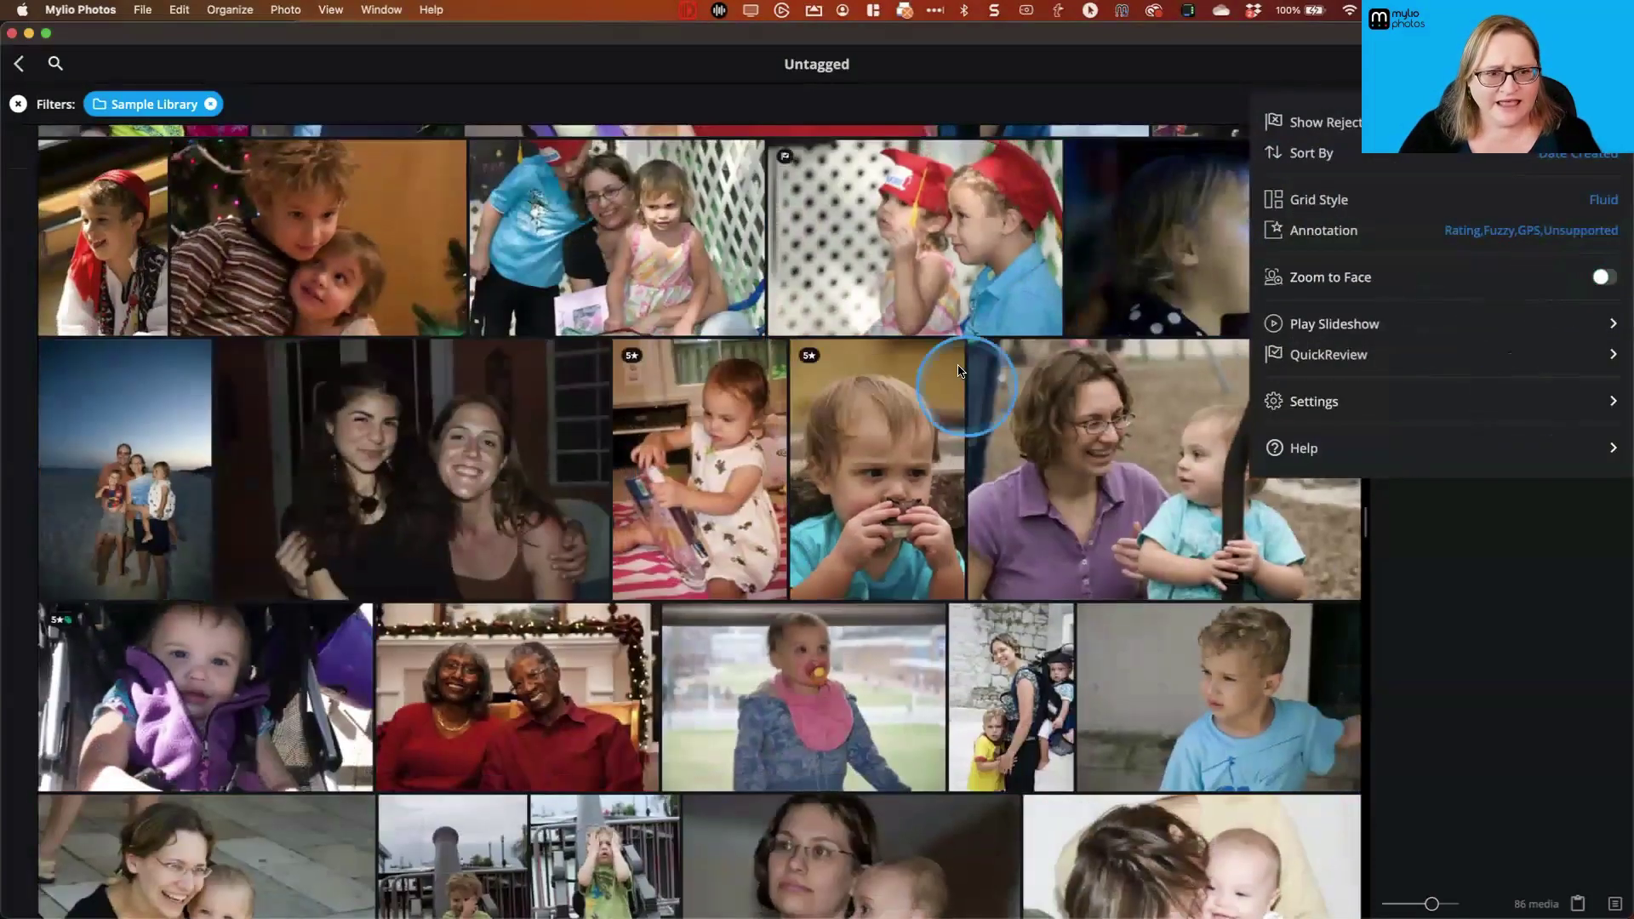
left_click(955, 368)
- Find the family group photo on the stepped street among the untagged photos, open it full size and rescan its faces
scroll(948, 380, "down", 2)
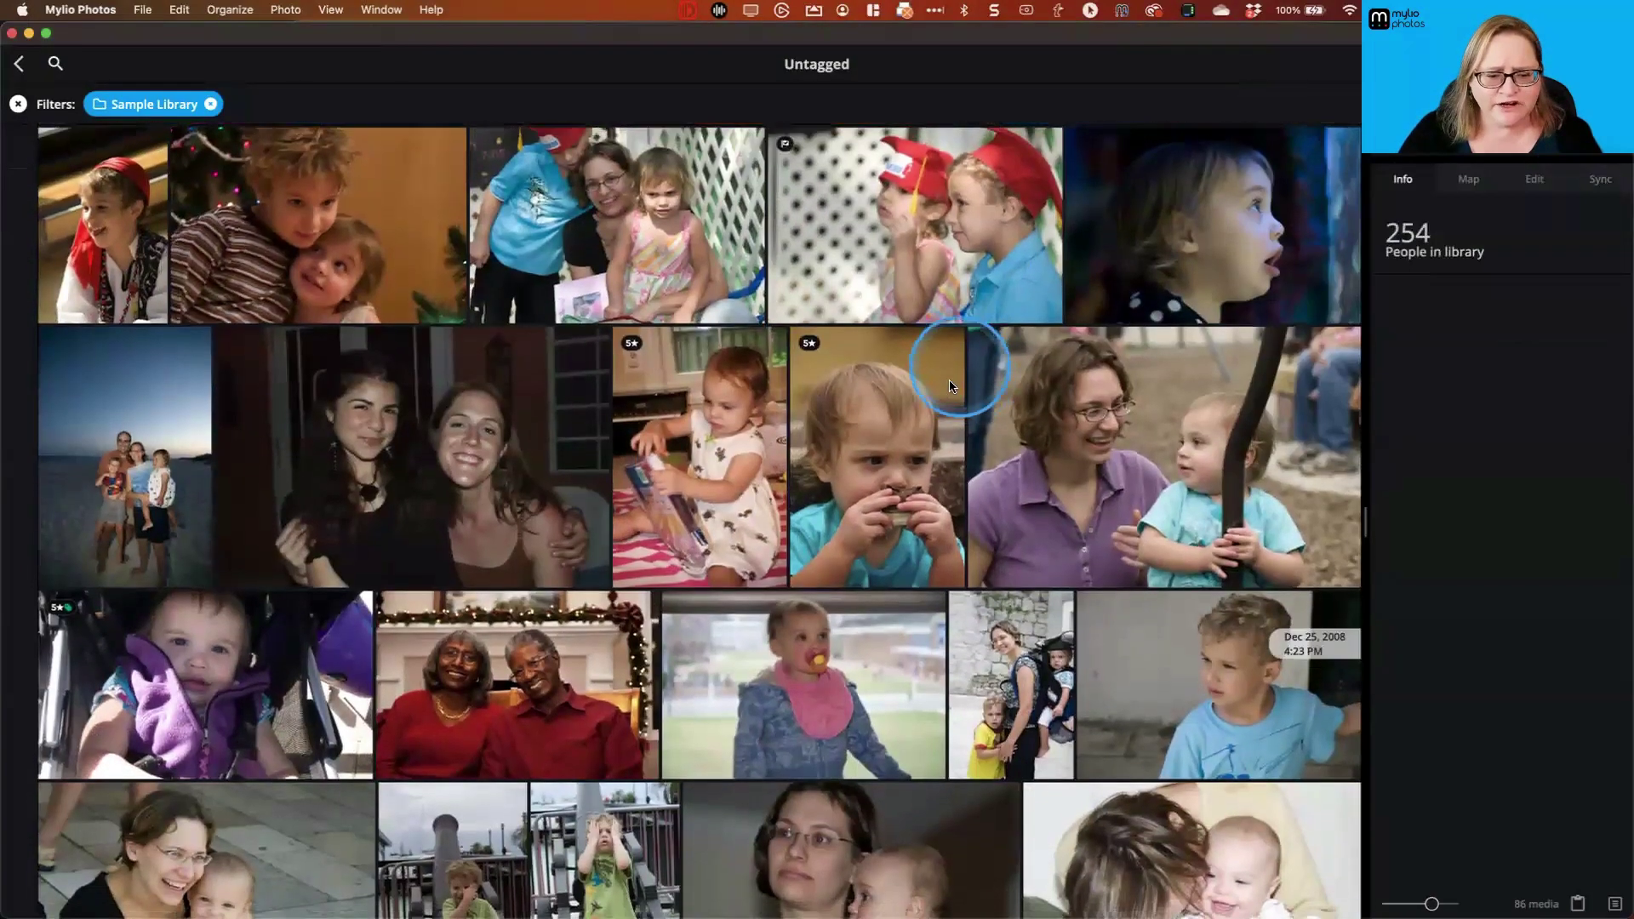
scroll(722, 438, "down", 10)
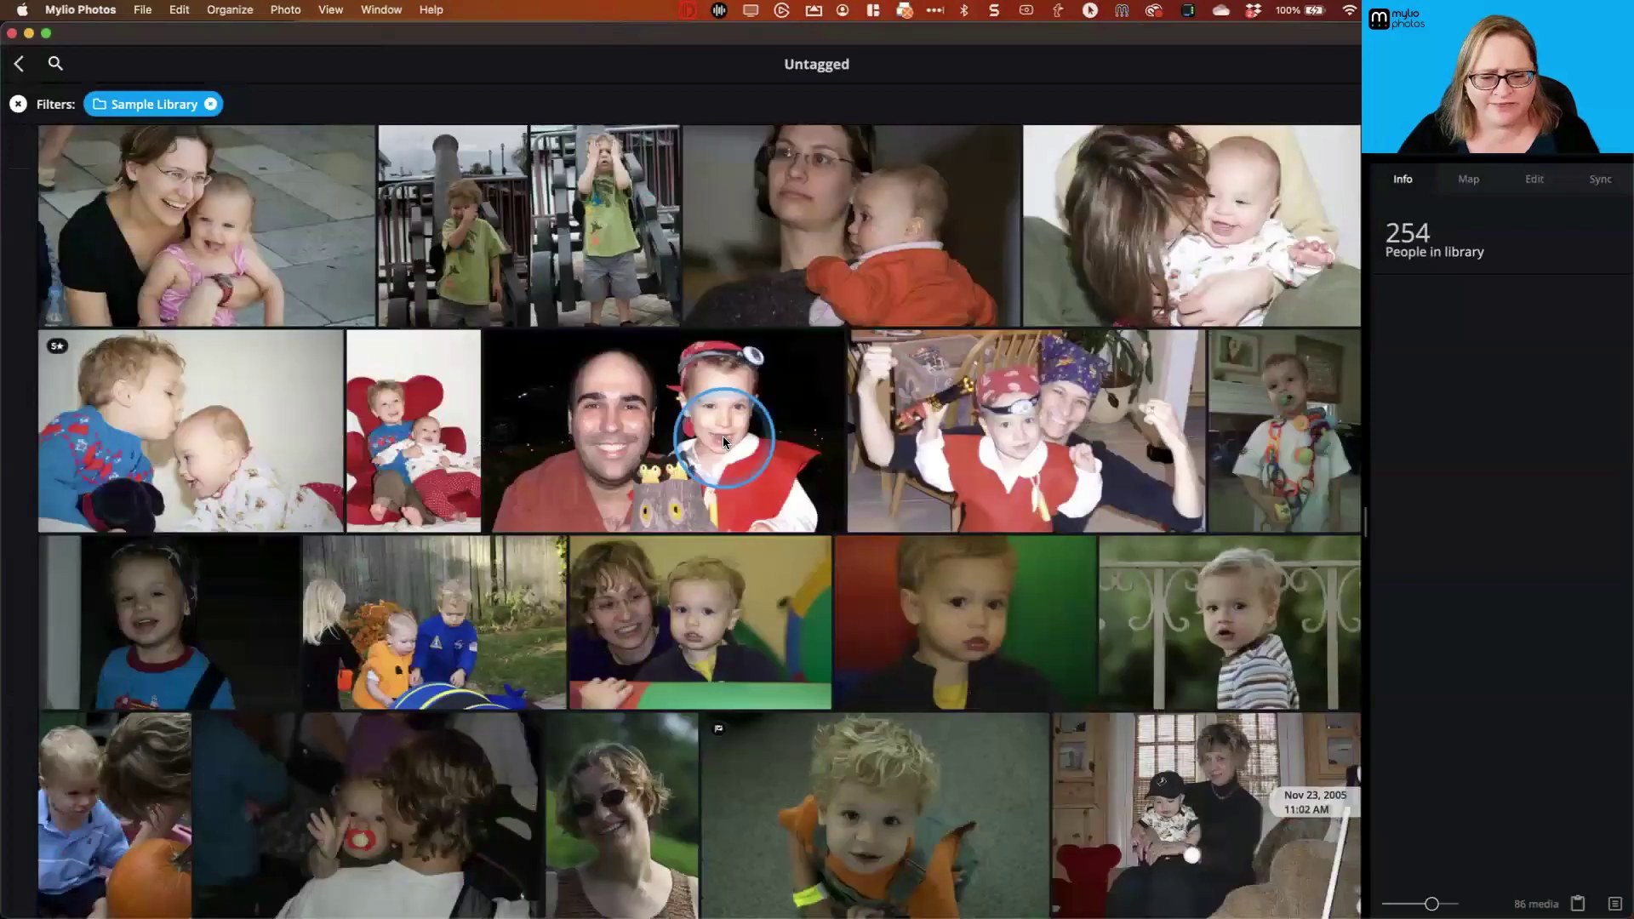
scroll(723, 438, "down", 3)
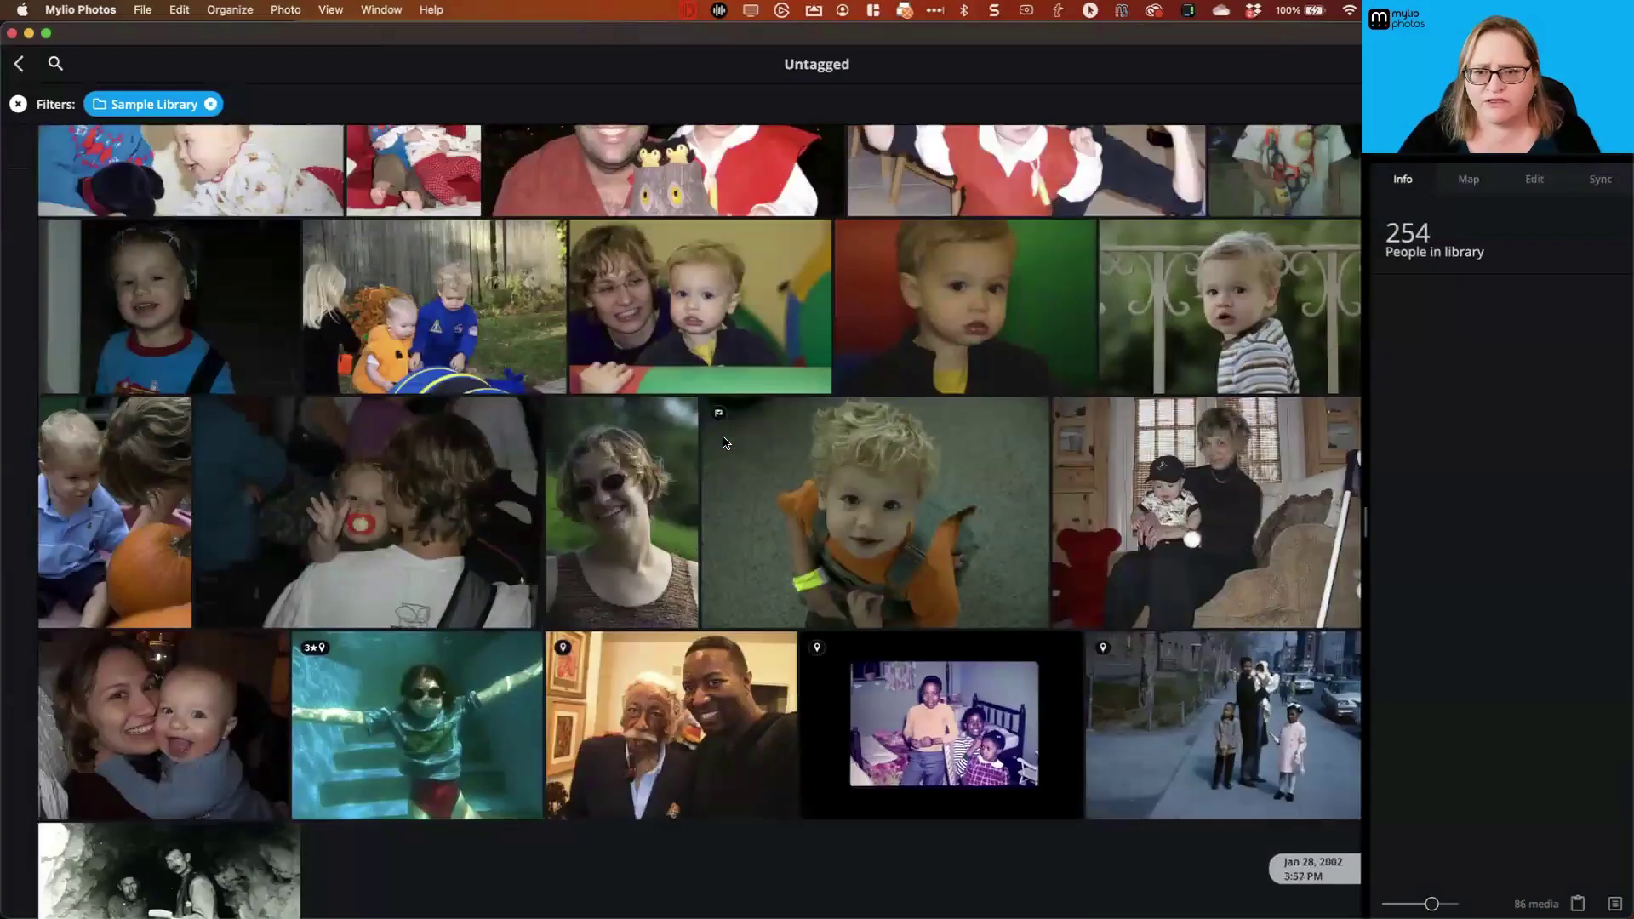
scroll(724, 440, "up", 5)
scroll(722, 442, "up", 4)
scroll(722, 441, "up", 12)
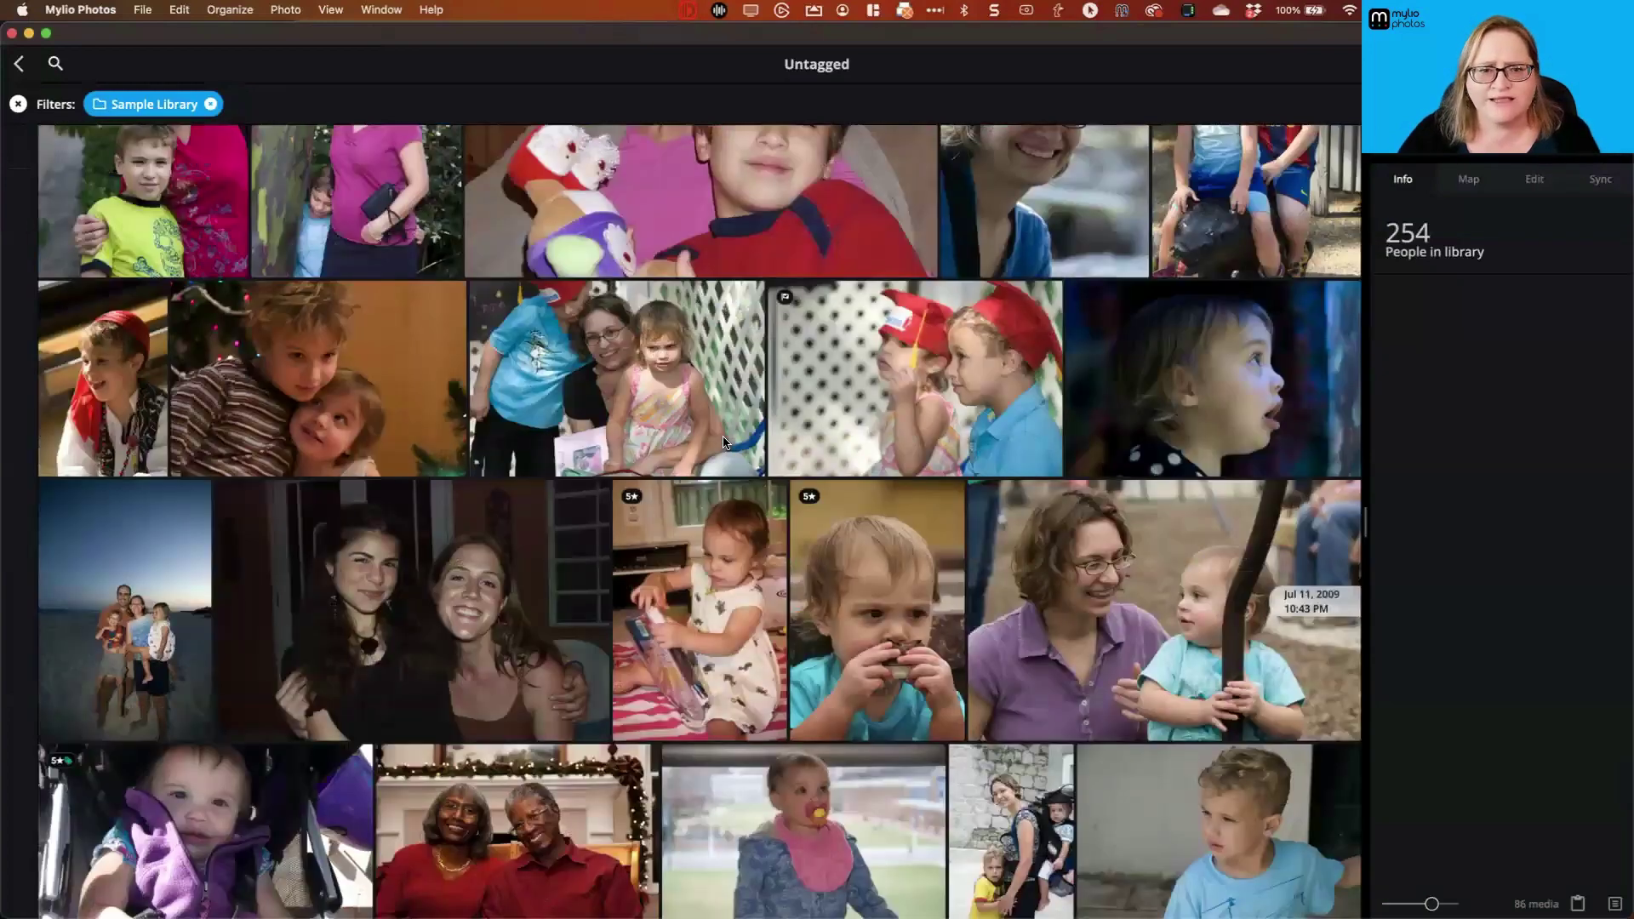
scroll(722, 442, "up", 4)
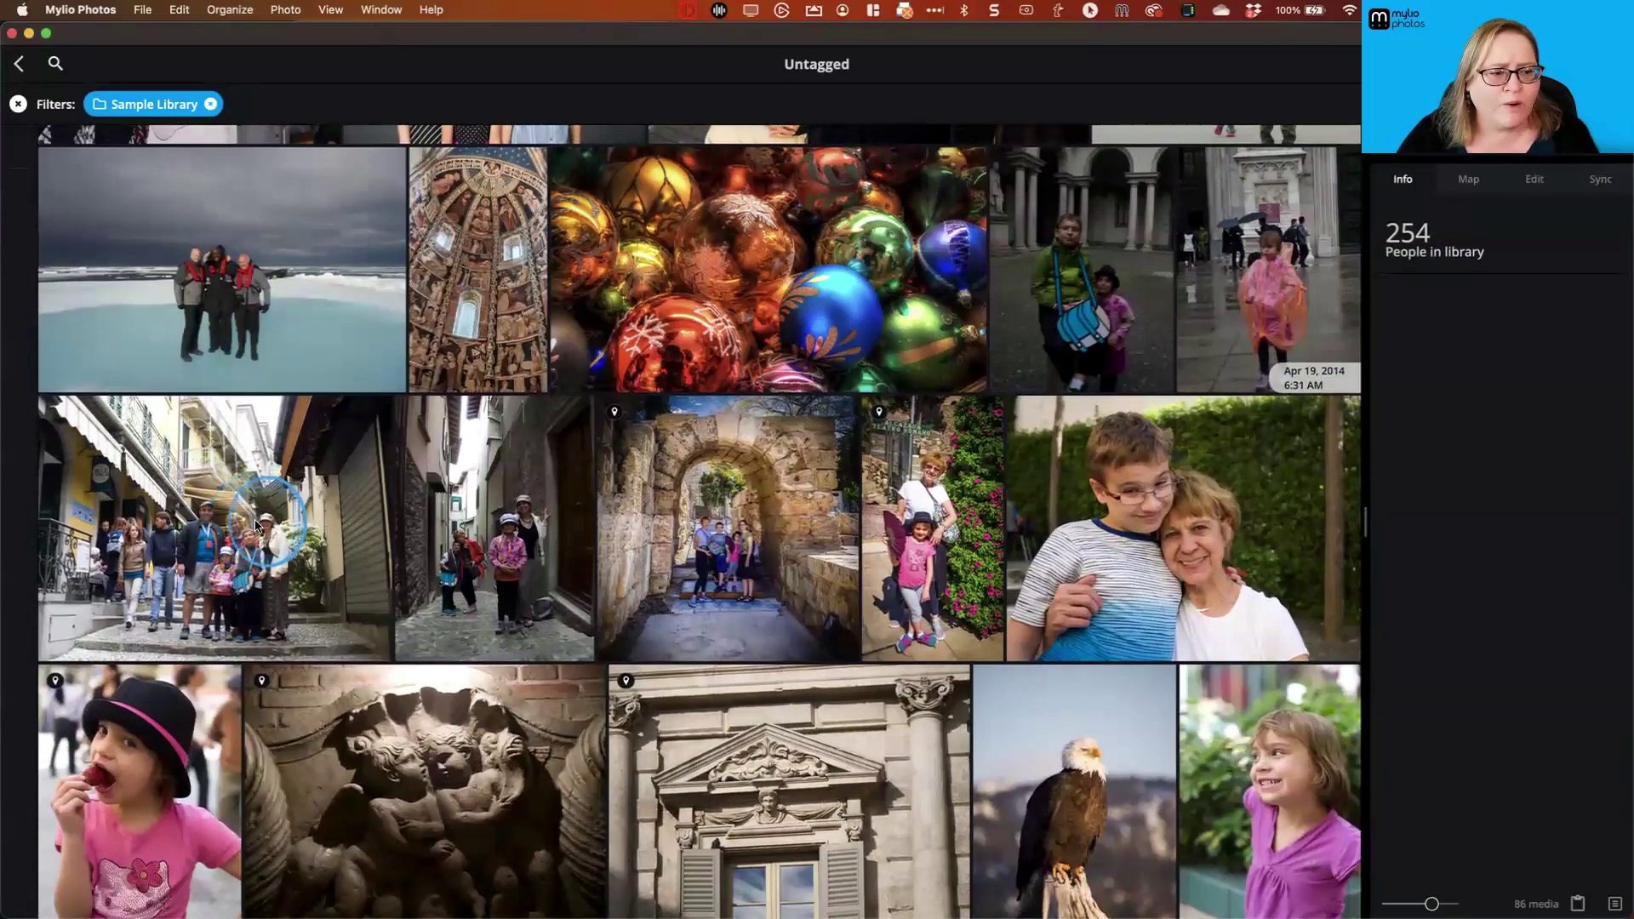
double_click(256, 525)
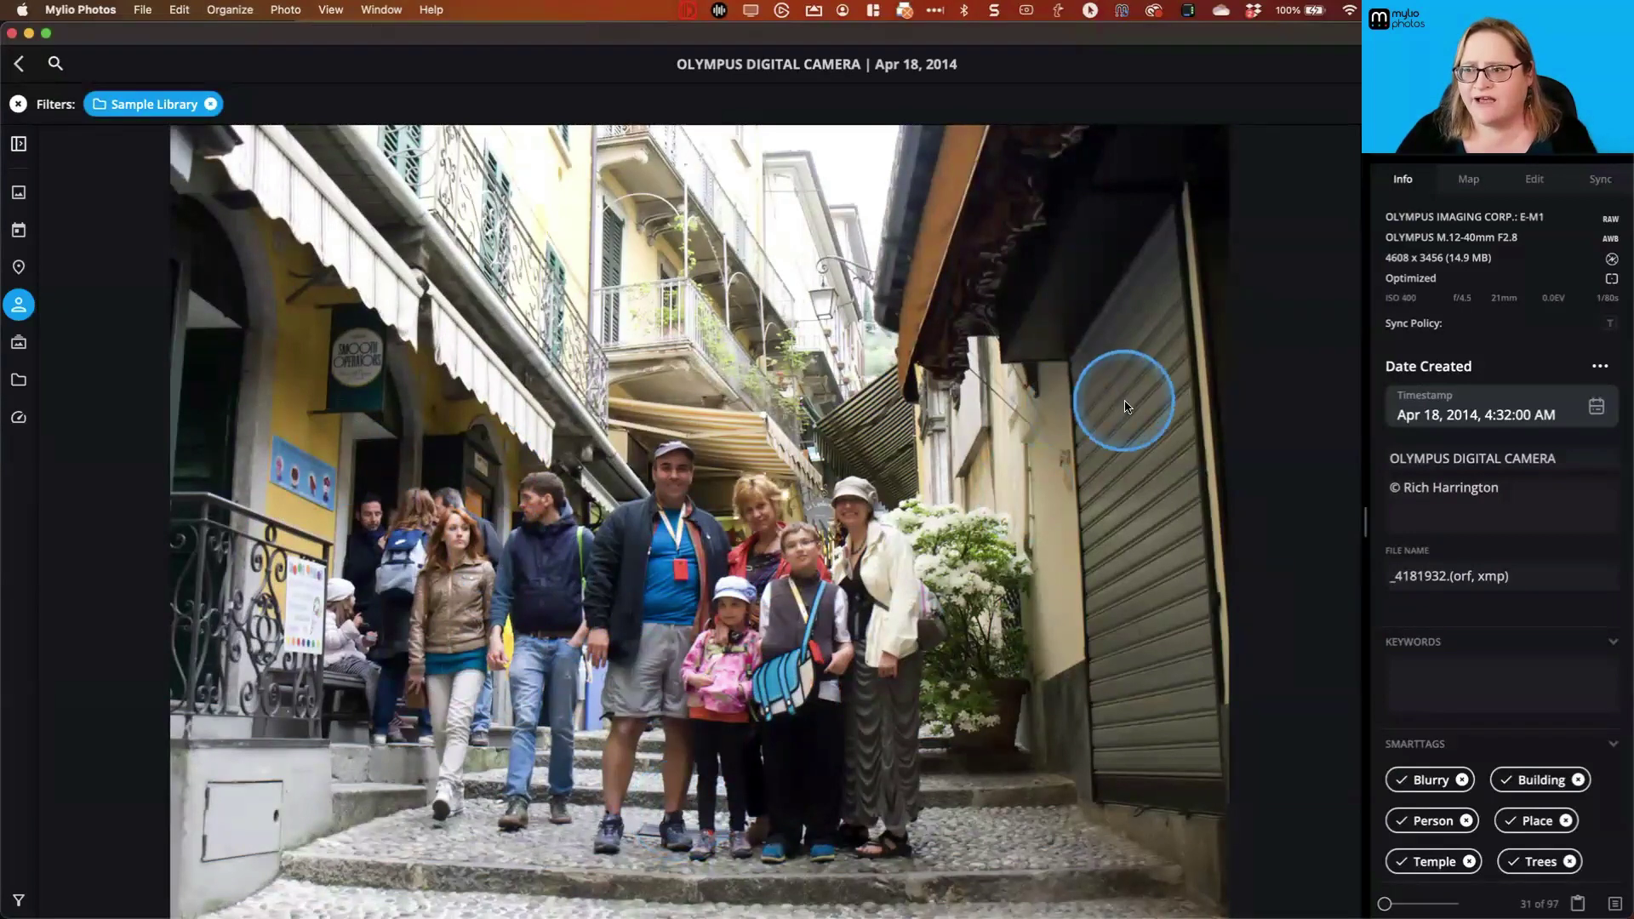
right_click(1039, 445)
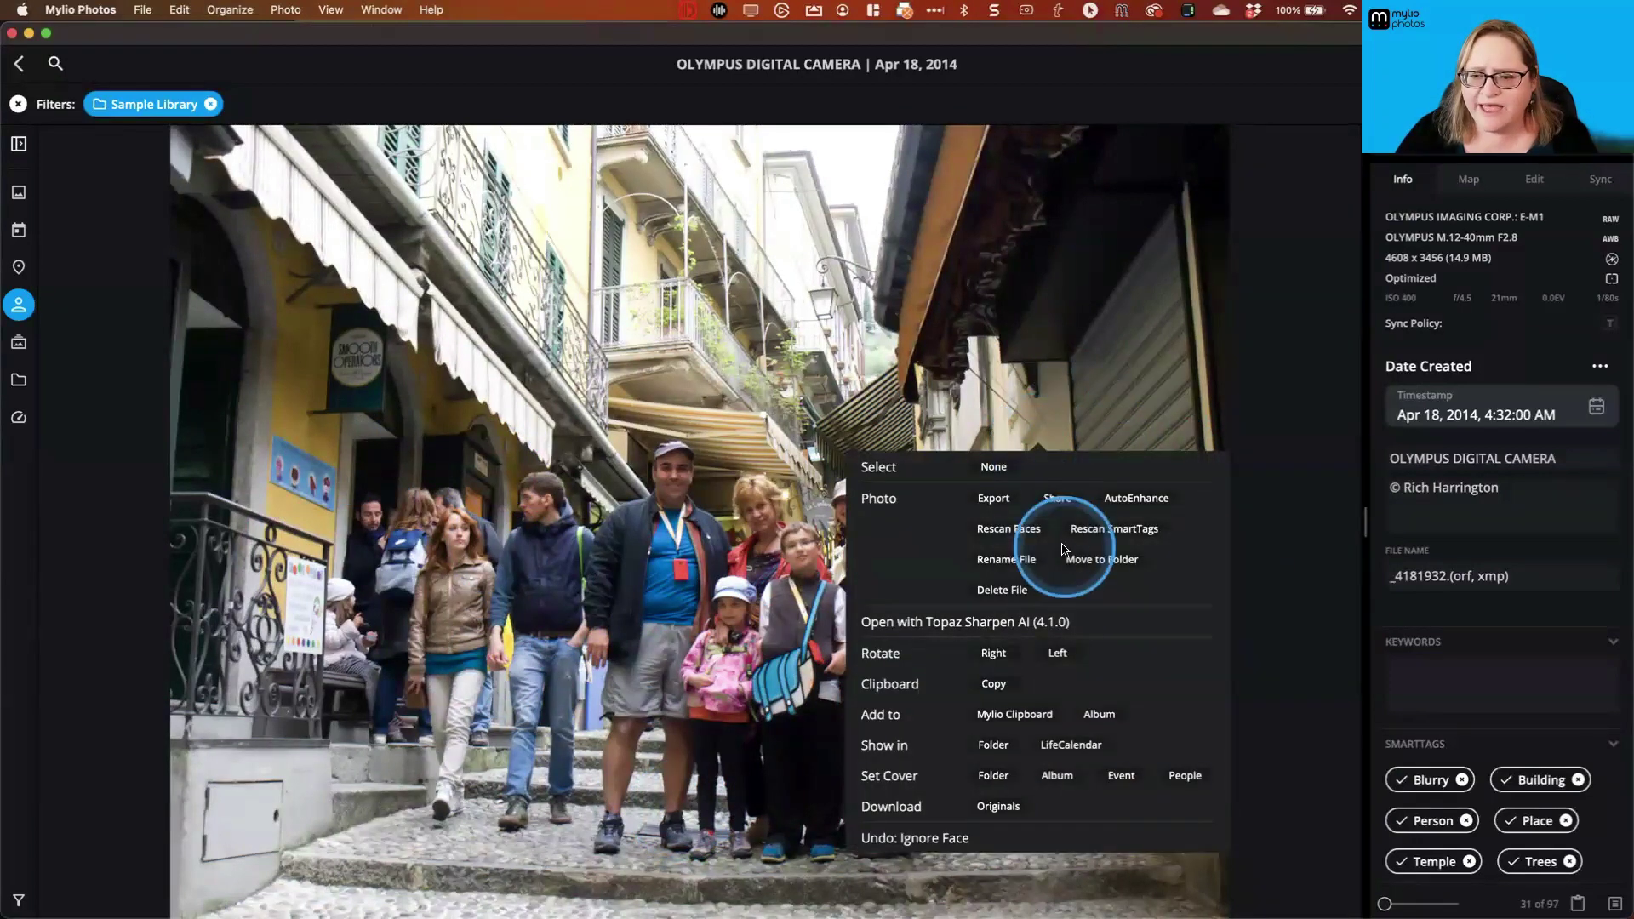
left_click(1014, 531)
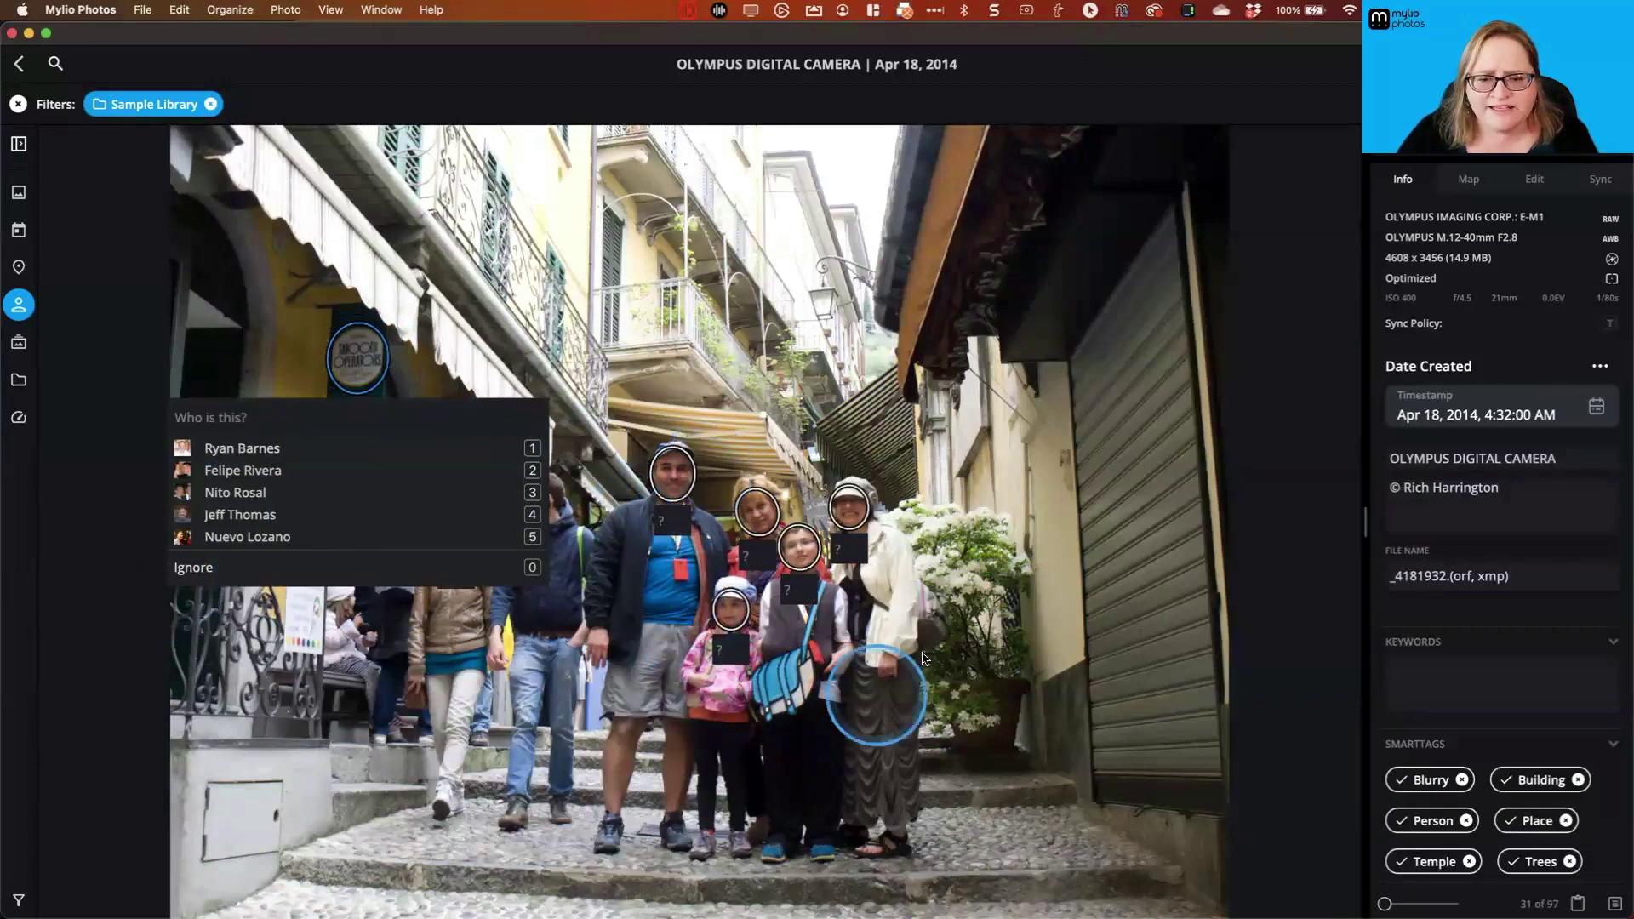
- Tag the faces of the five family members in the stepped street photo with their matching suggested names
left_click(672, 497)
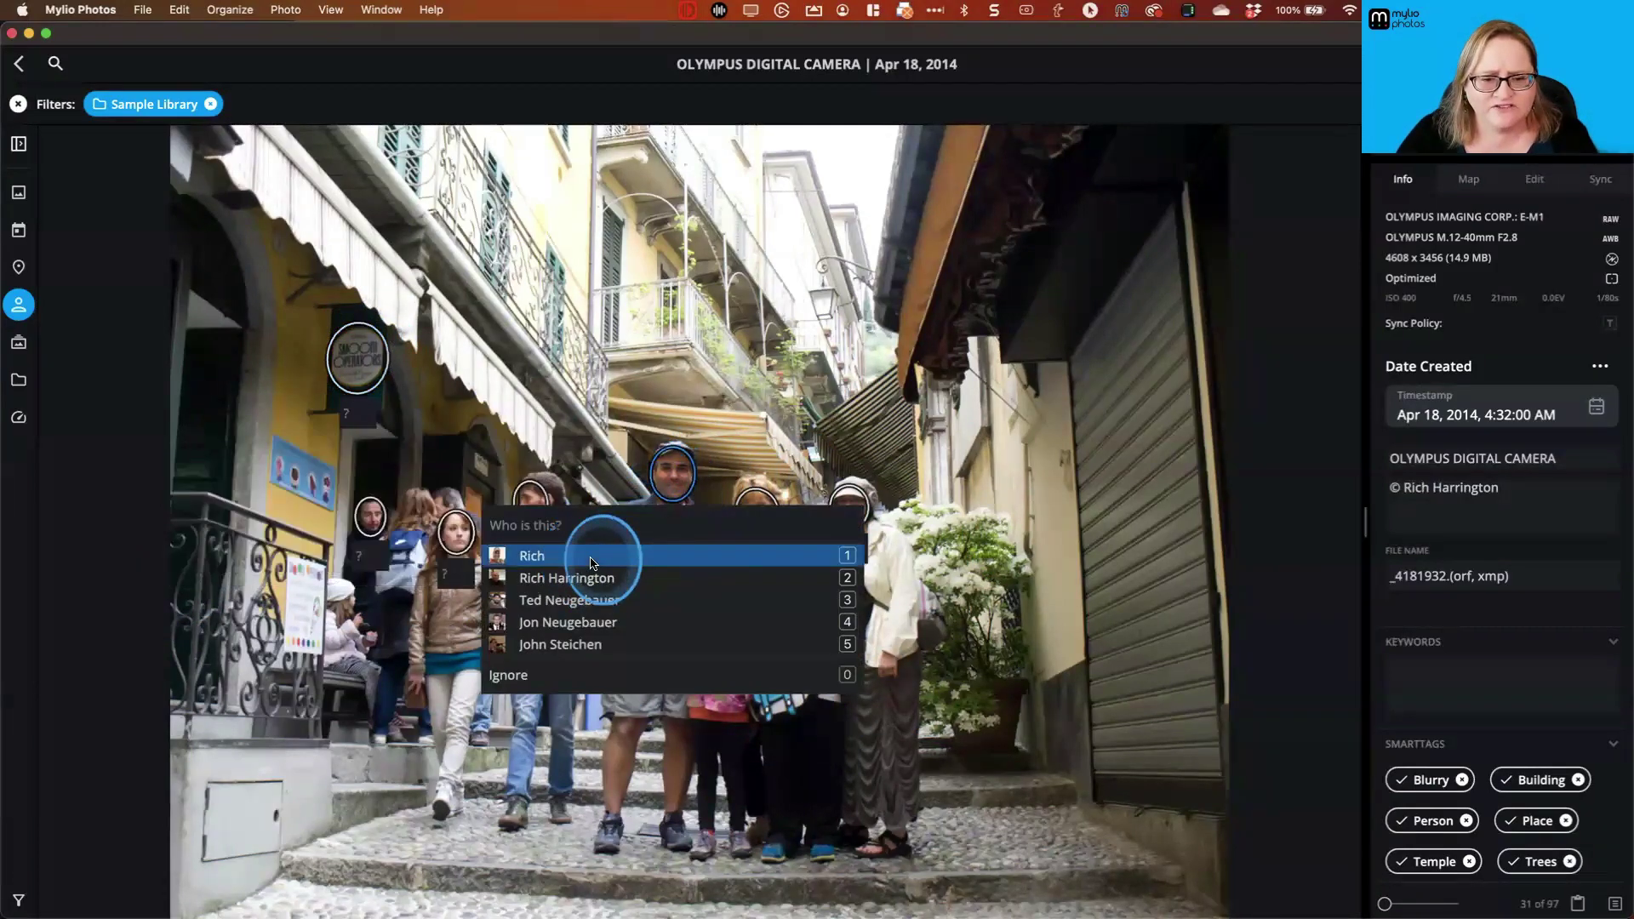
left_click(602, 551)
left_click(734, 615)
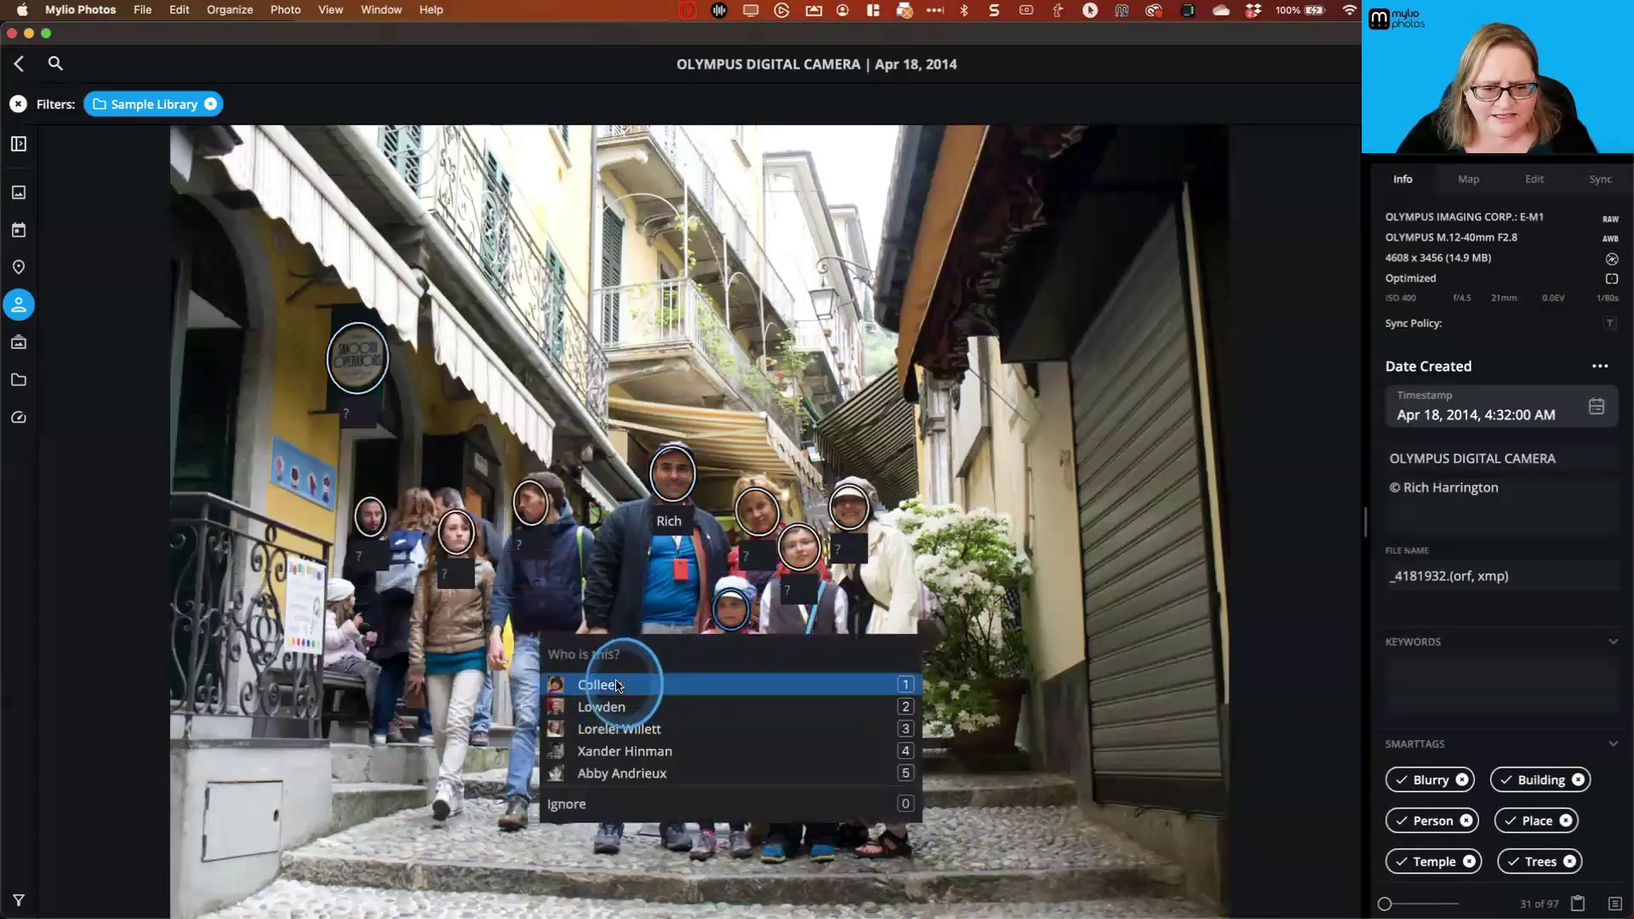
left_click(606, 679)
left_click(760, 518)
left_click(689, 587)
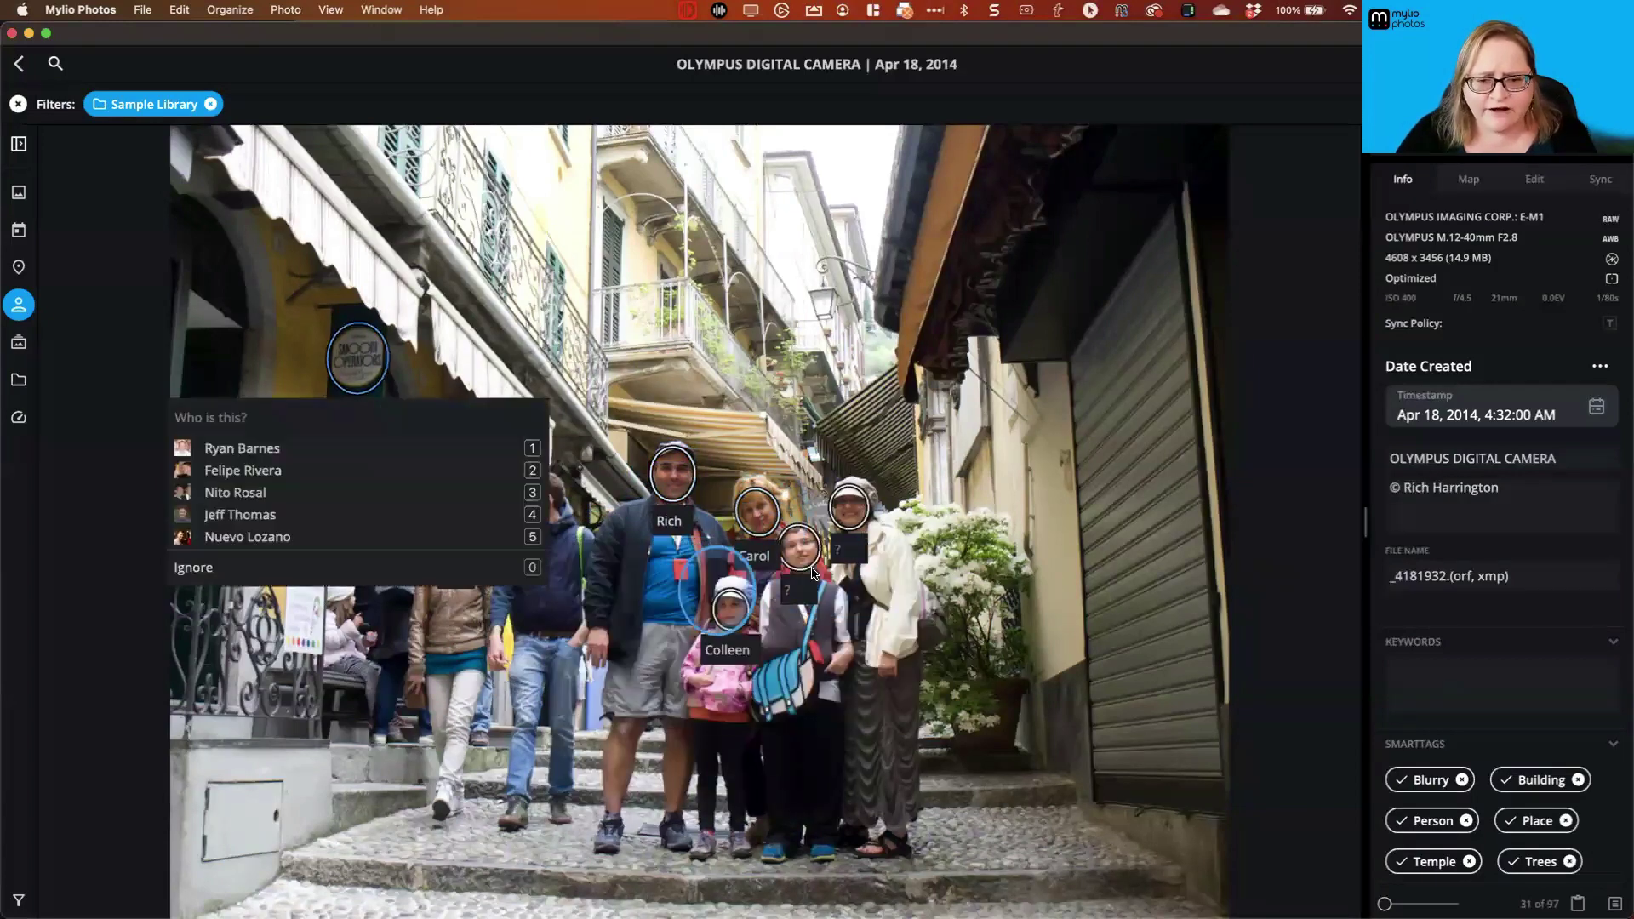
left_click(800, 561)
left_click(681, 621)
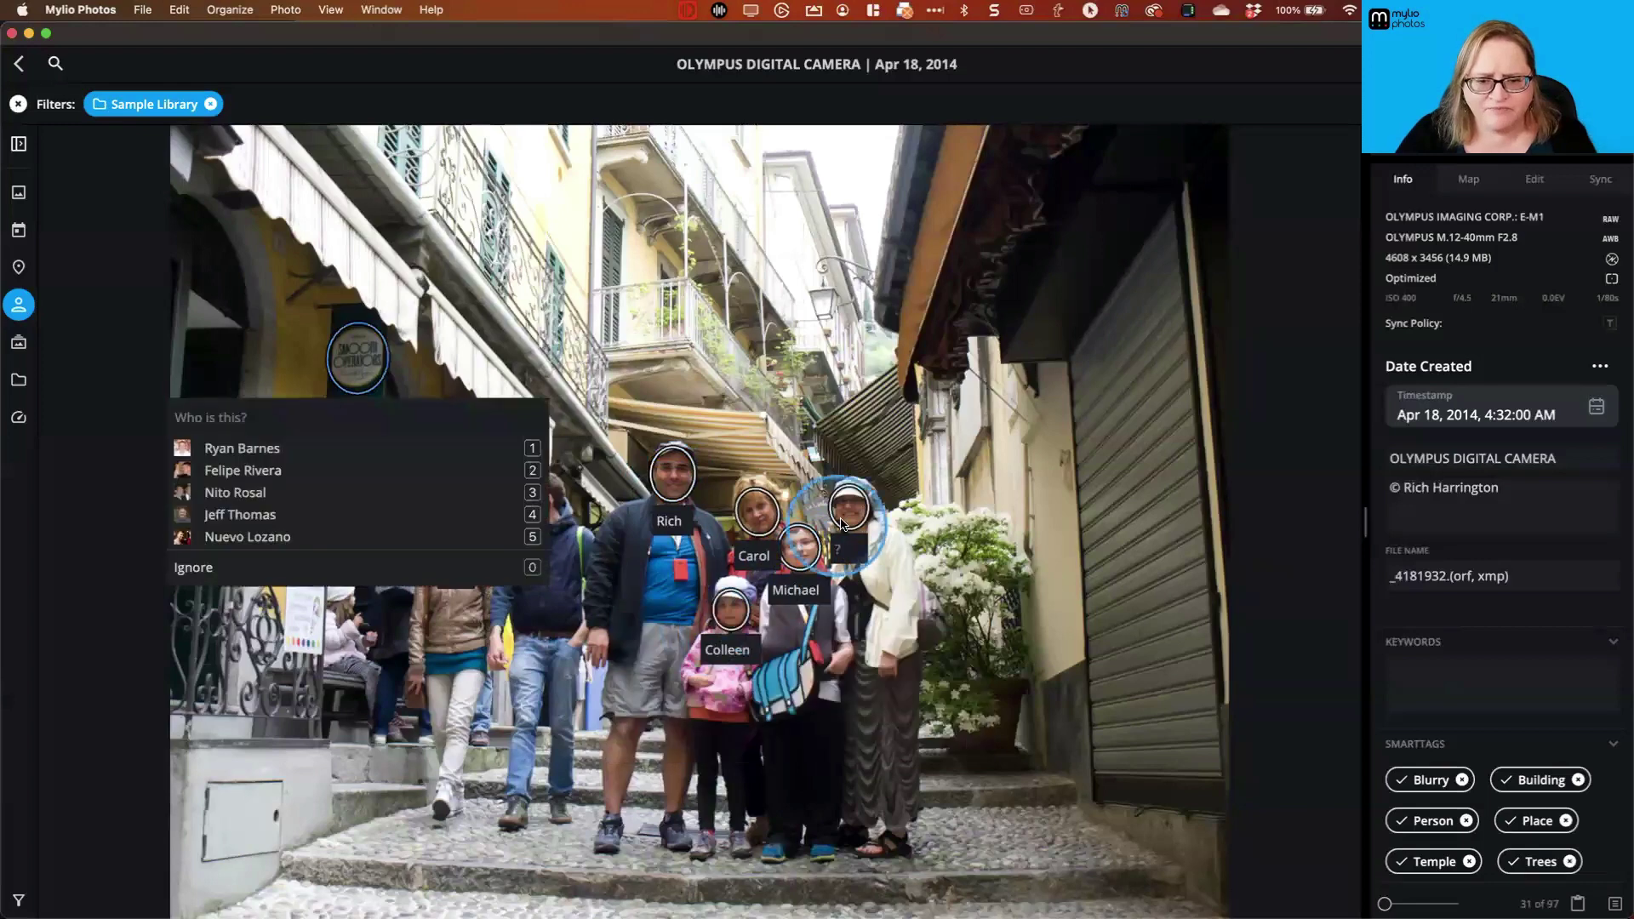
left_click(841, 521)
left_click(755, 579)
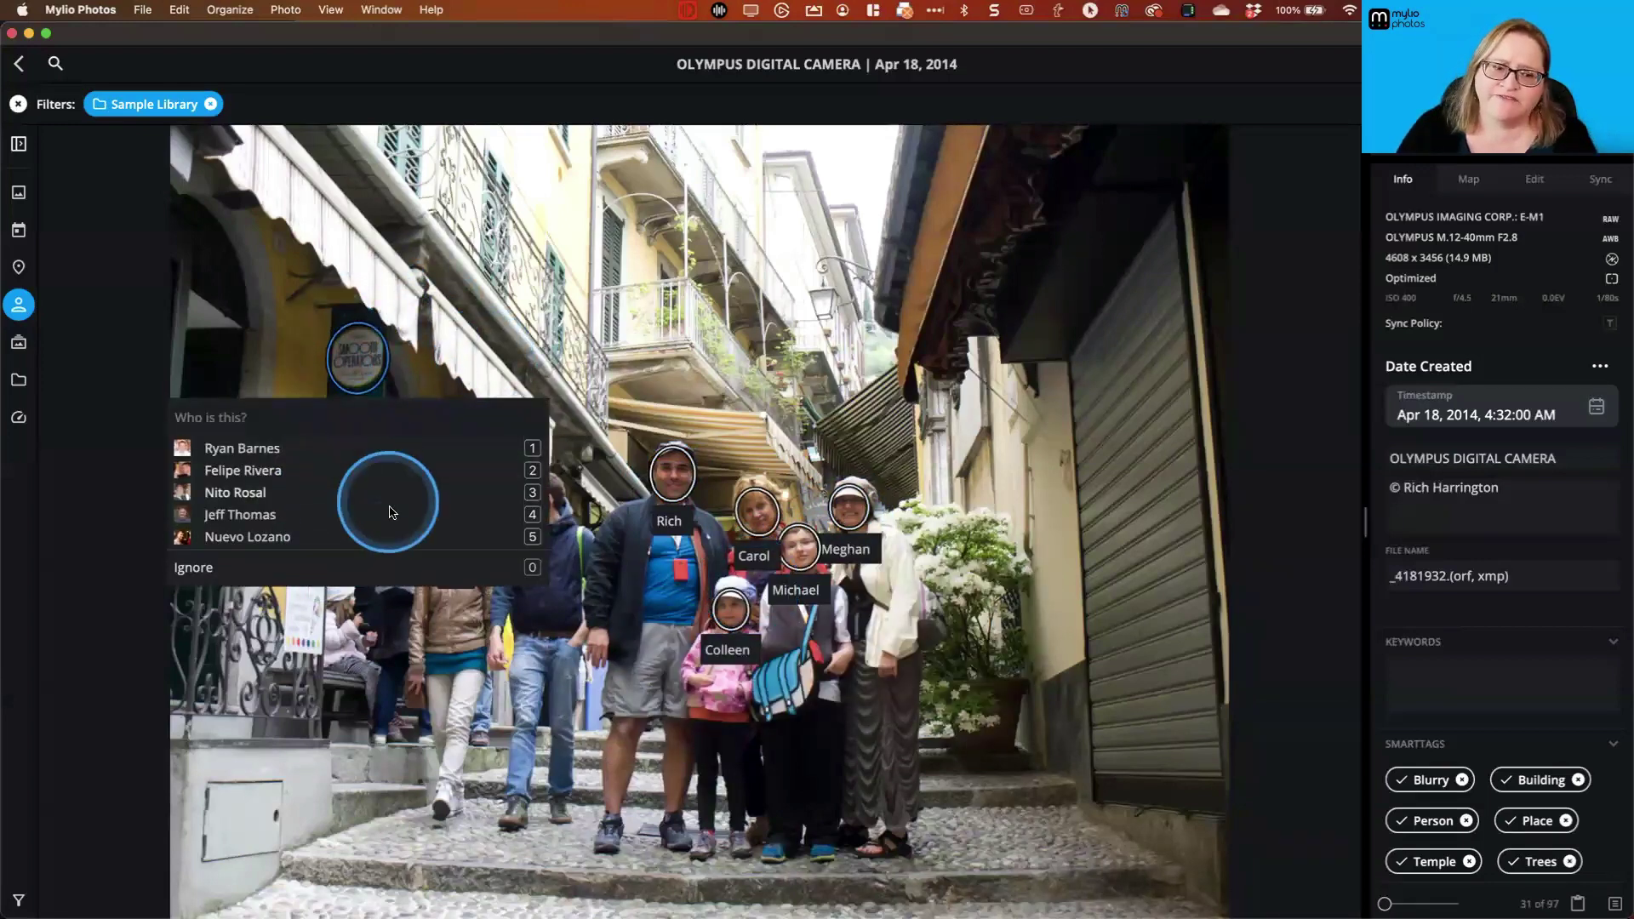
- Ignore all remaining untagged faces in the stepped street photo, and return to that photo to check its tags
left_click(672, 475)
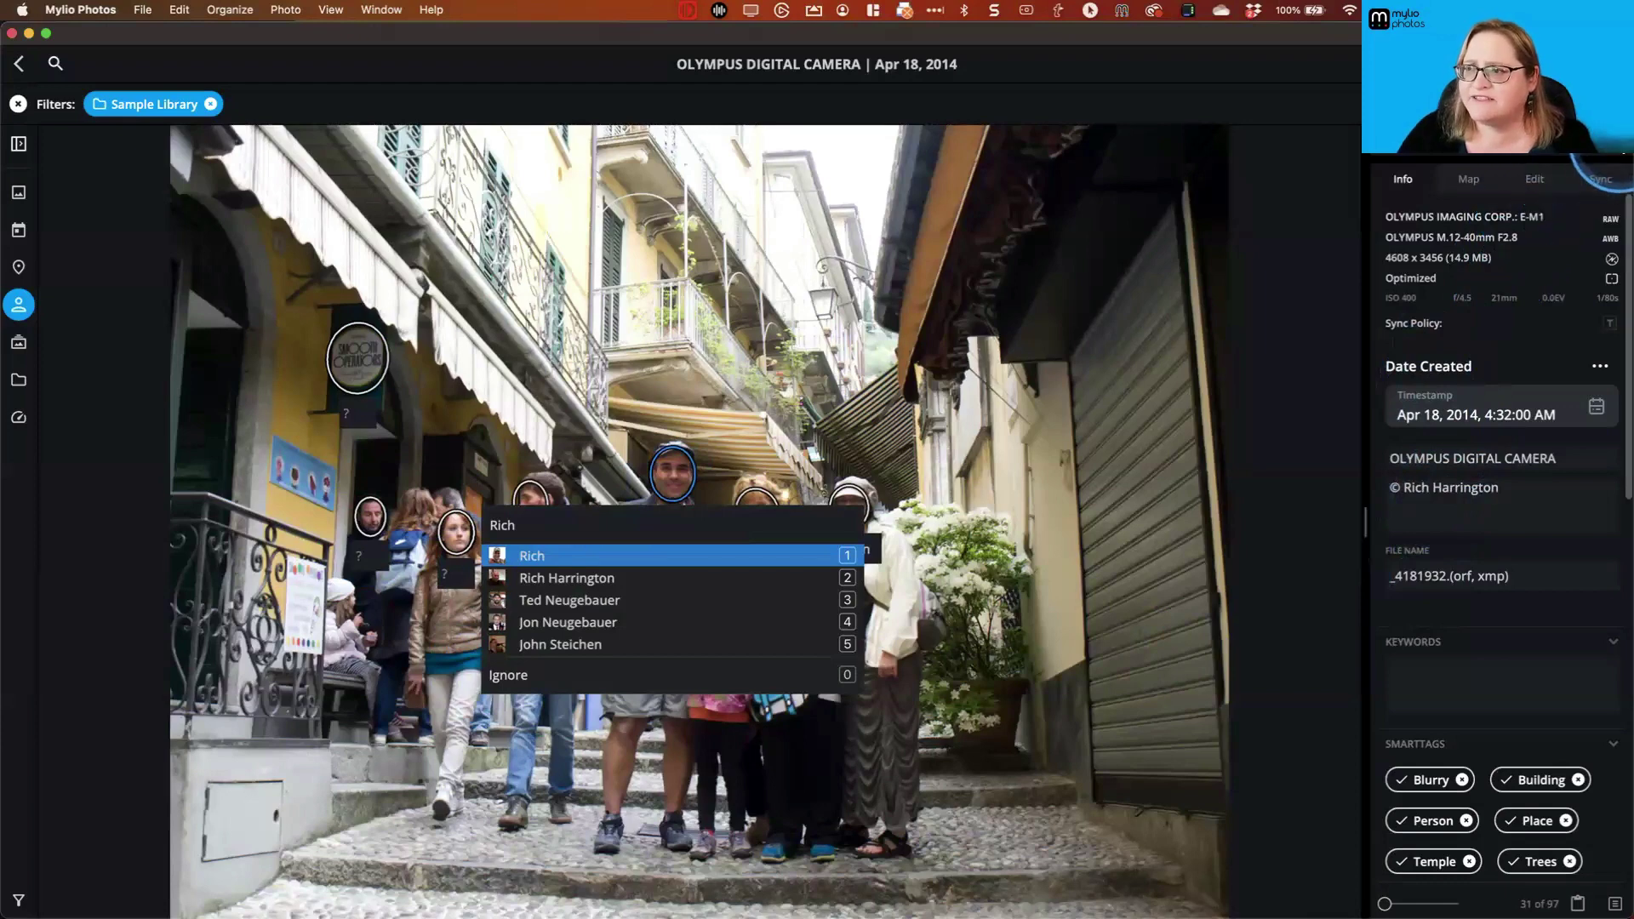
left_click(1600, 177)
left_click(1410, 191)
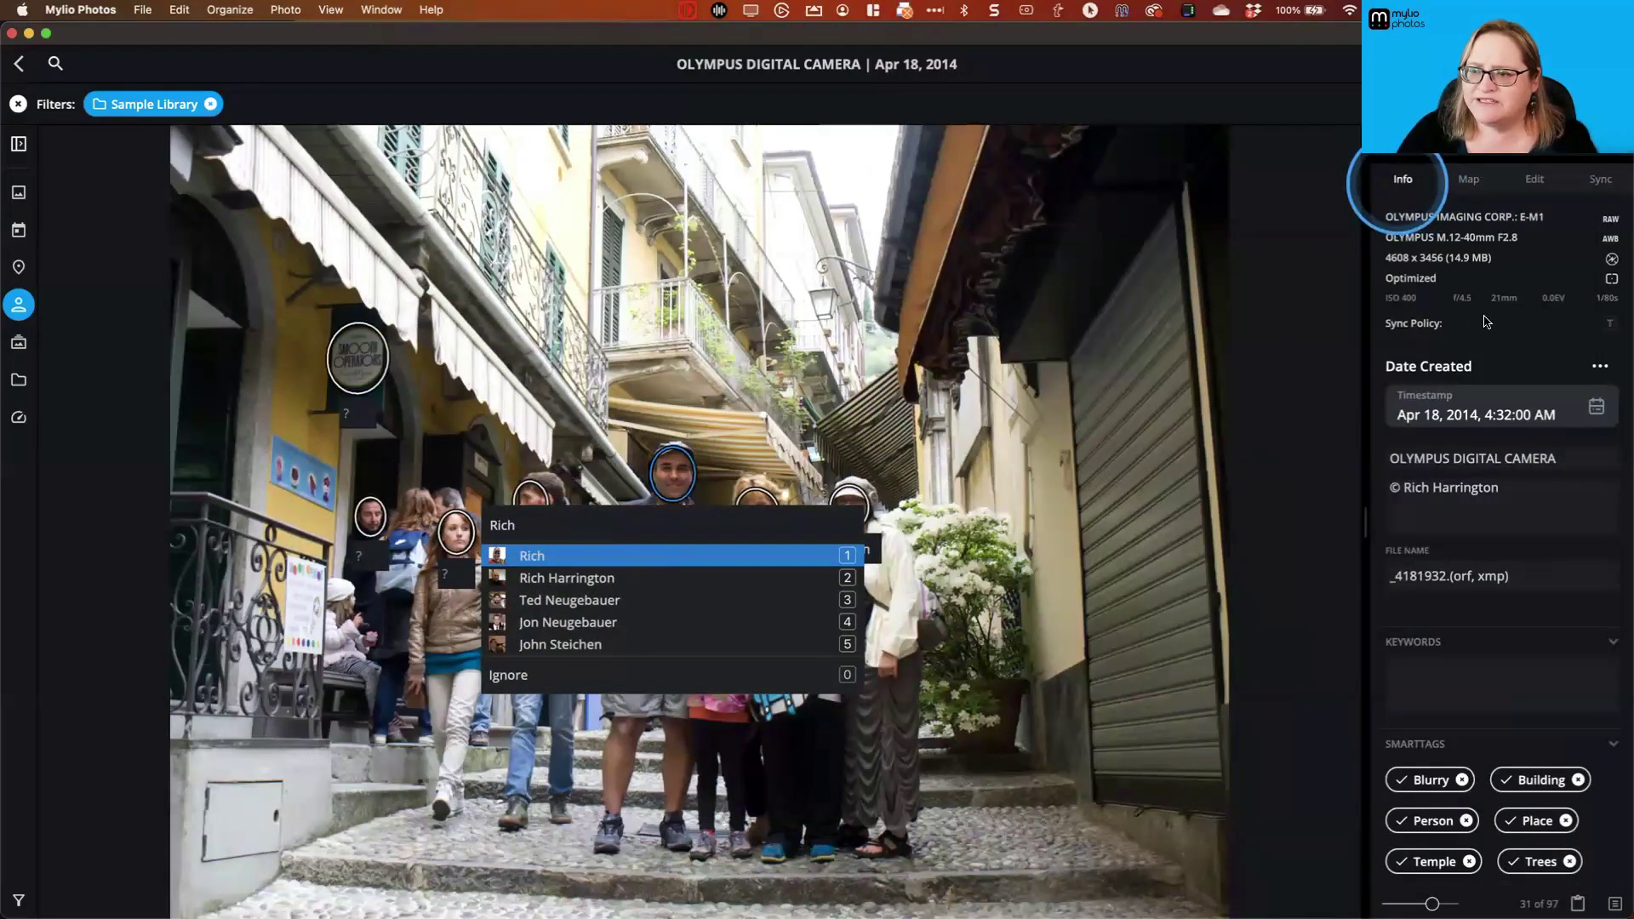
scroll(1499, 448, "down", 1)
scroll(1499, 449, "down", 10)
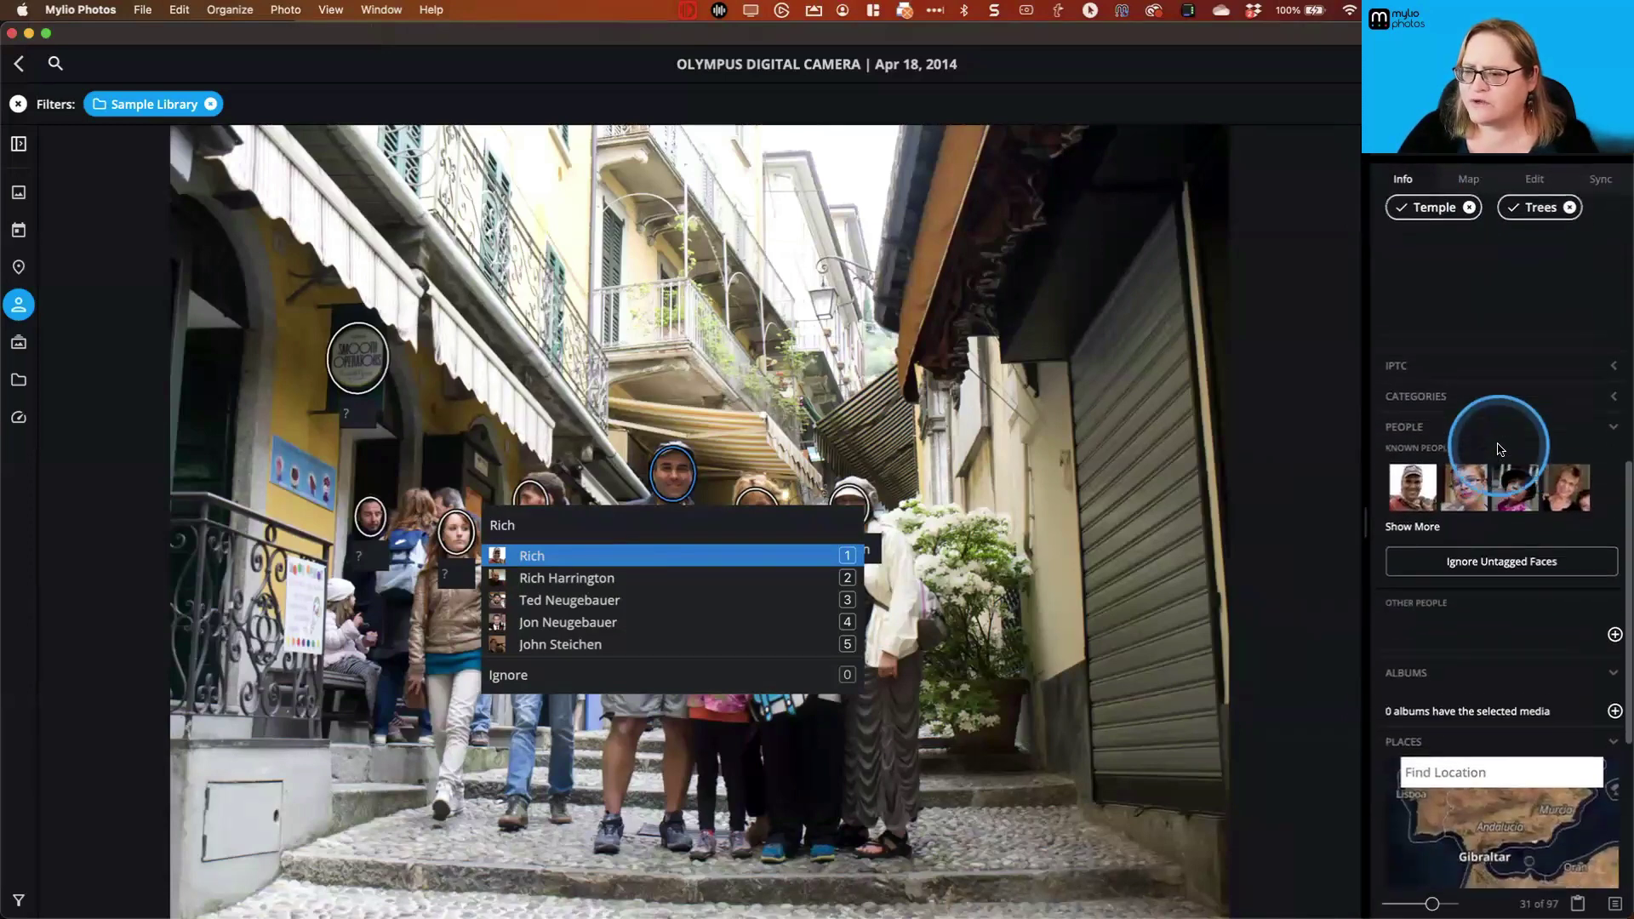
left_click(1481, 576)
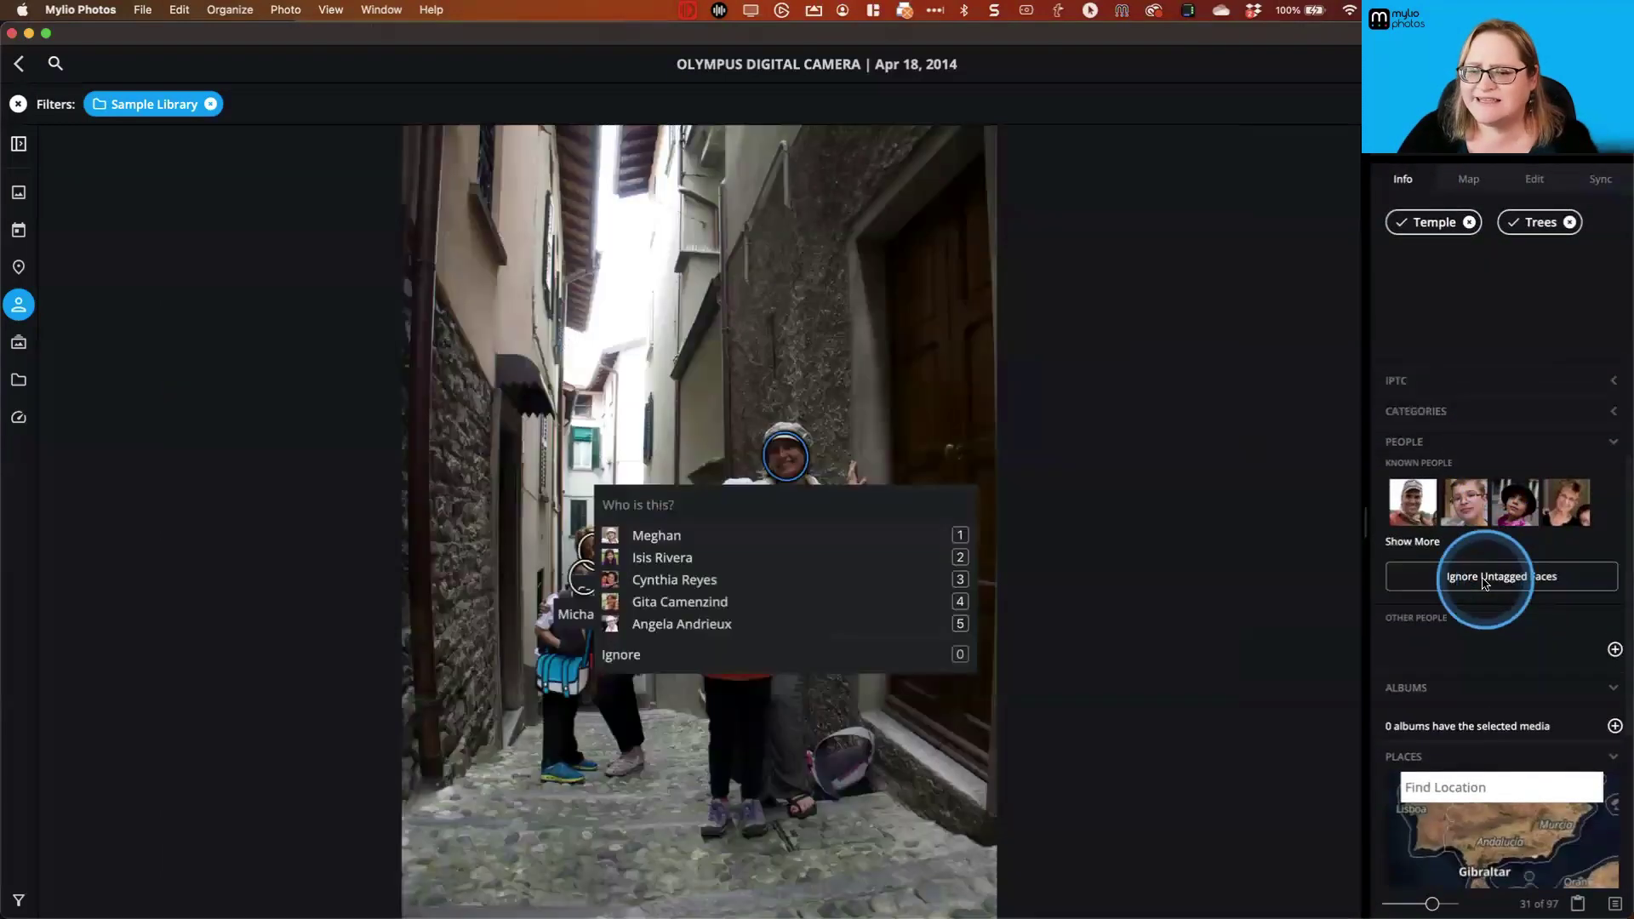
key("Left")
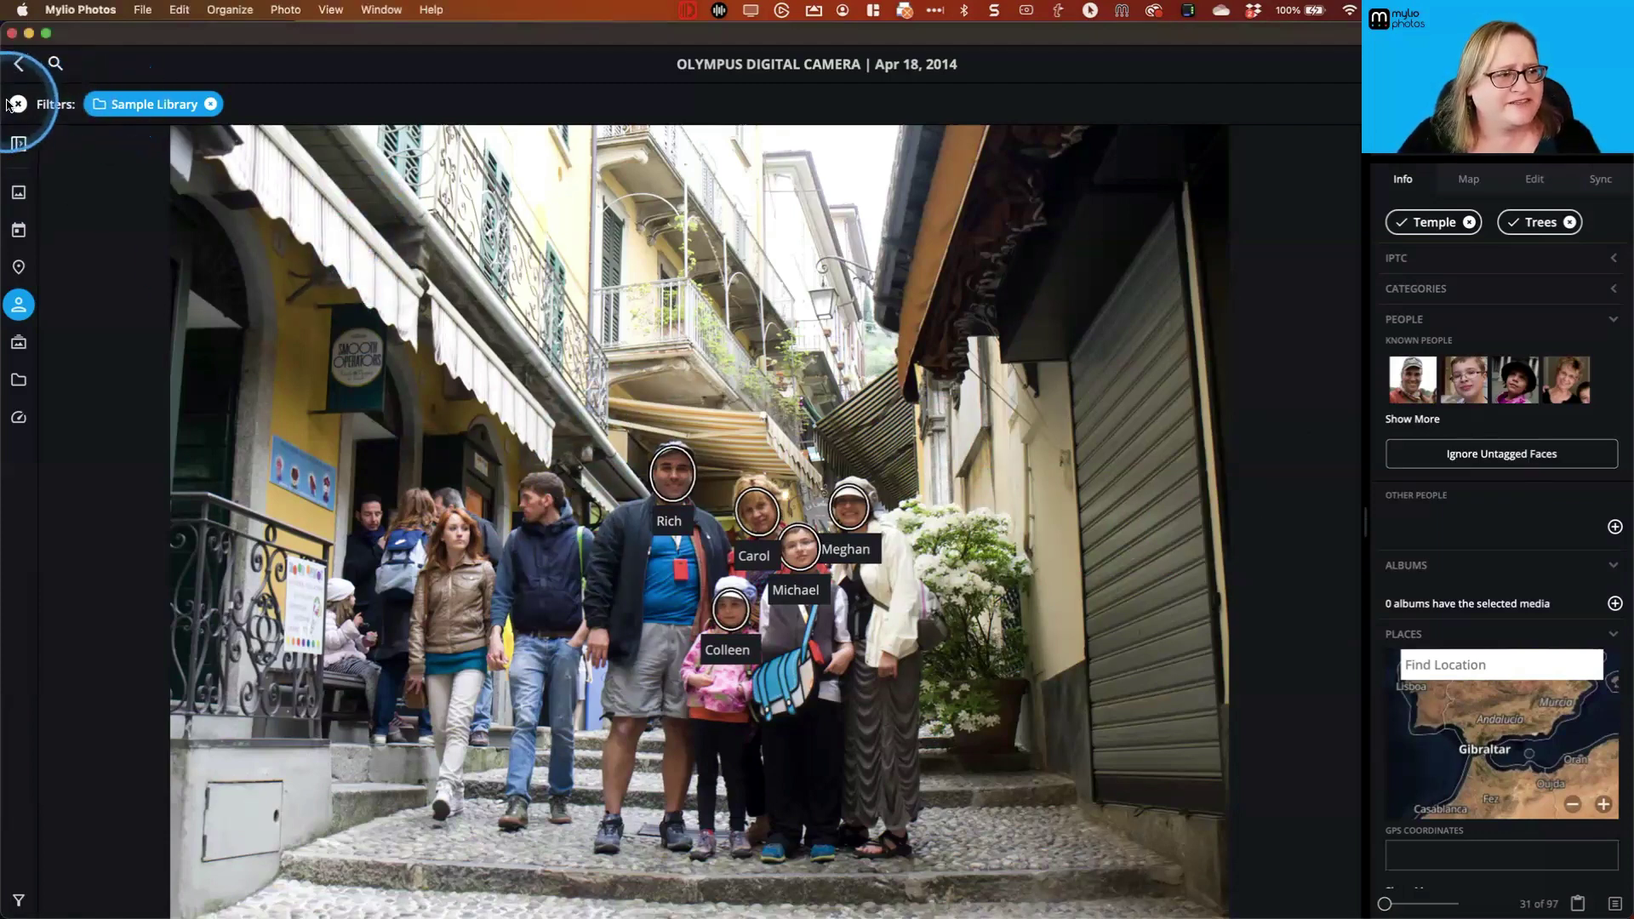
- Clear the Sample Library filter, show all photos and open the fireplace cat photo IMG_1788.heic full size
left_click(16, 103)
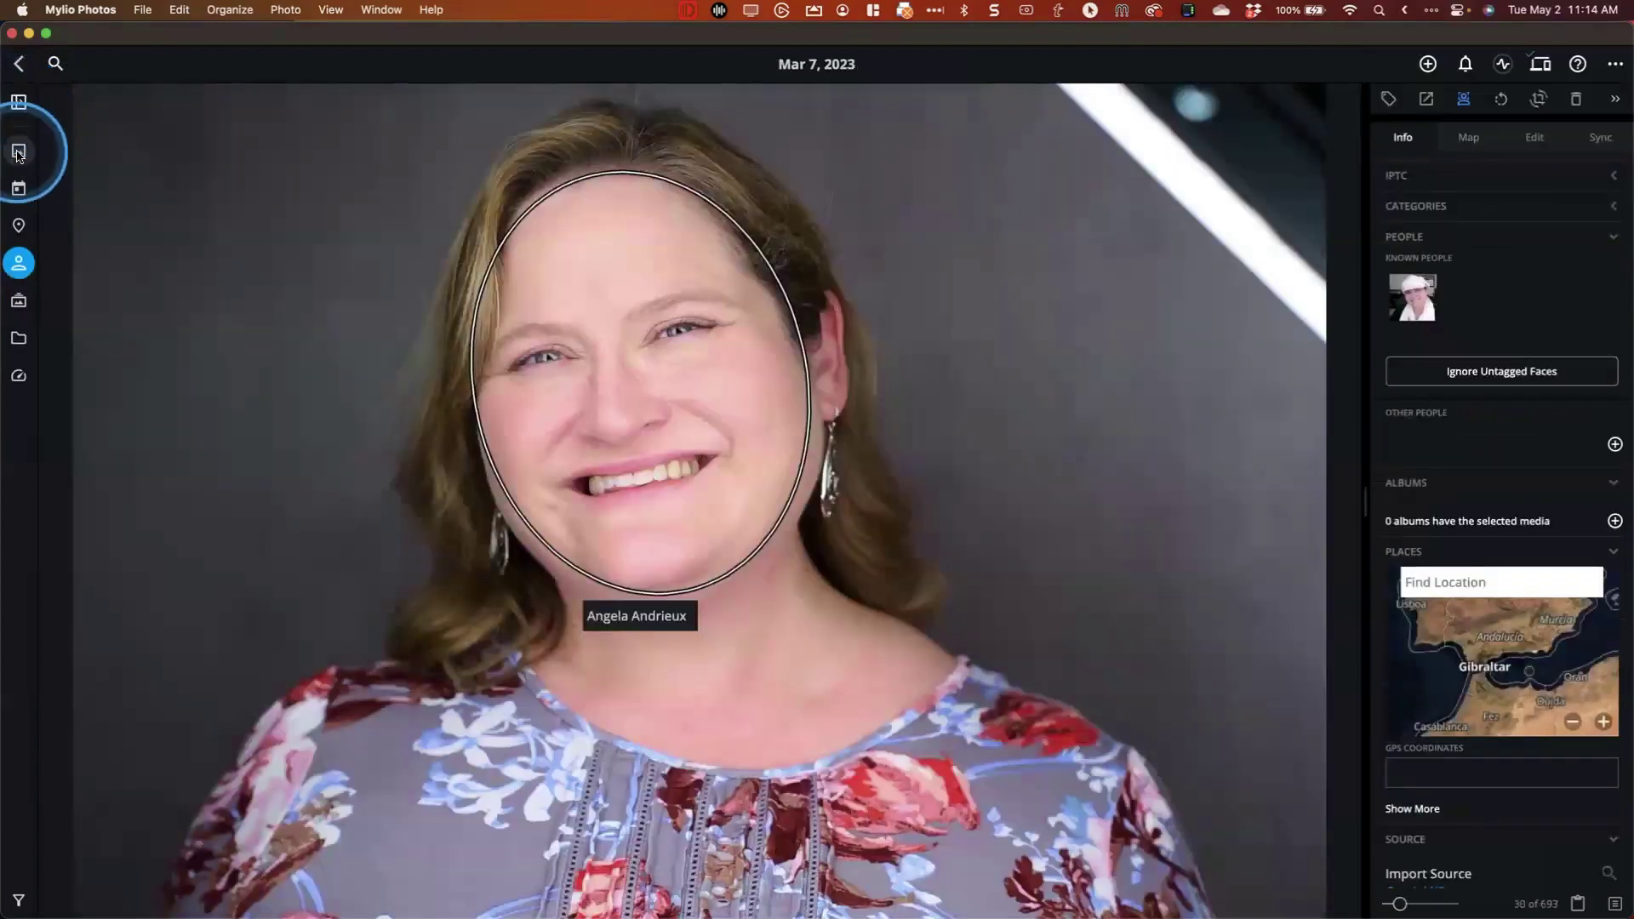
left_click(18, 152)
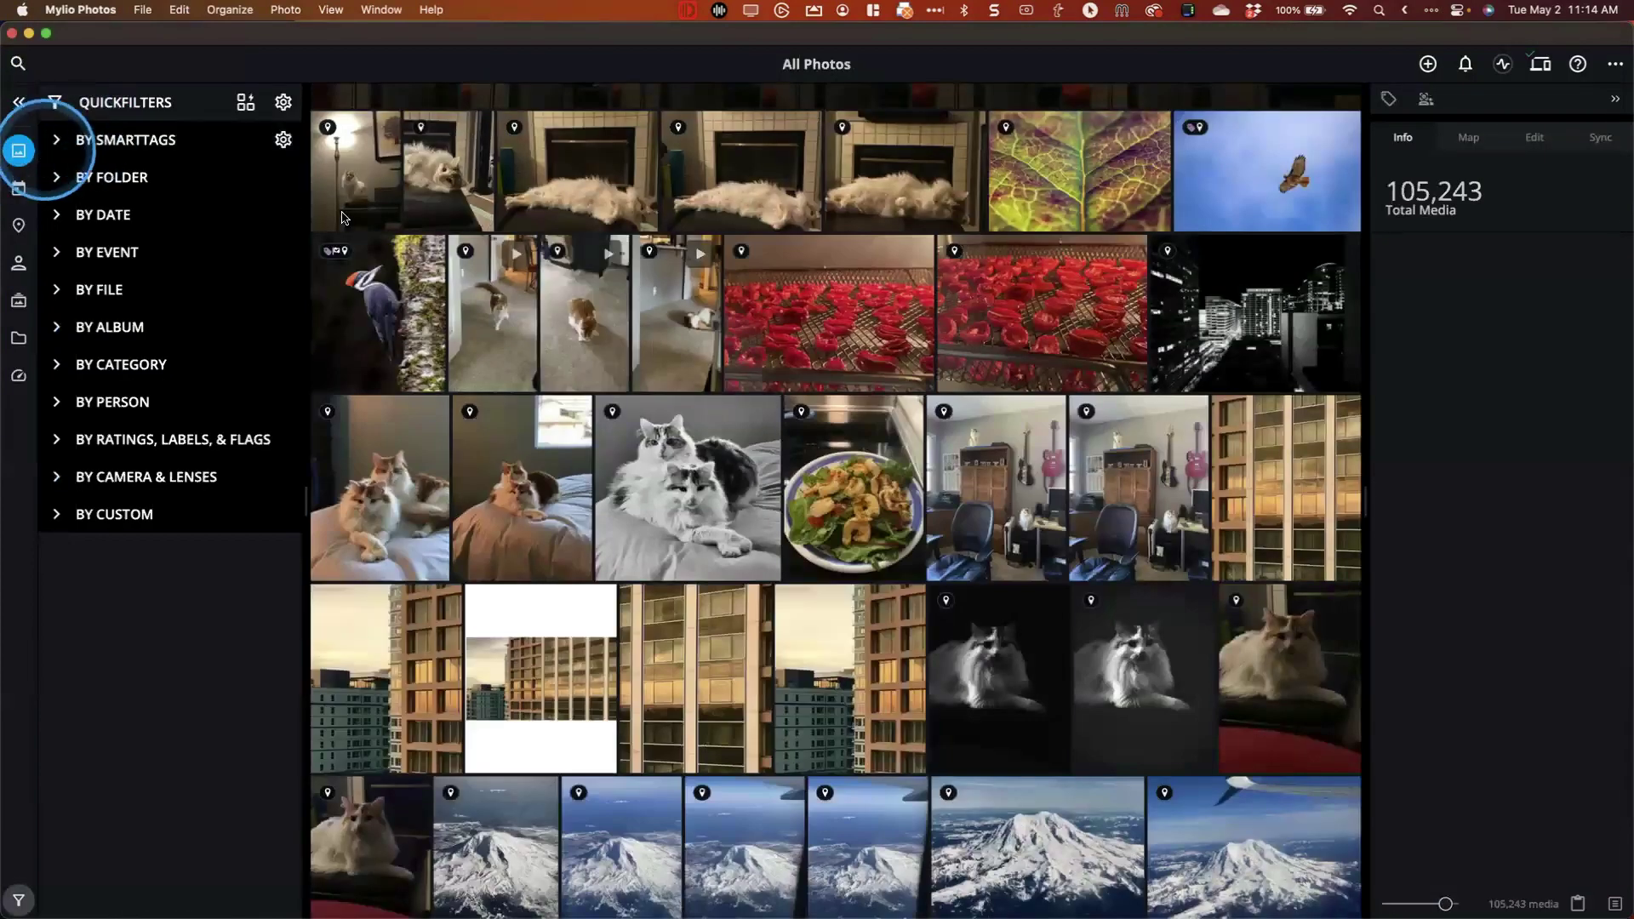
double_click(944, 185)
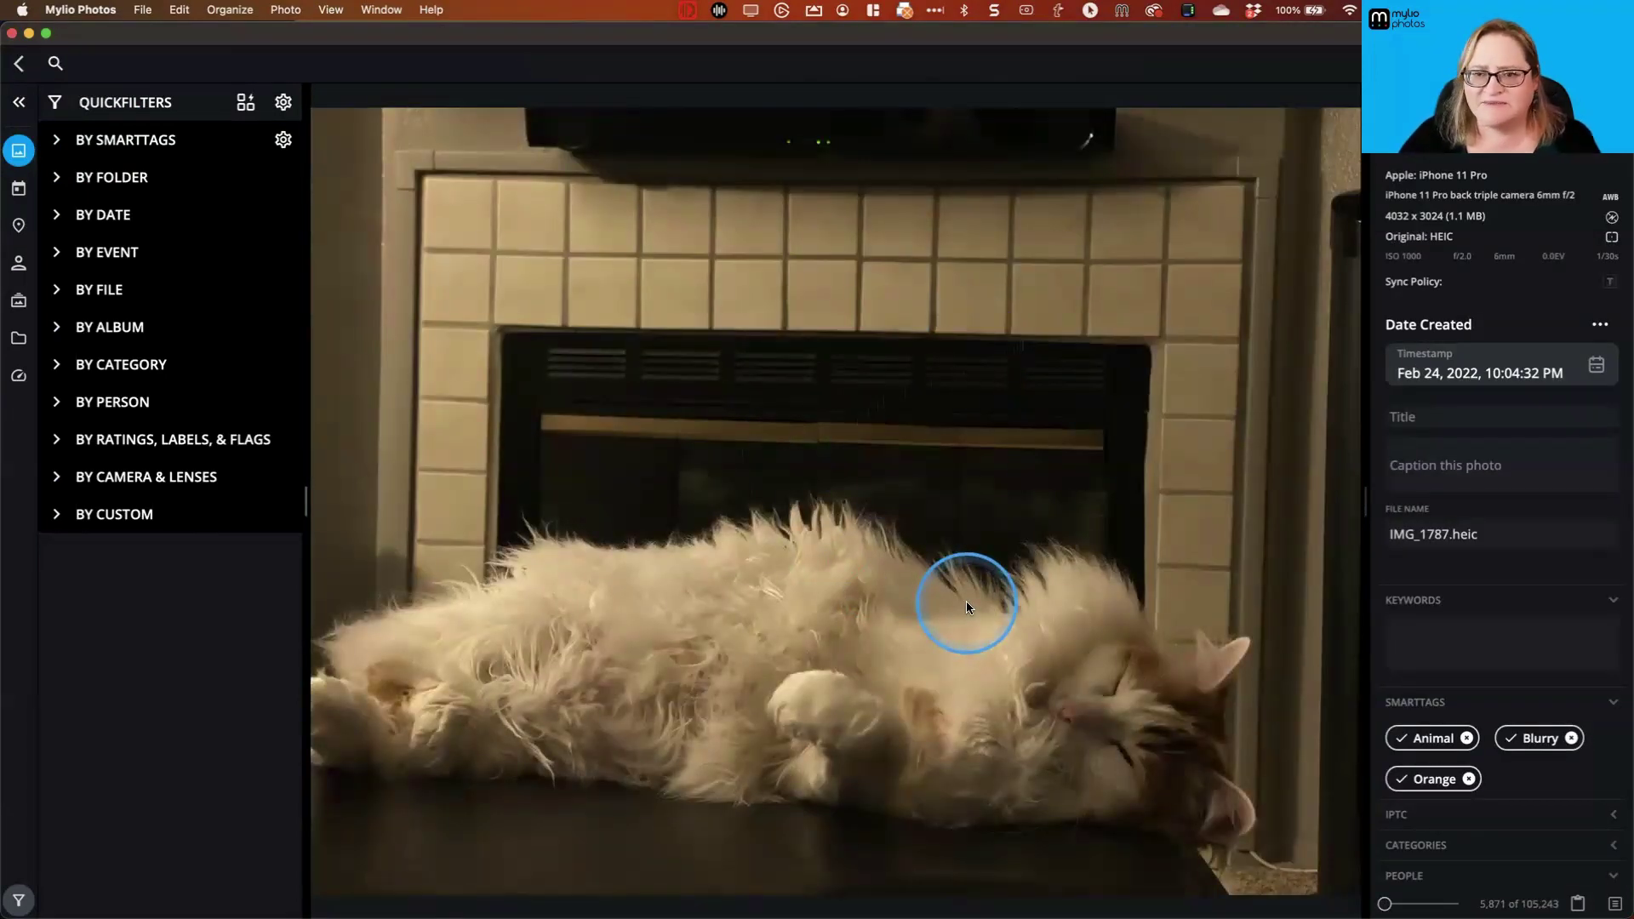
key("Left")
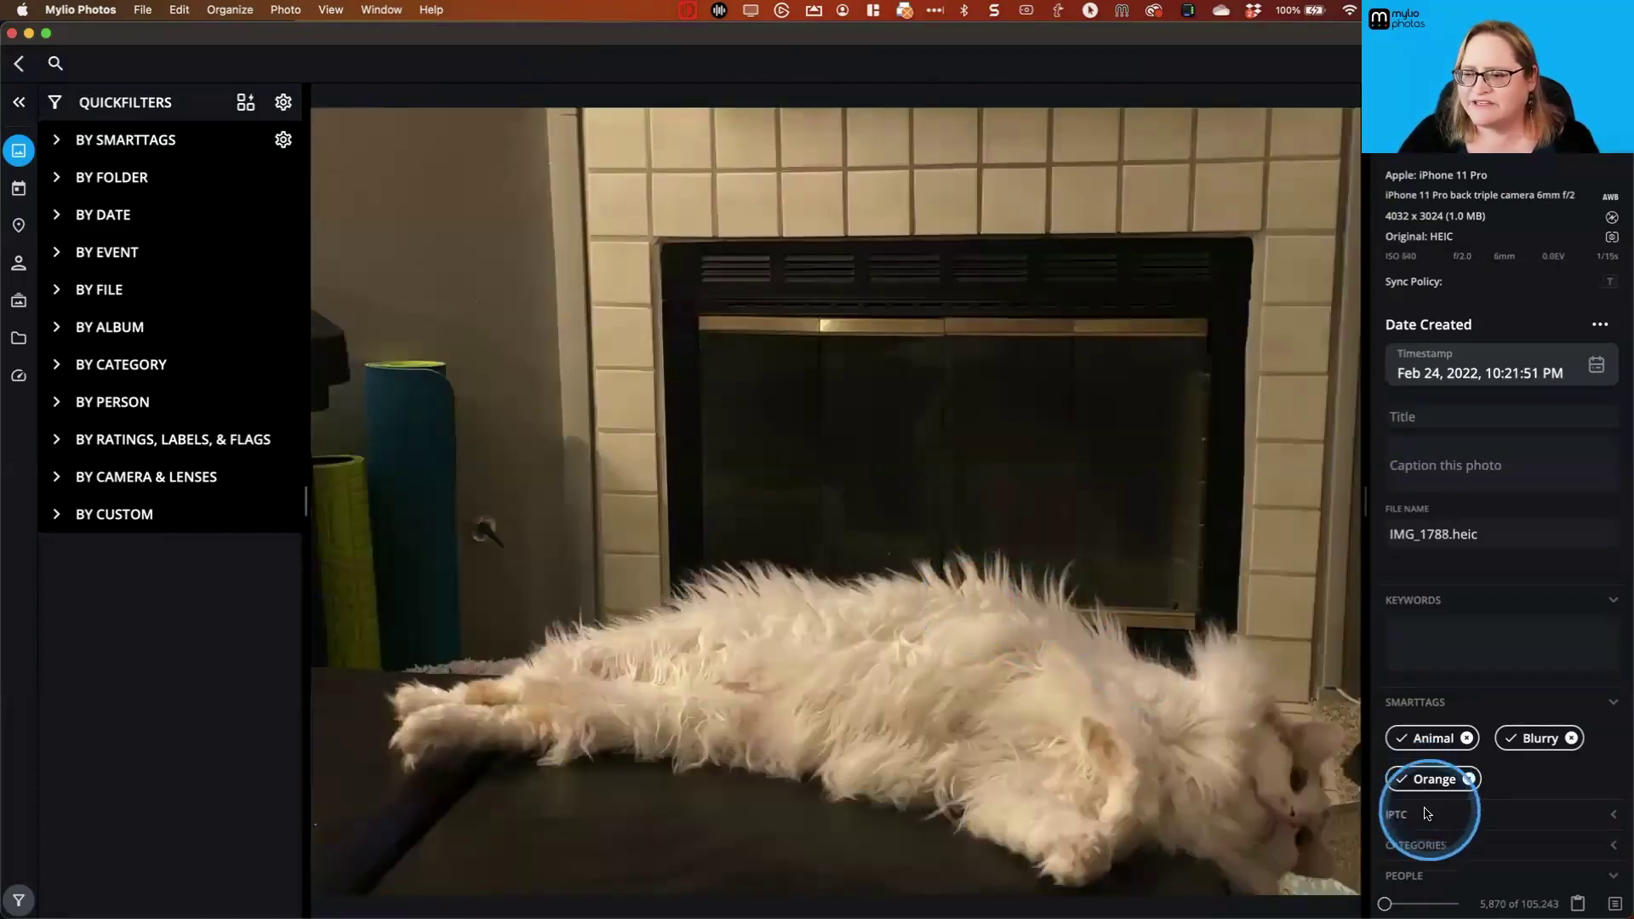
- Add a face box on the cat's face in IMG_1788.heic and tag it with the cat's existing name
scroll(1479, 662, "down", 5)
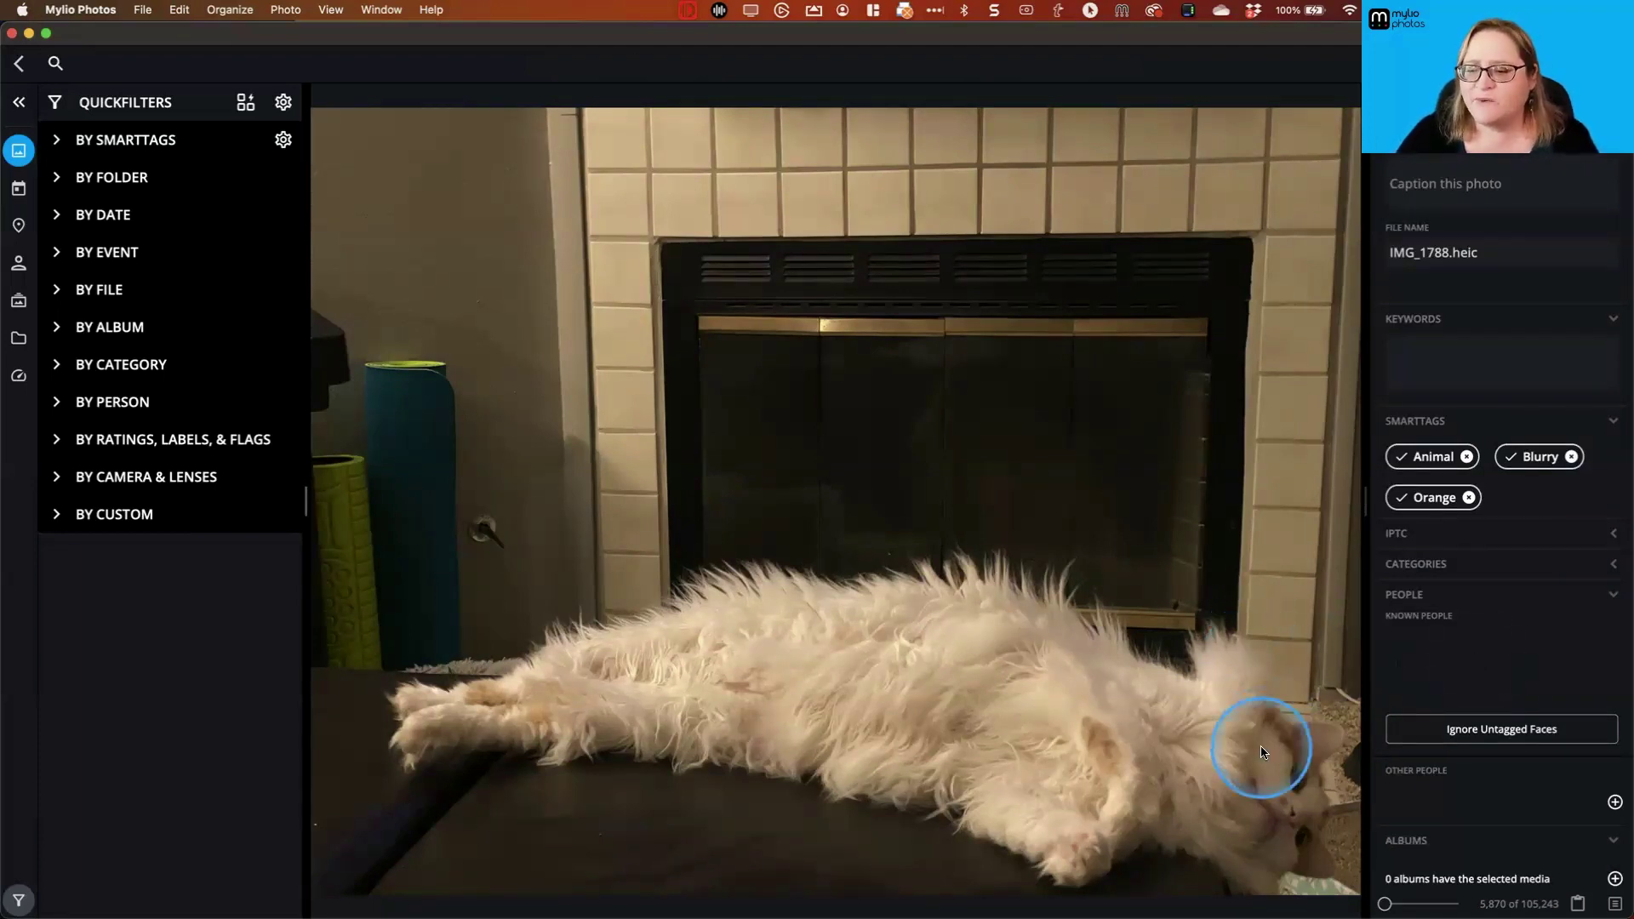
left_click(1251, 794)
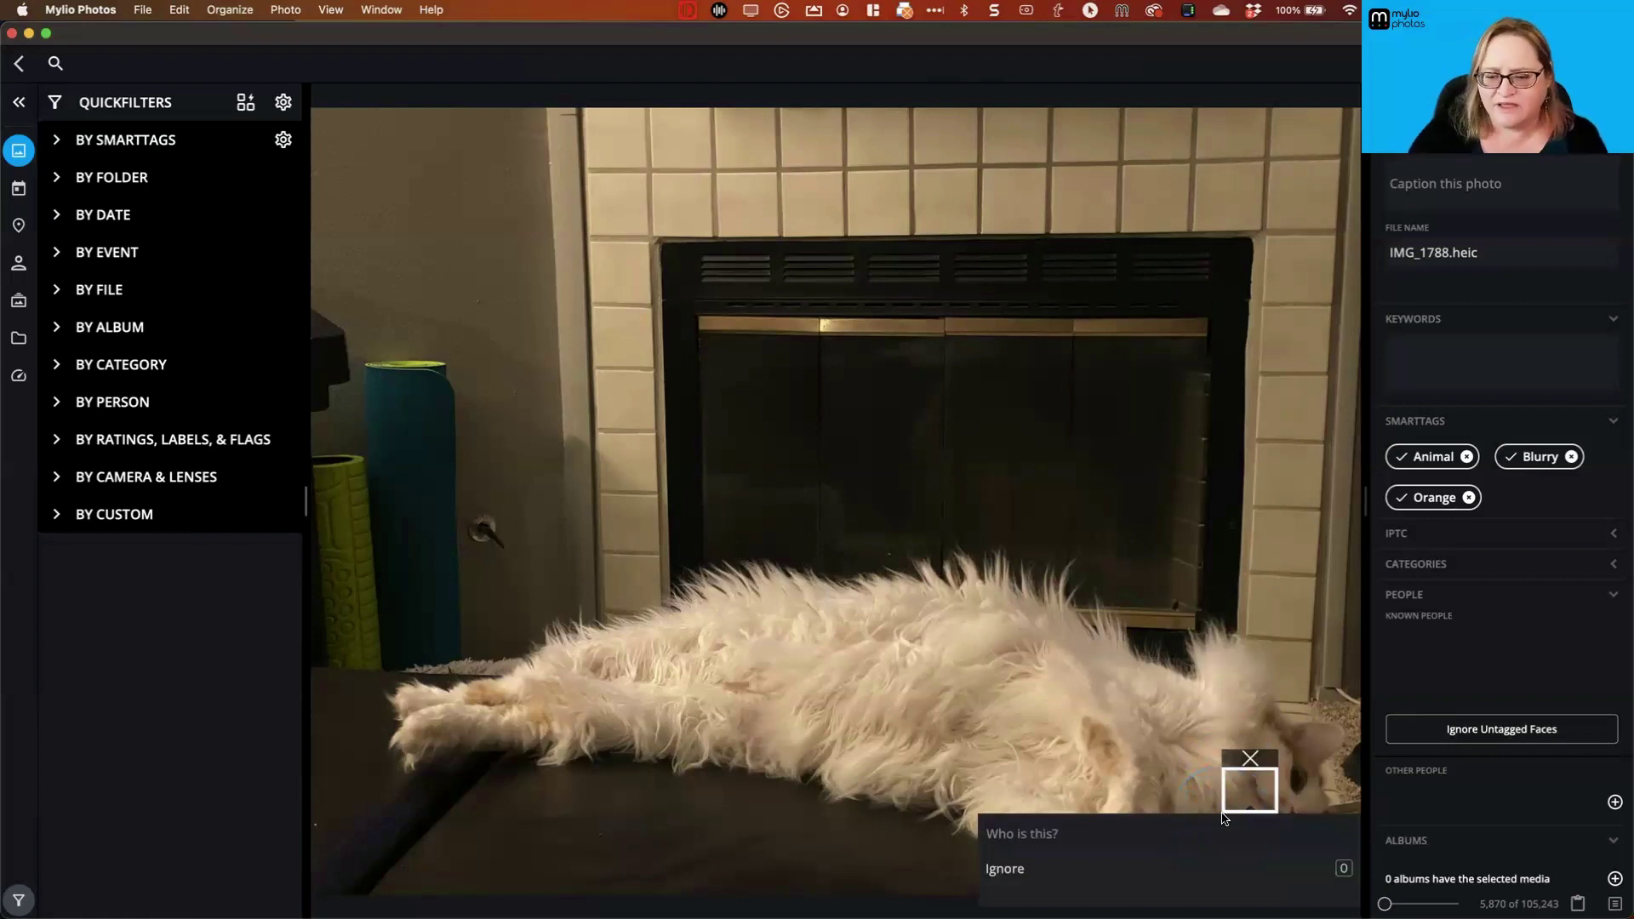
left_click(1205, 840)
type("gel")
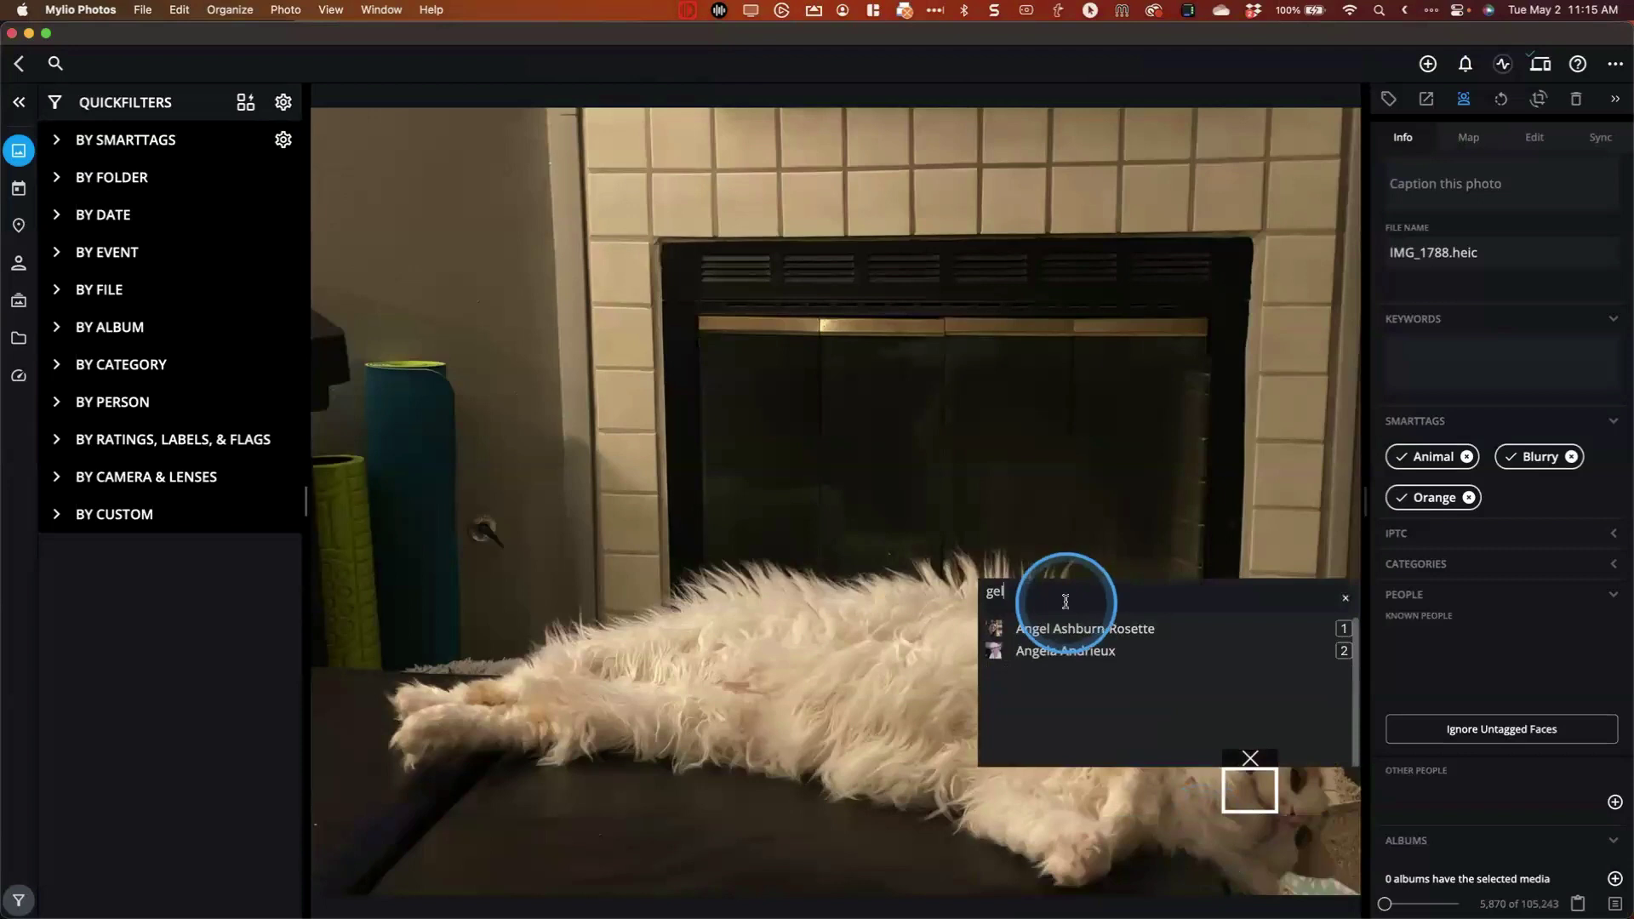
key("BackSpace")
key("BackSpace")
type("len")
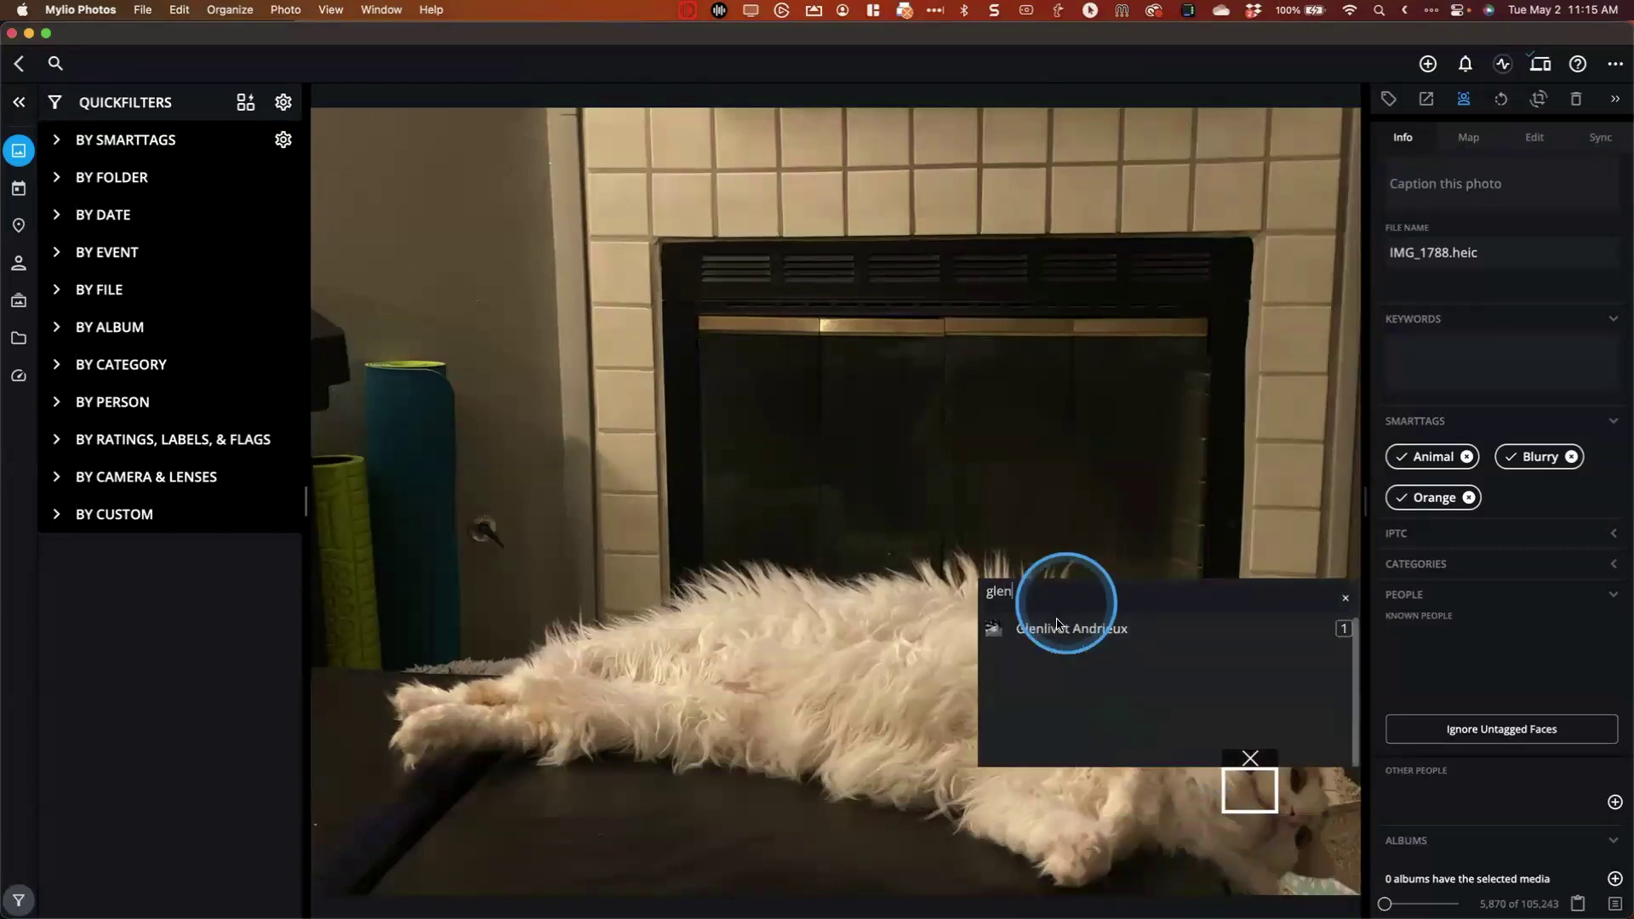
left_click(1056, 626)
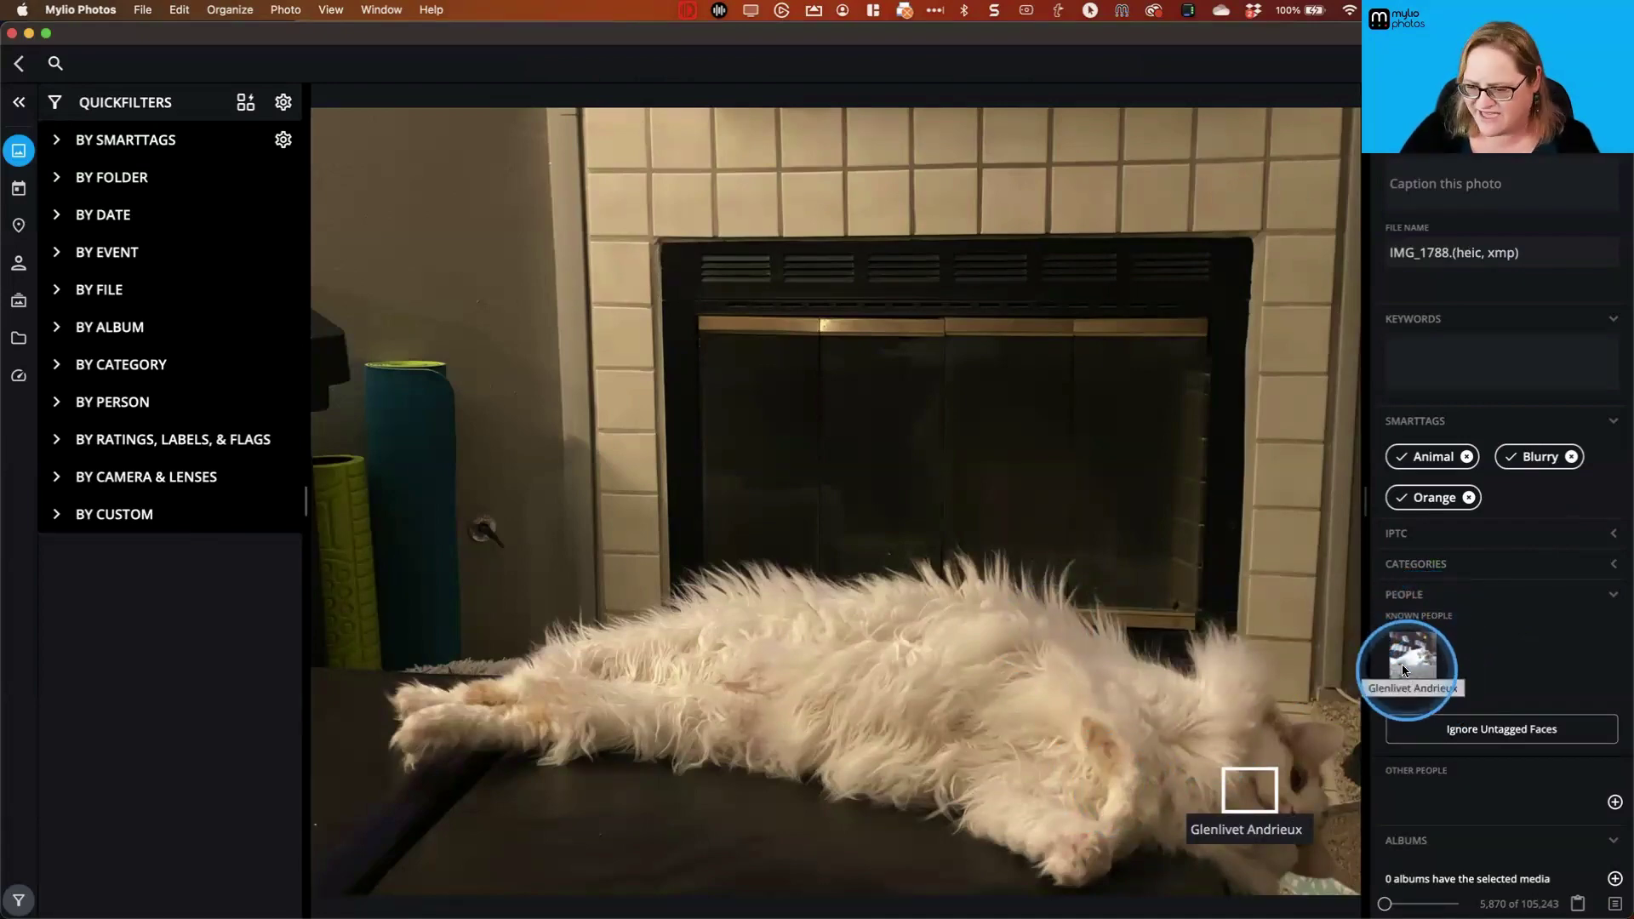
- Go to the cat photo IMG_1787.heic and add the cat's existing name under Other People without a face box
key("Right")
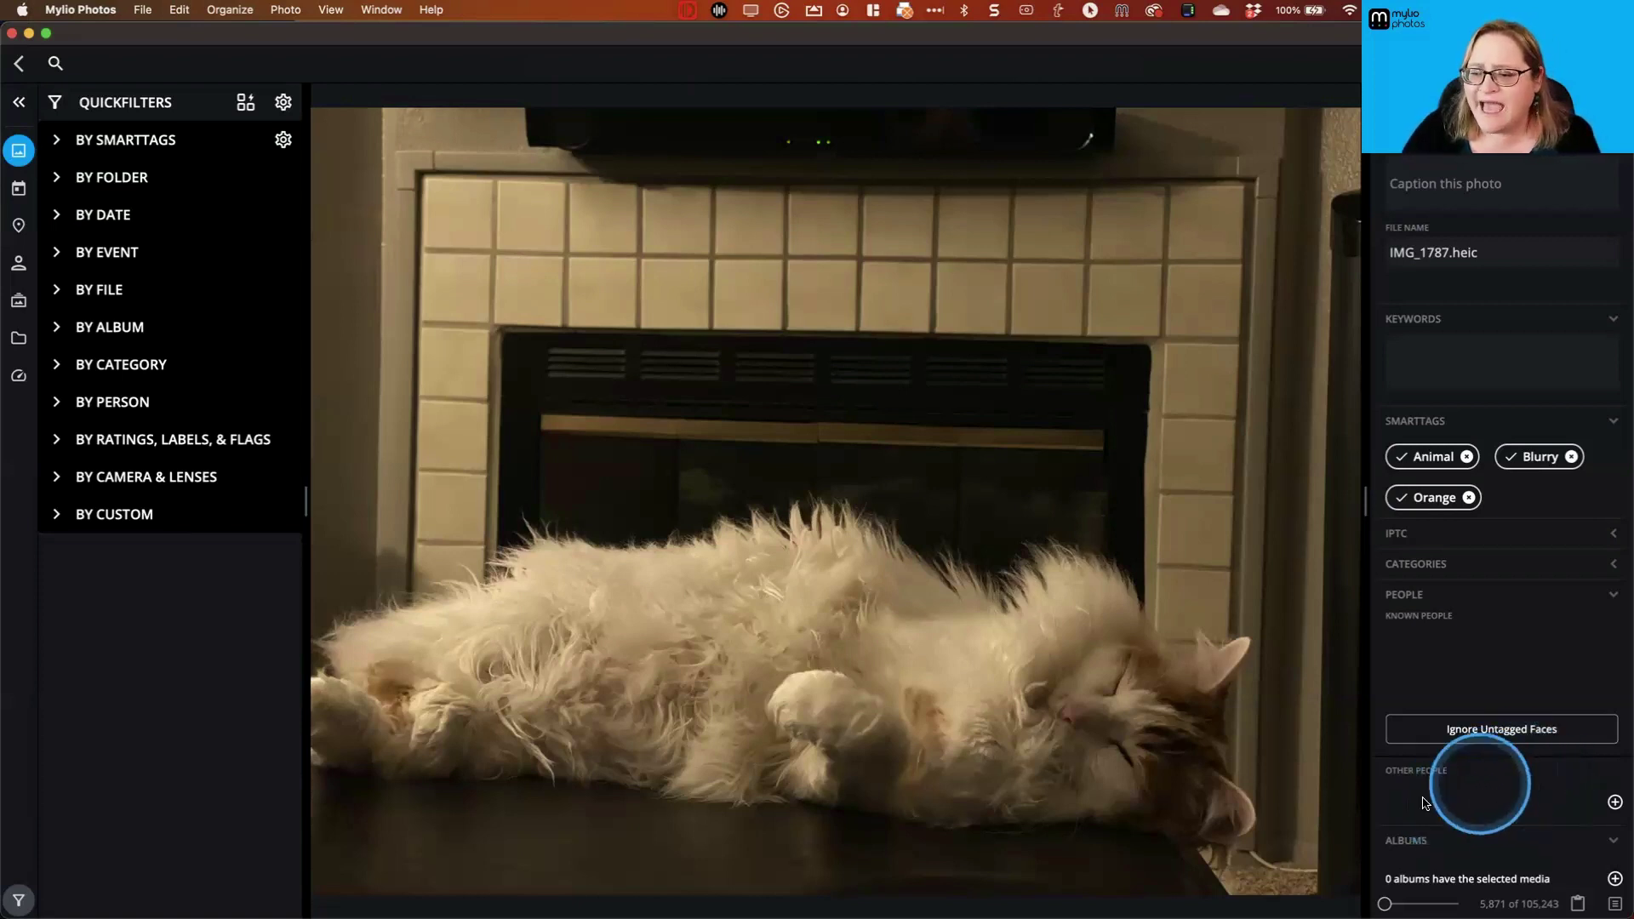
left_click(1614, 802)
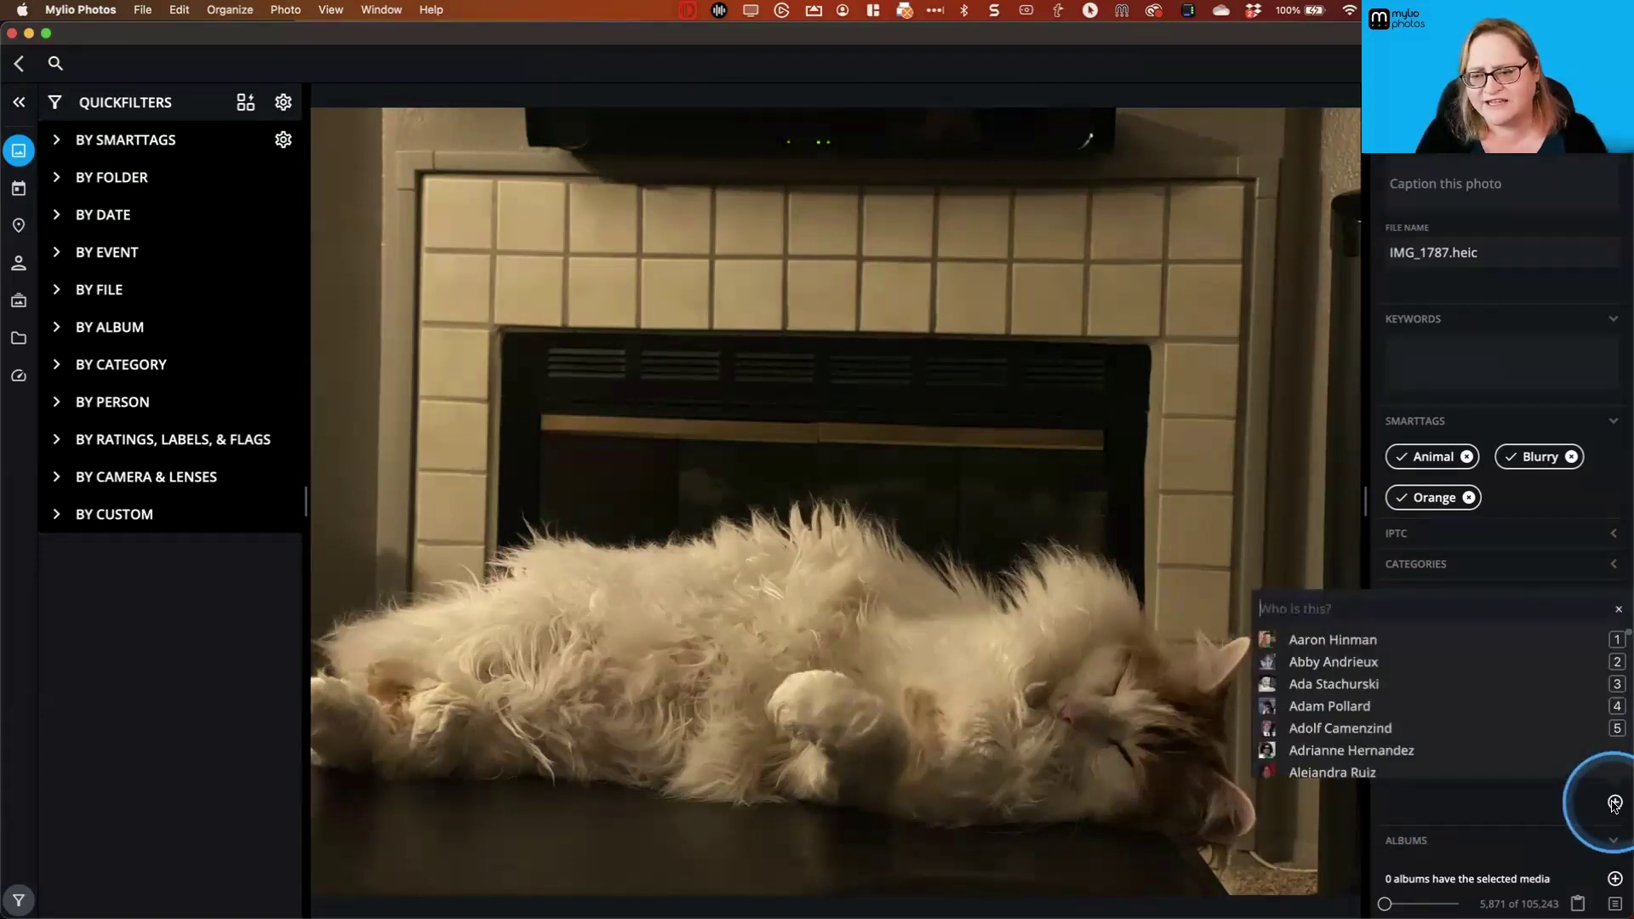
type("glen")
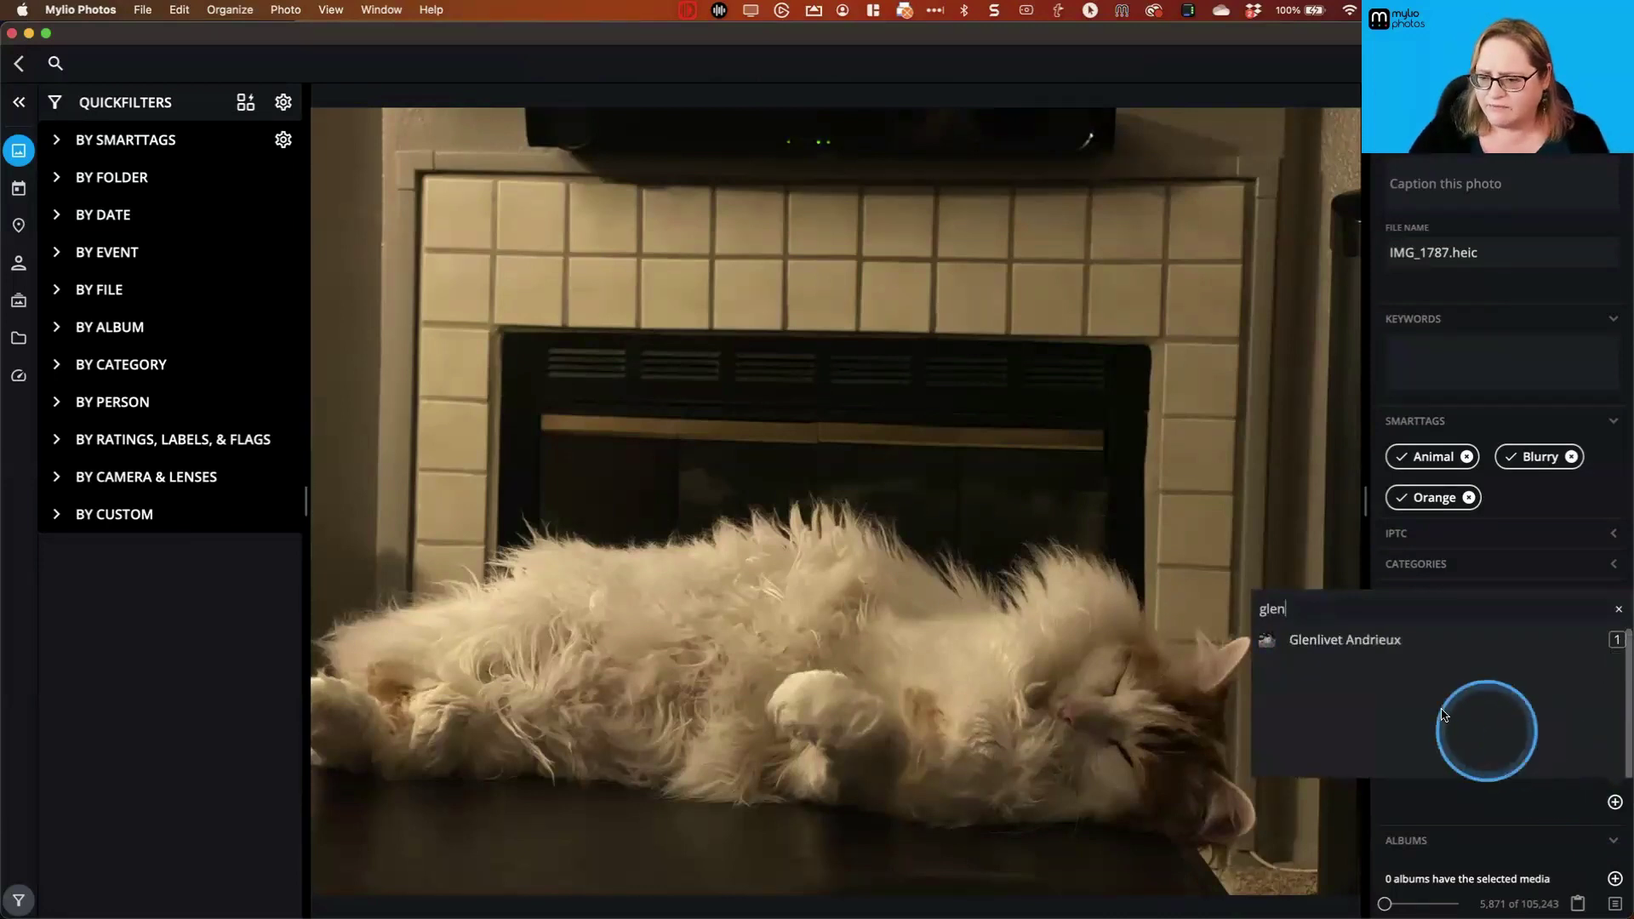
left_click(1366, 642)
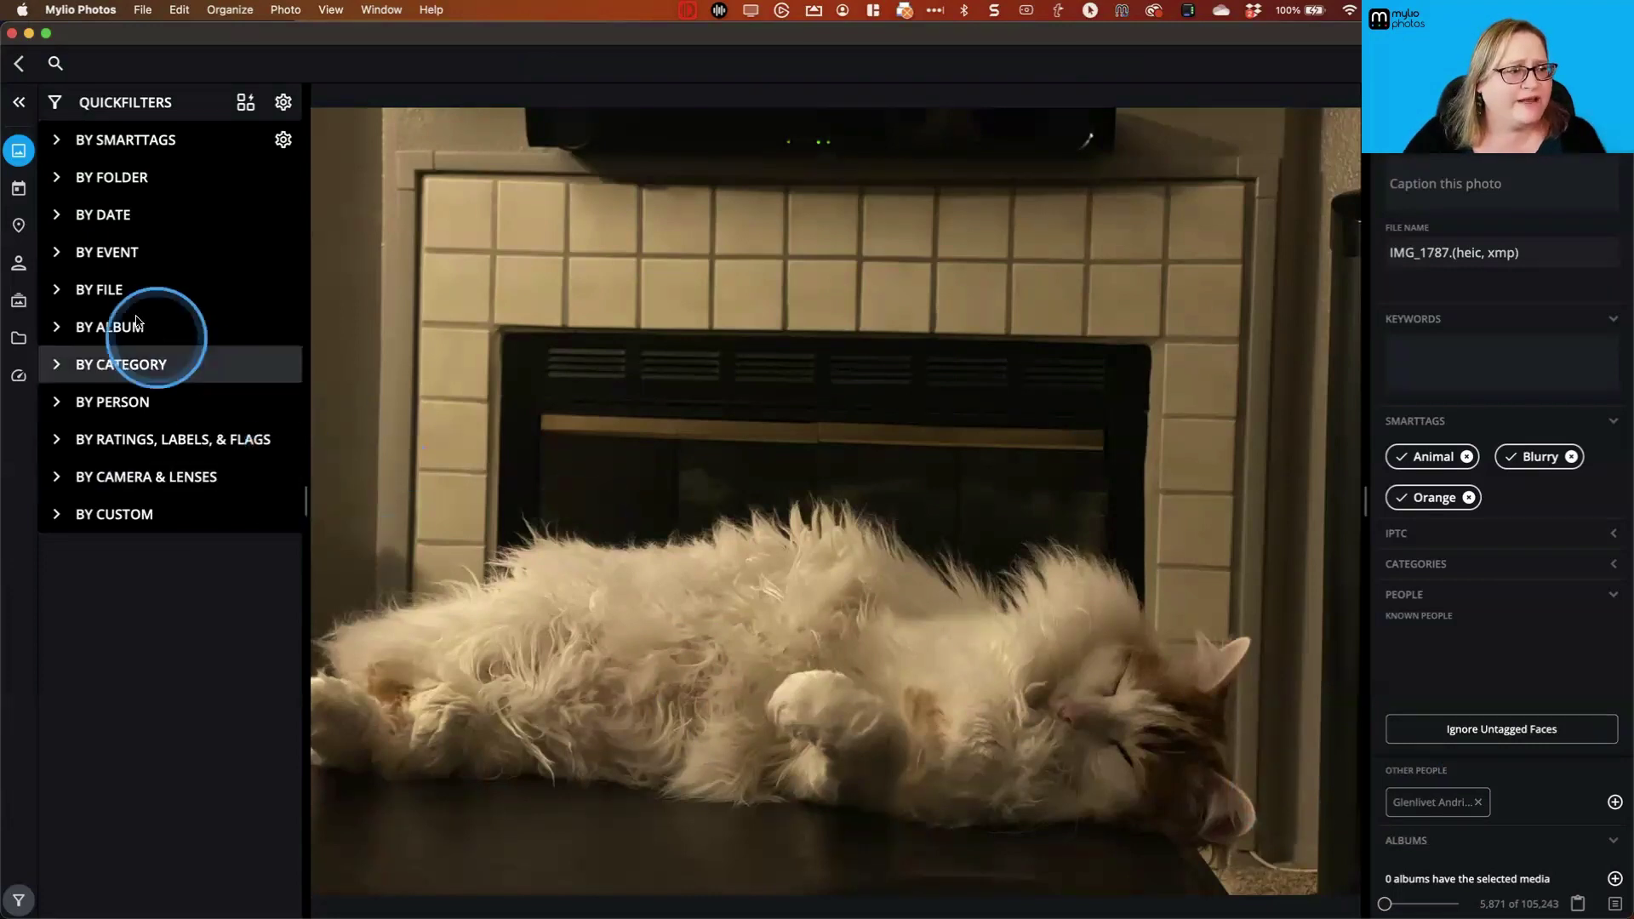
- Open the June 24, 1918 enlistment record from the calendar's 1918 group and inspect its Other People entry
left_click(19, 188)
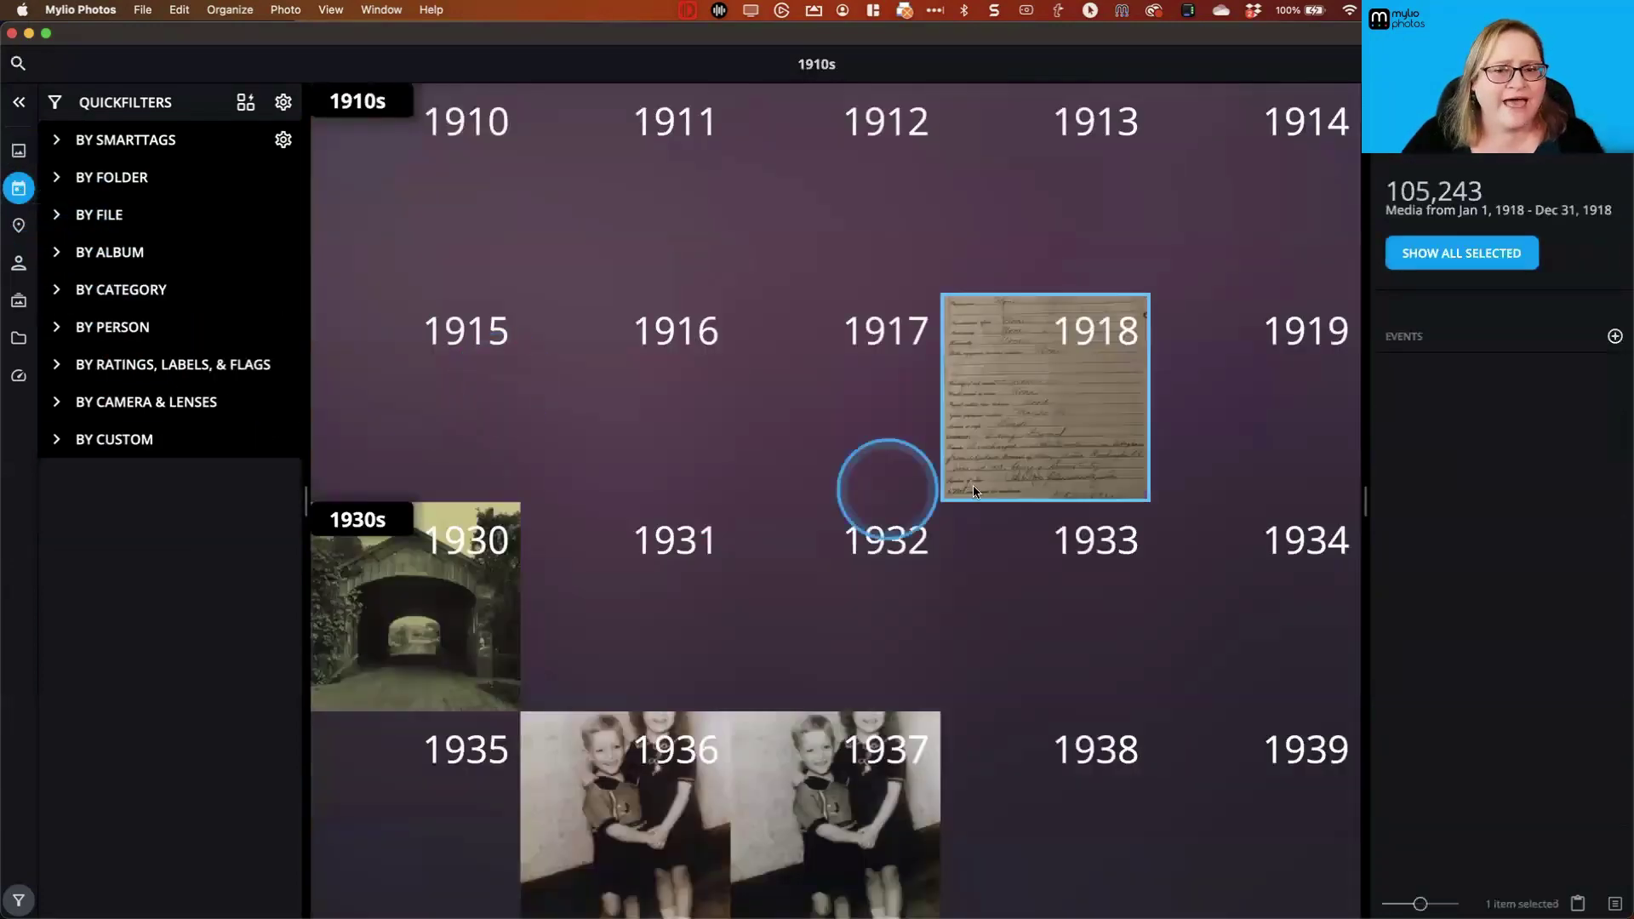
double_click(1023, 395)
double_click(482, 246)
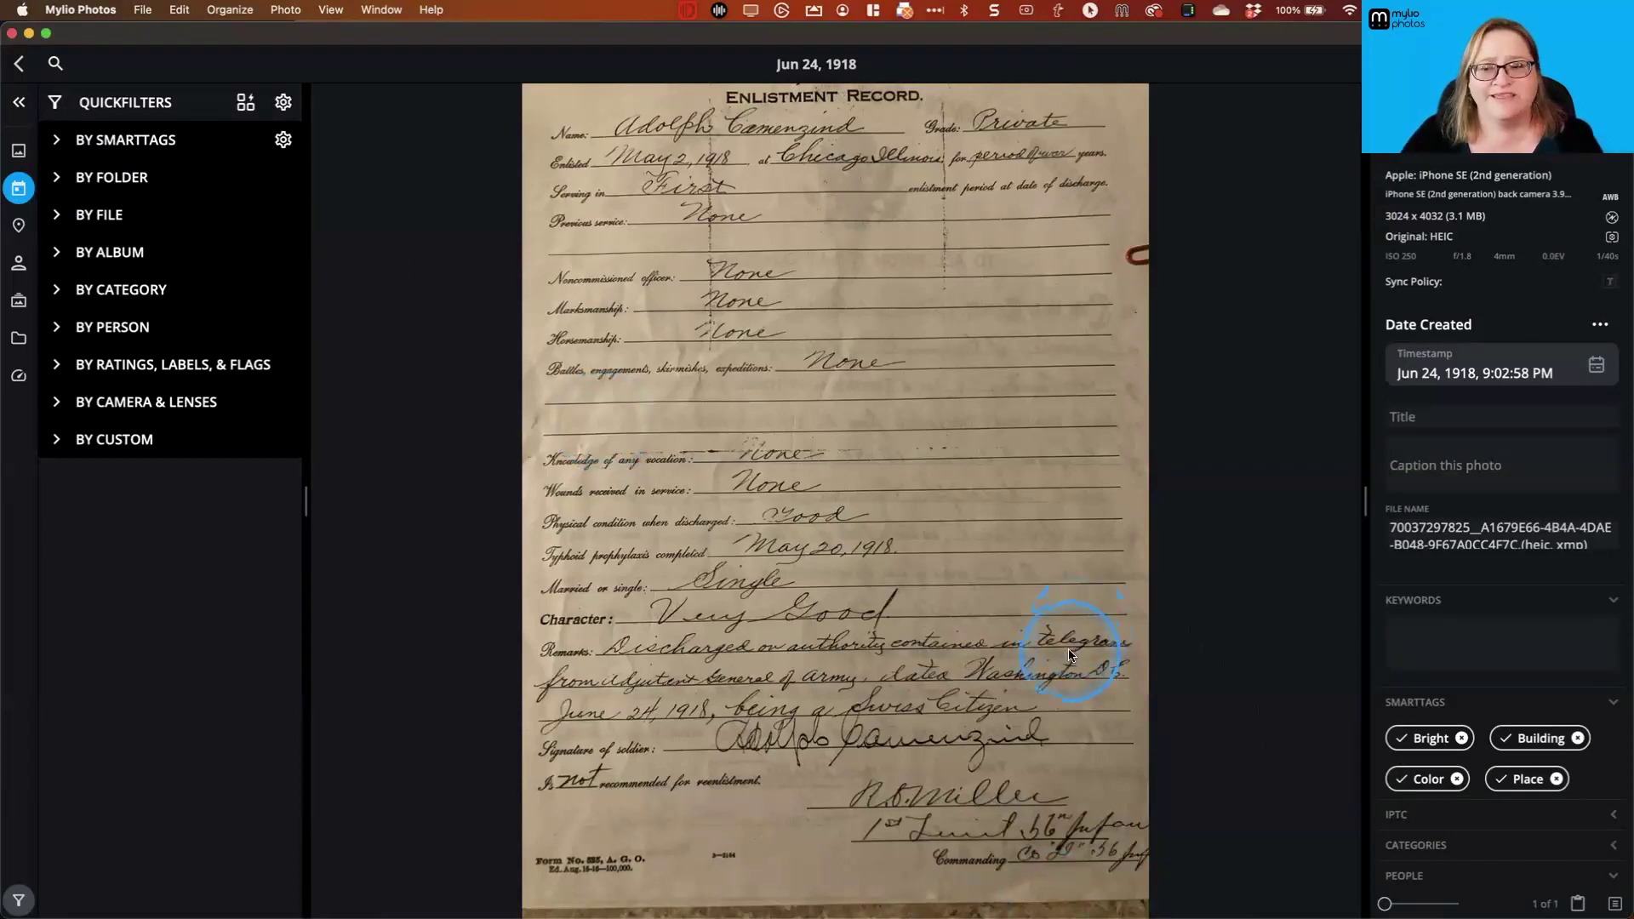
scroll(1472, 658, "down", 5)
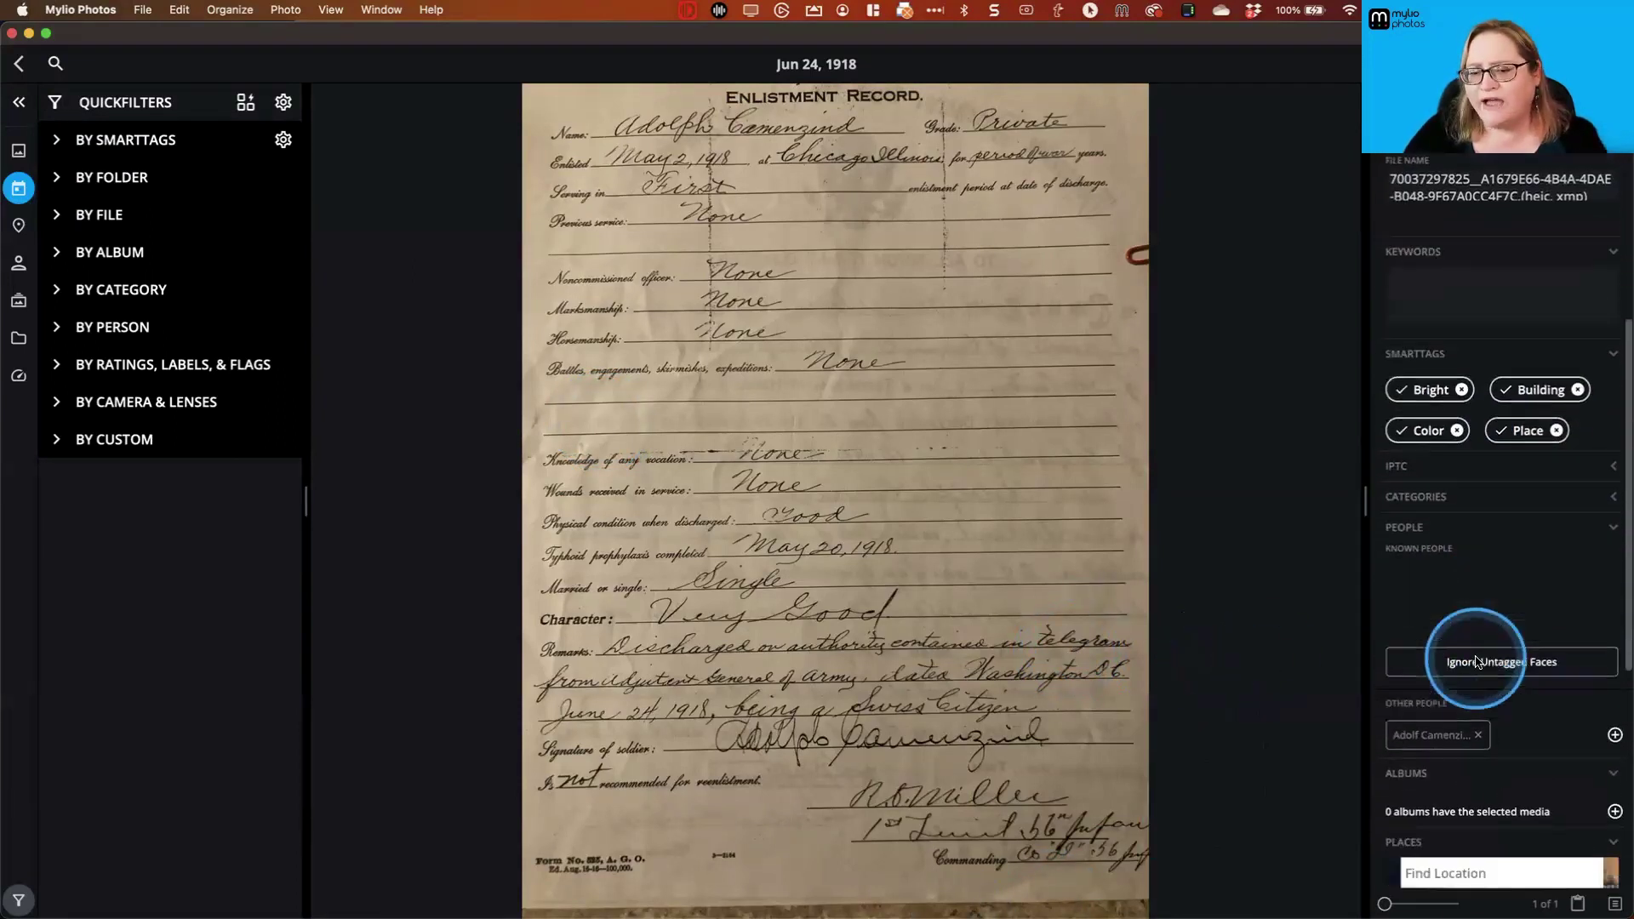
scroll(1481, 655, "down", 2)
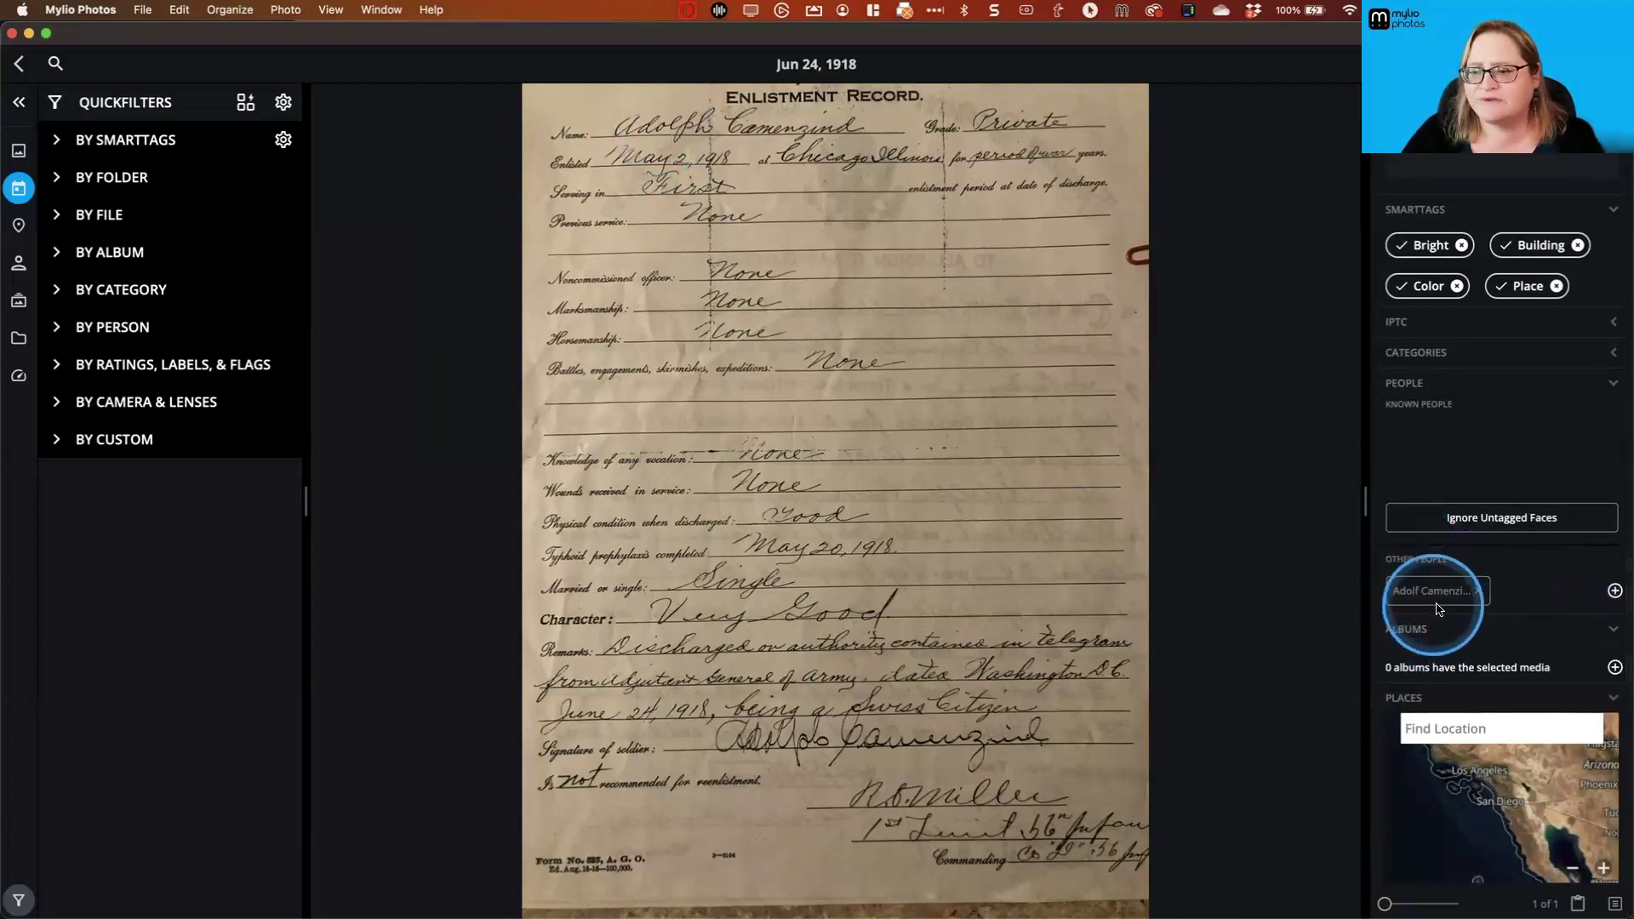
- View all media in the People collection for the person linked to the enlistment record
left_click(19, 265)
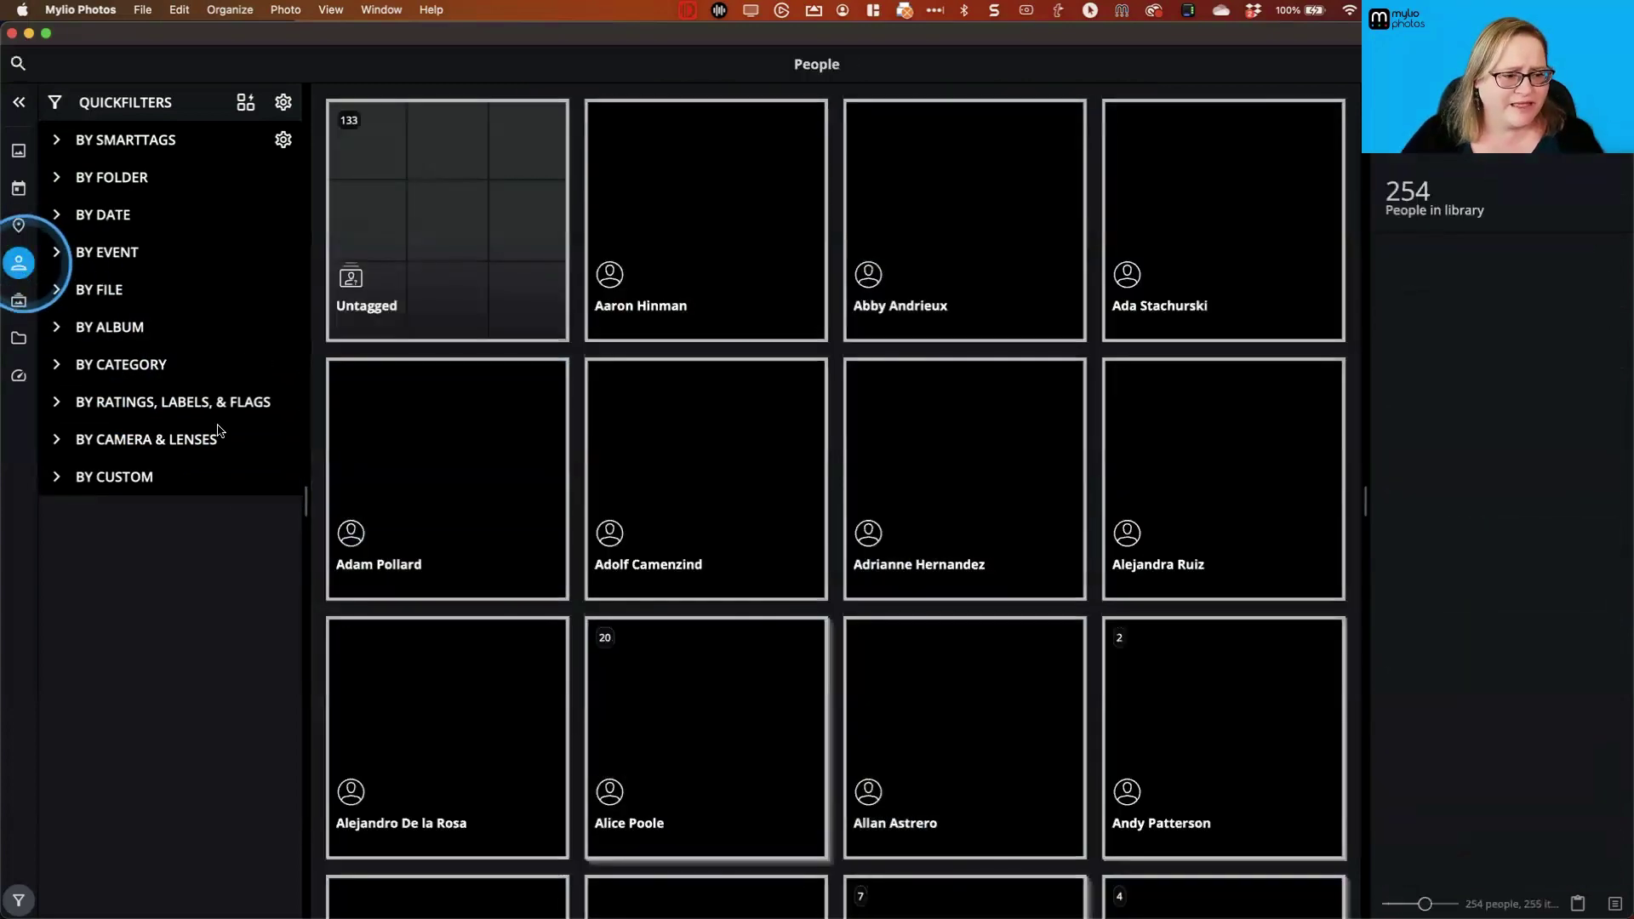
double_click(737, 505)
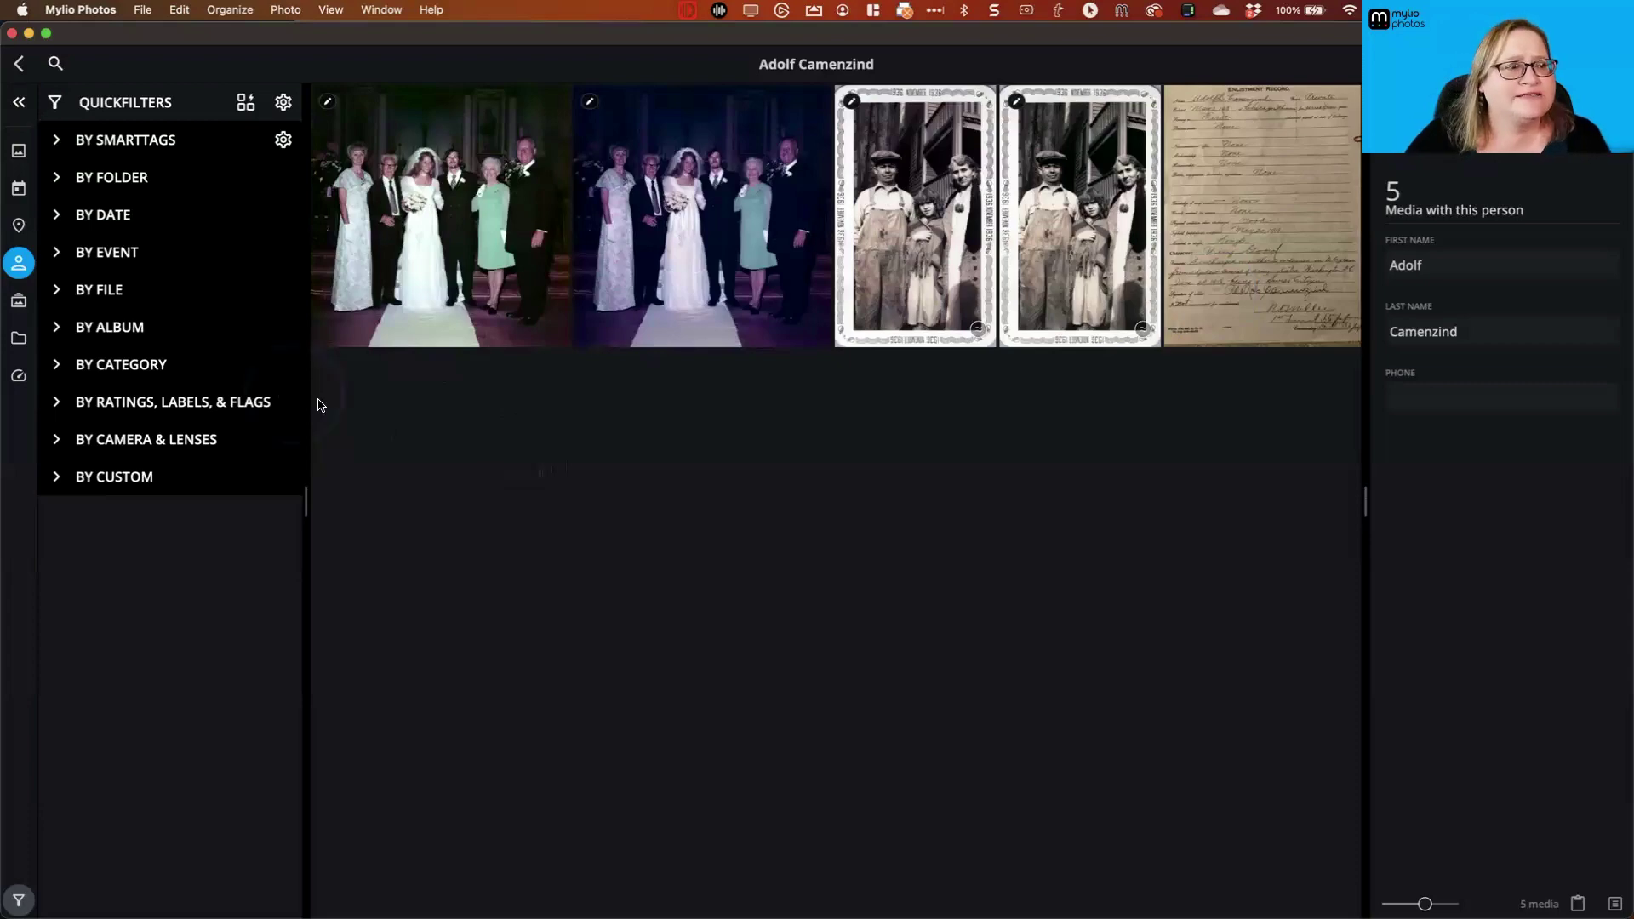
- In All Photos, select the three Feb 19, 2022 cat photos and the three adjacent cat videos, and add the cat's existing name under Other People
left_click(19, 152)
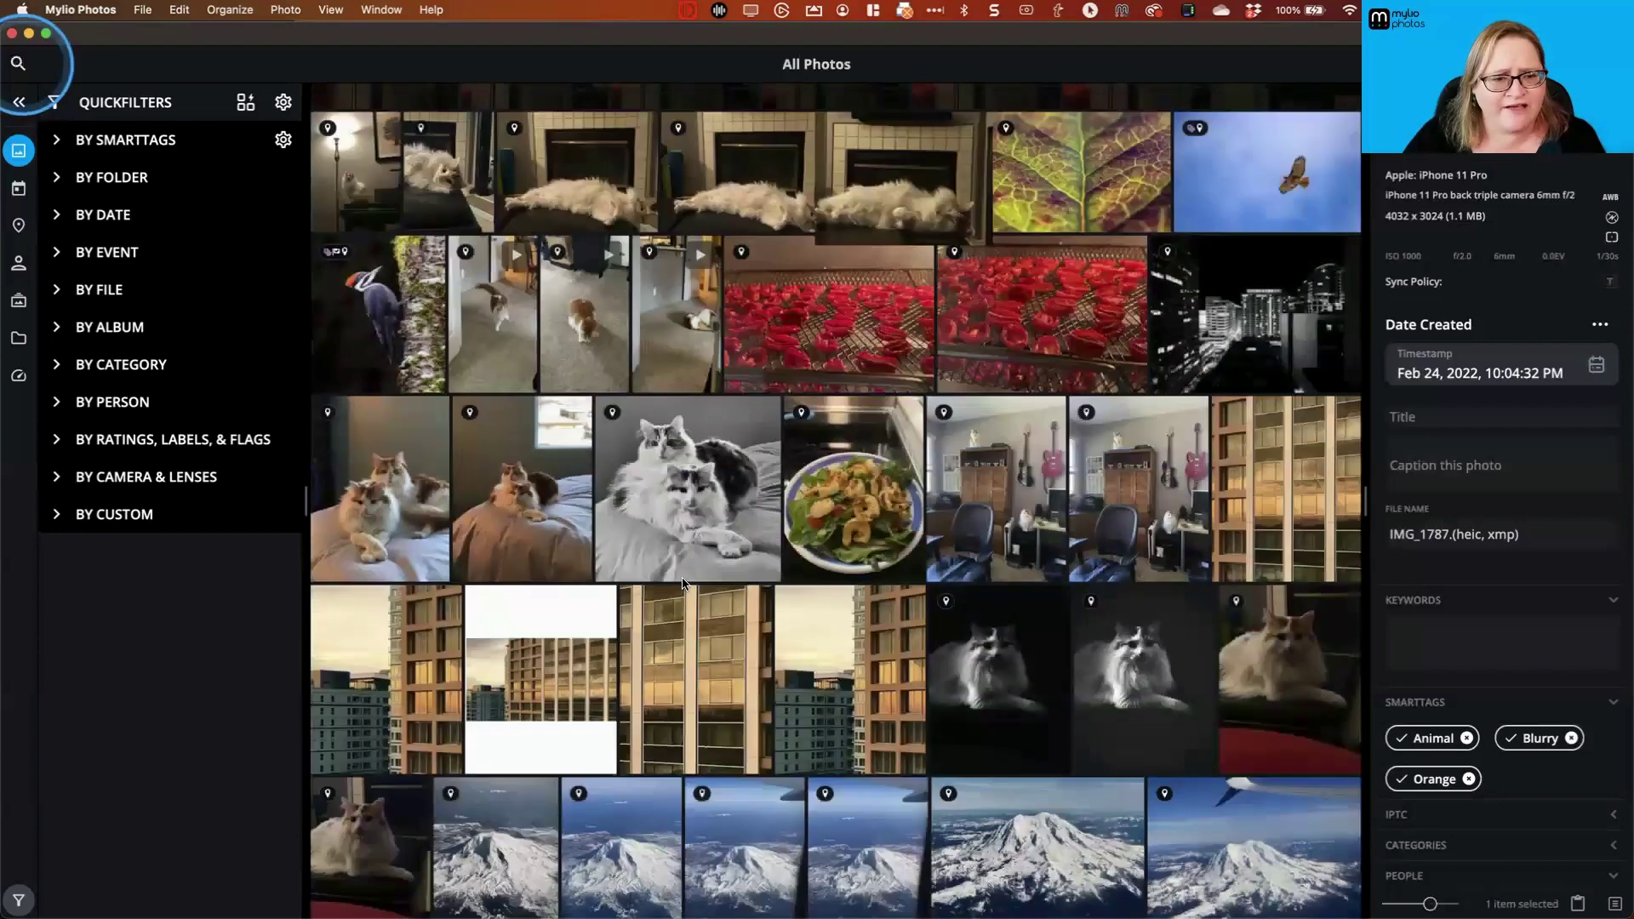
left_click(699, 586)
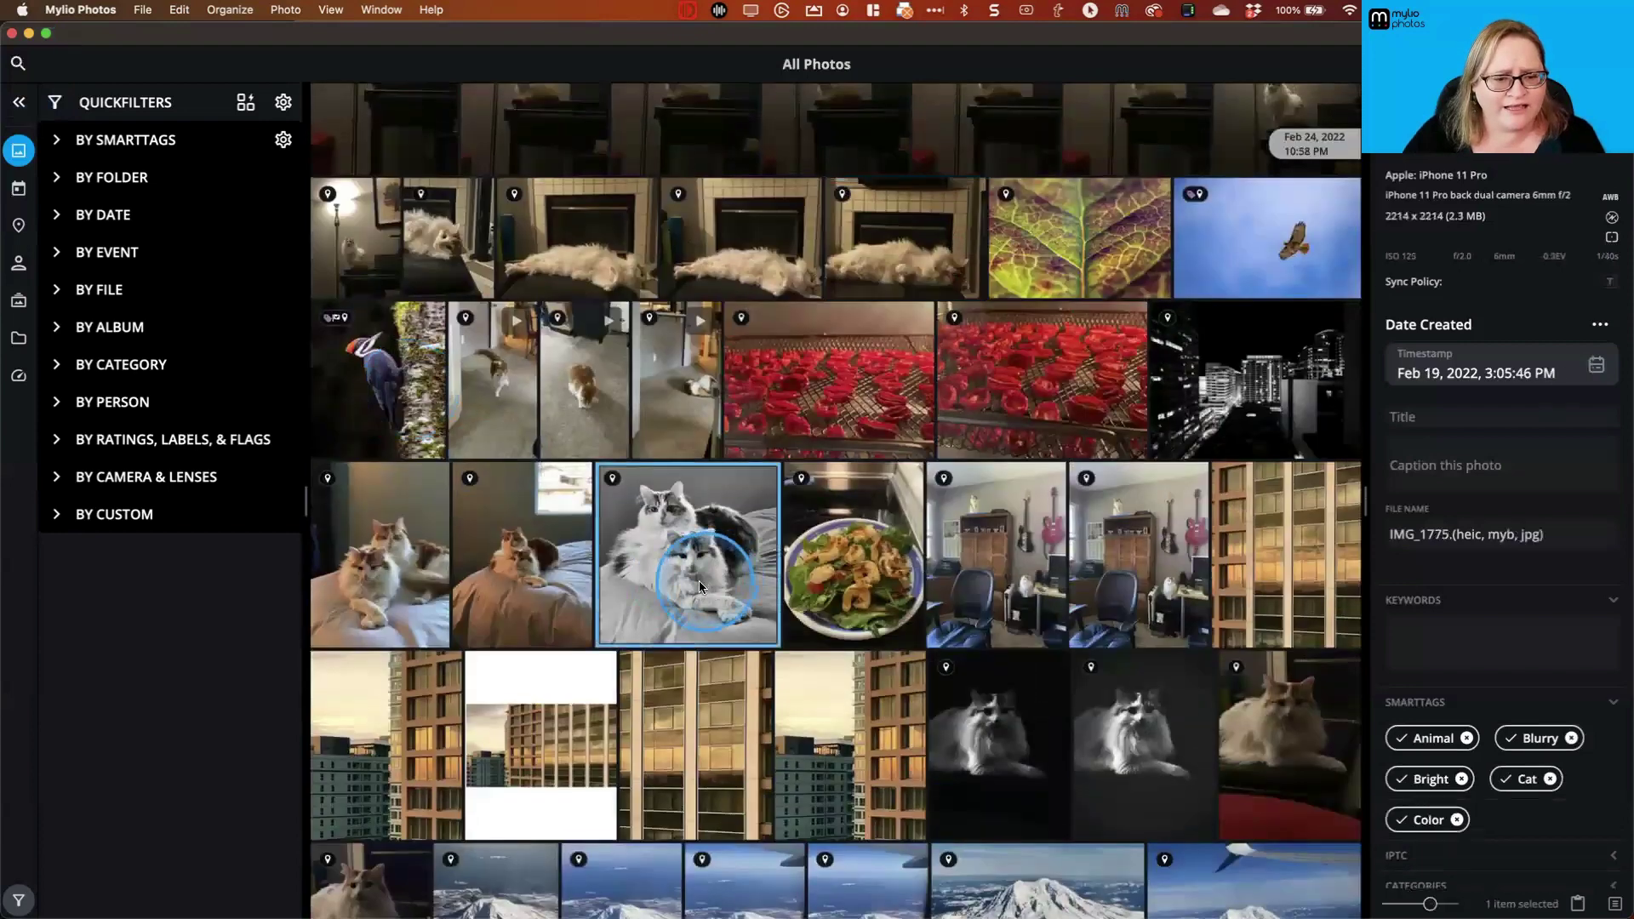
left_click(432, 582, "shift")
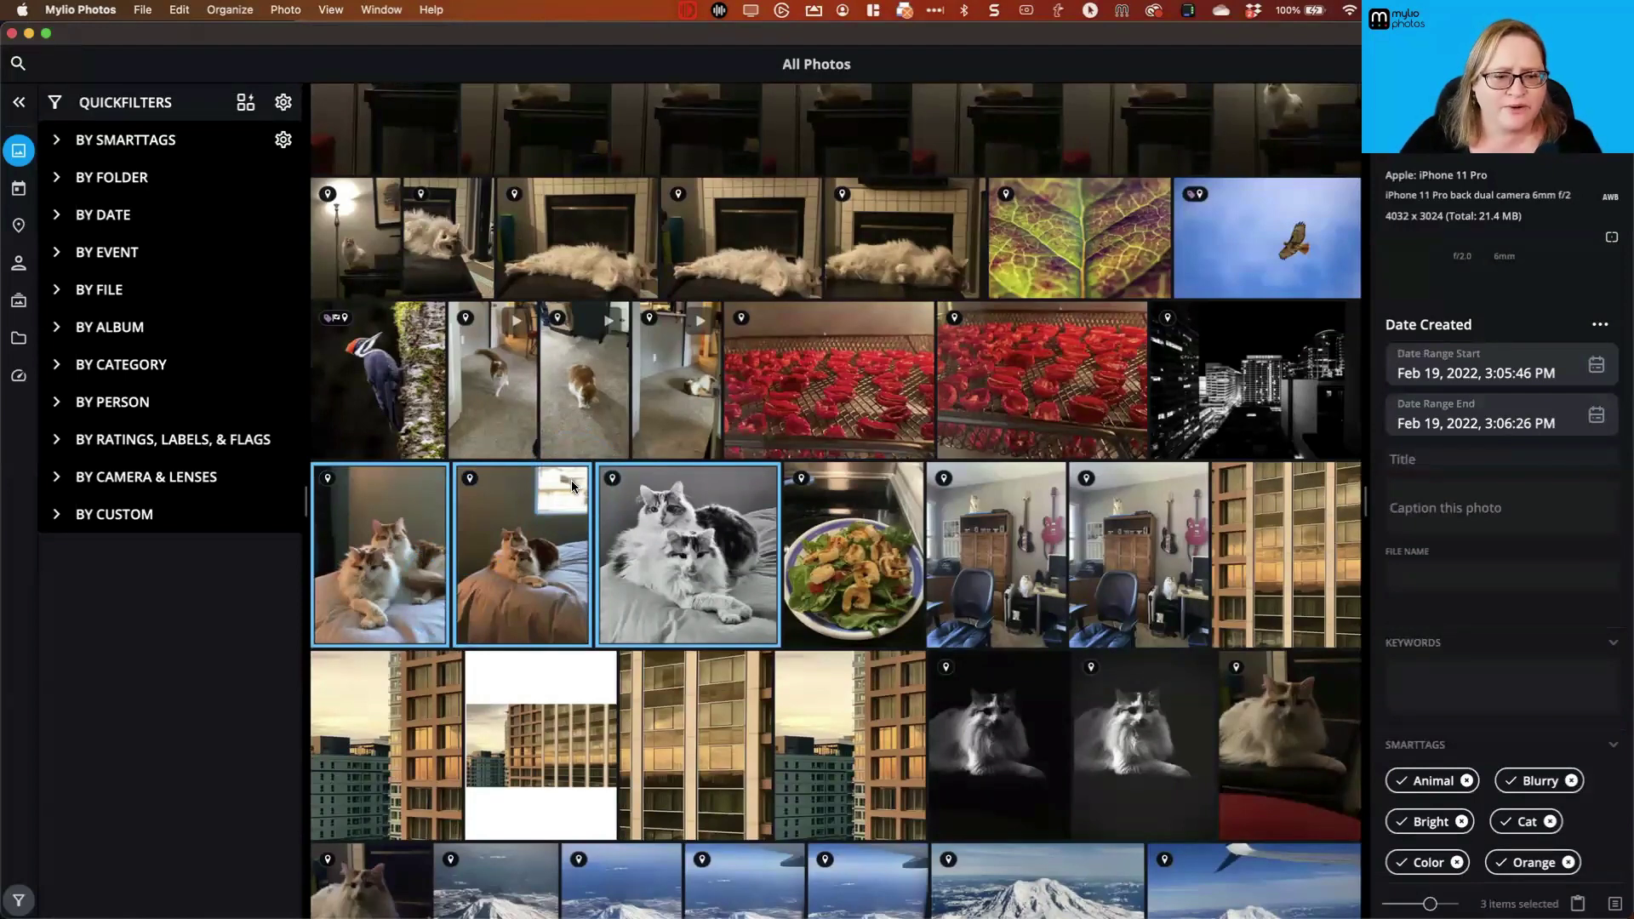
left_click(657, 419, "super")
left_click(580, 400, "super")
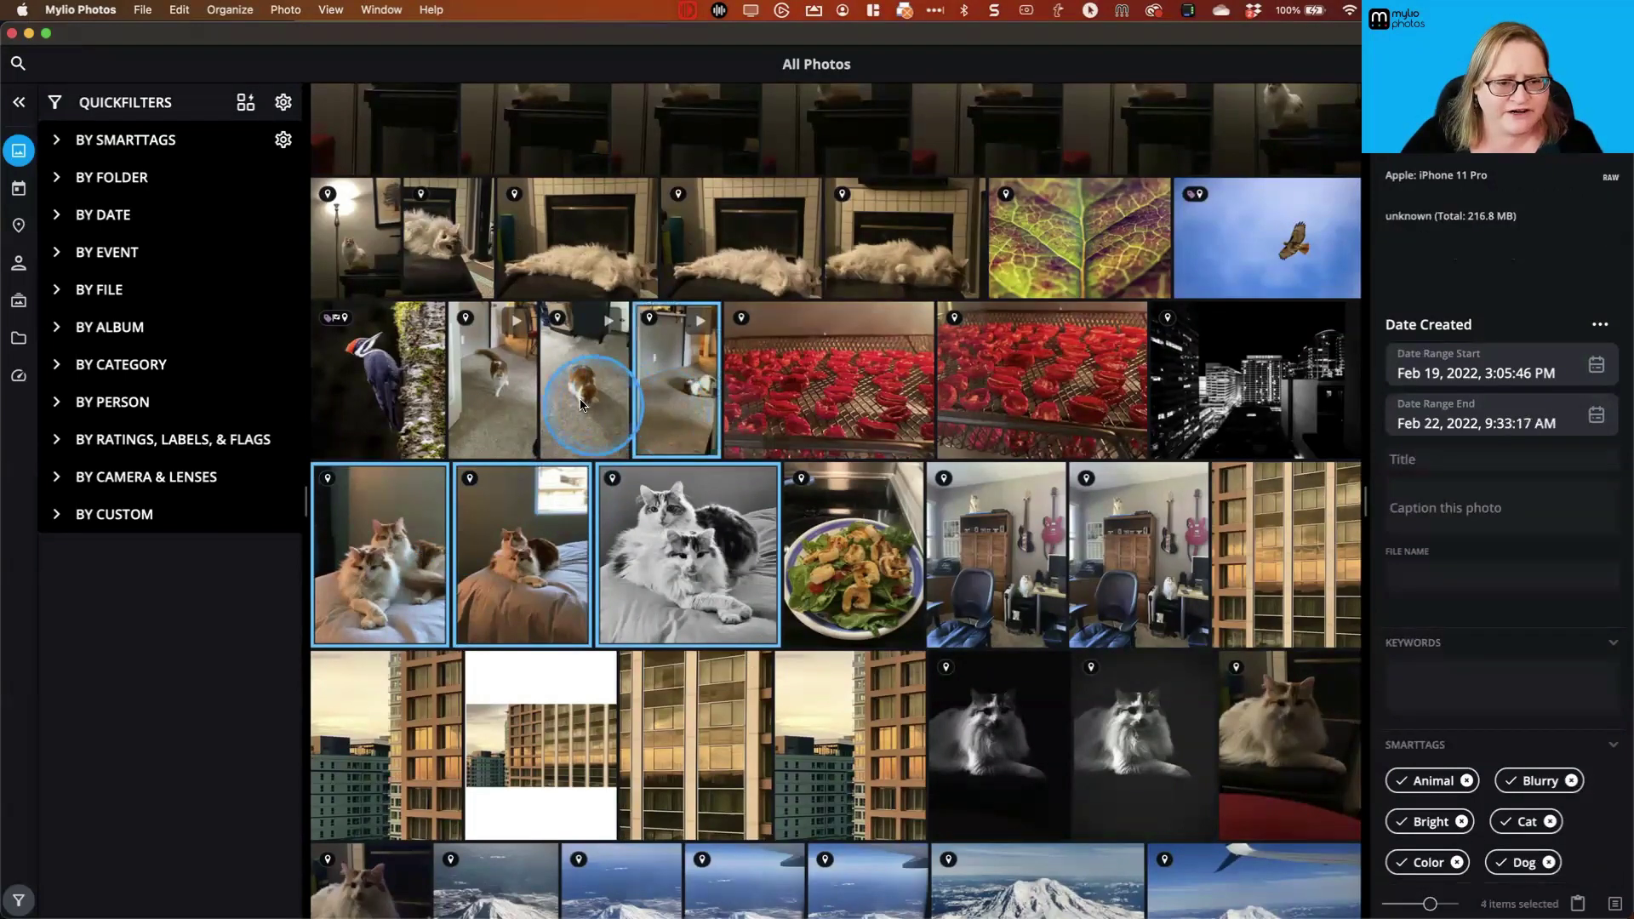
left_click(1387, 701)
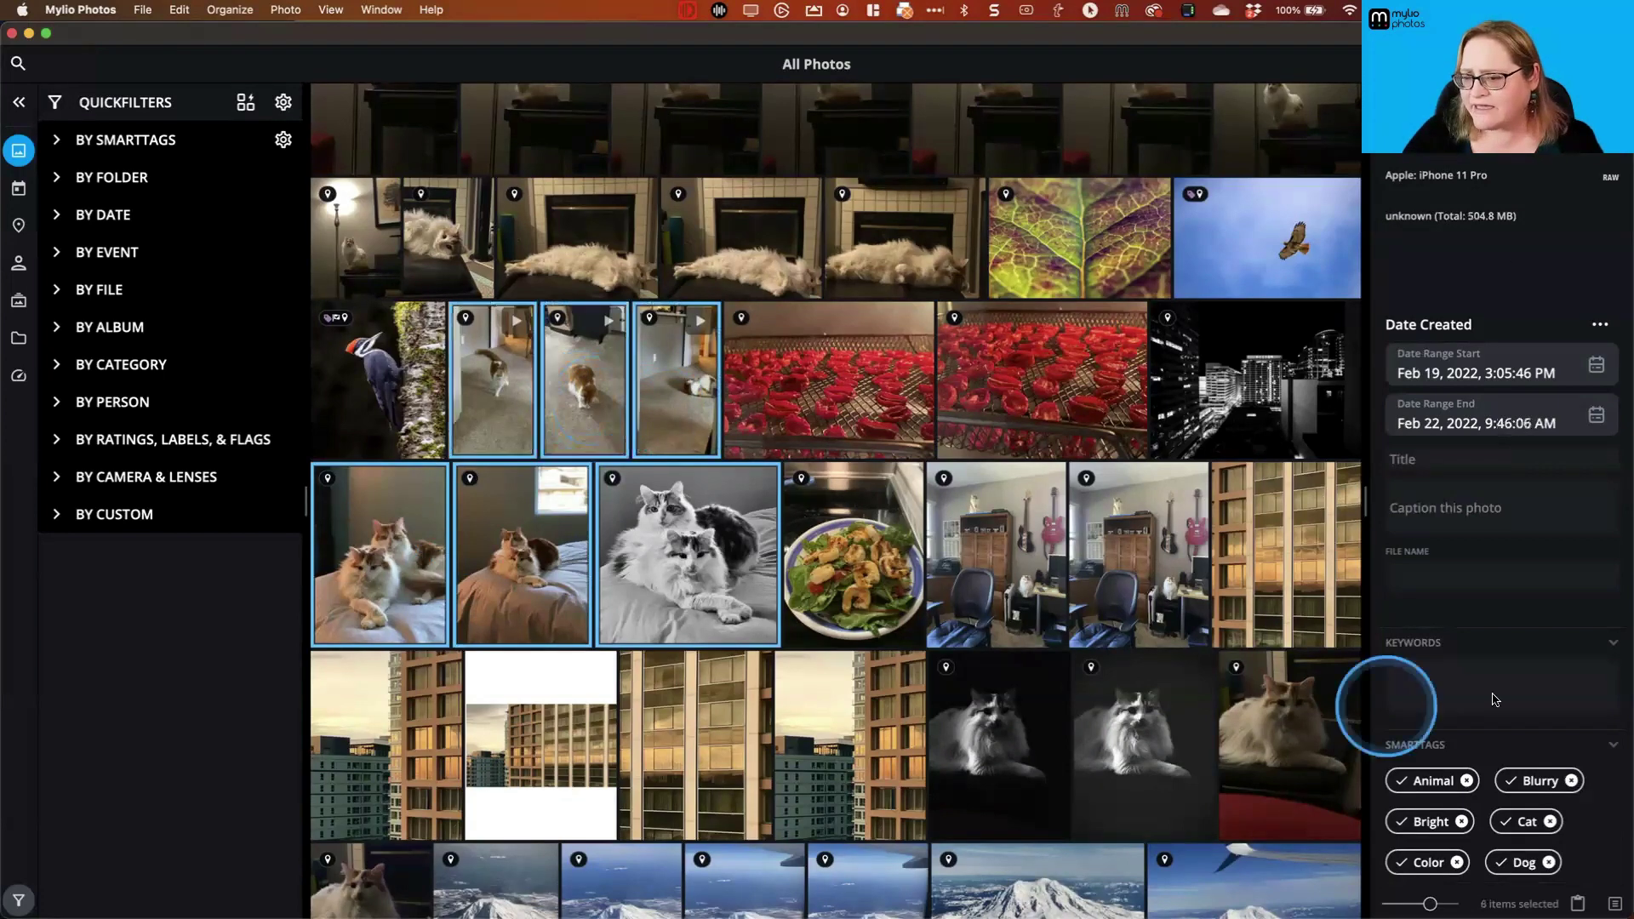
left_click(1492, 696)
scroll(1495, 698, "down", 5)
scroll(1492, 698, "down", 6)
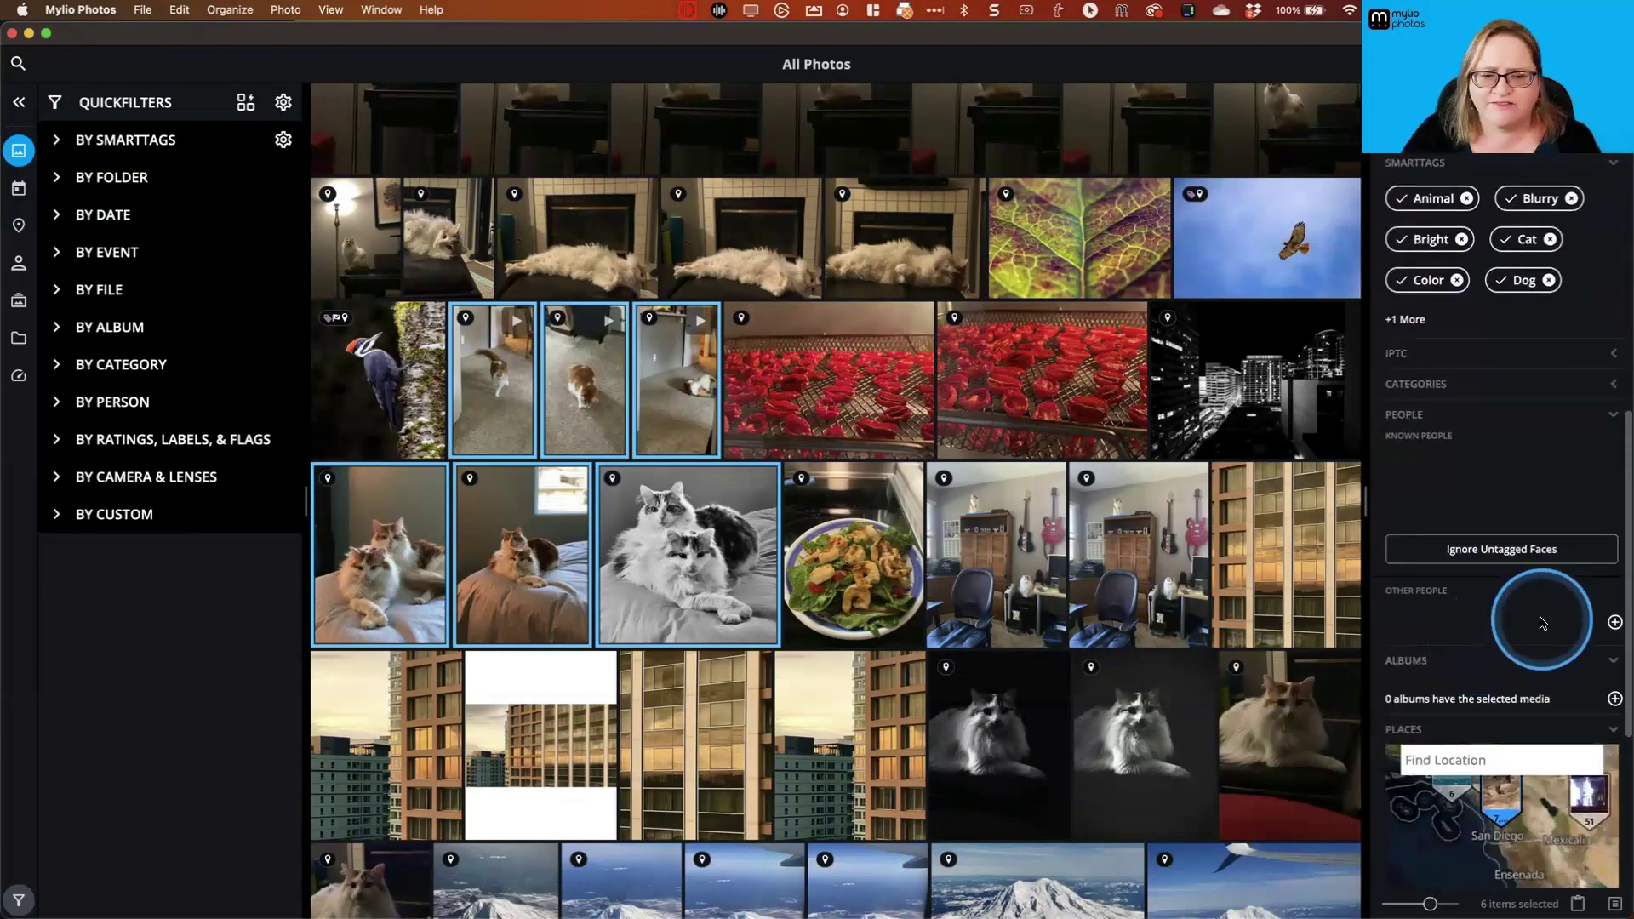
scroll(1532, 613, "down", 1)
left_click(1615, 600)
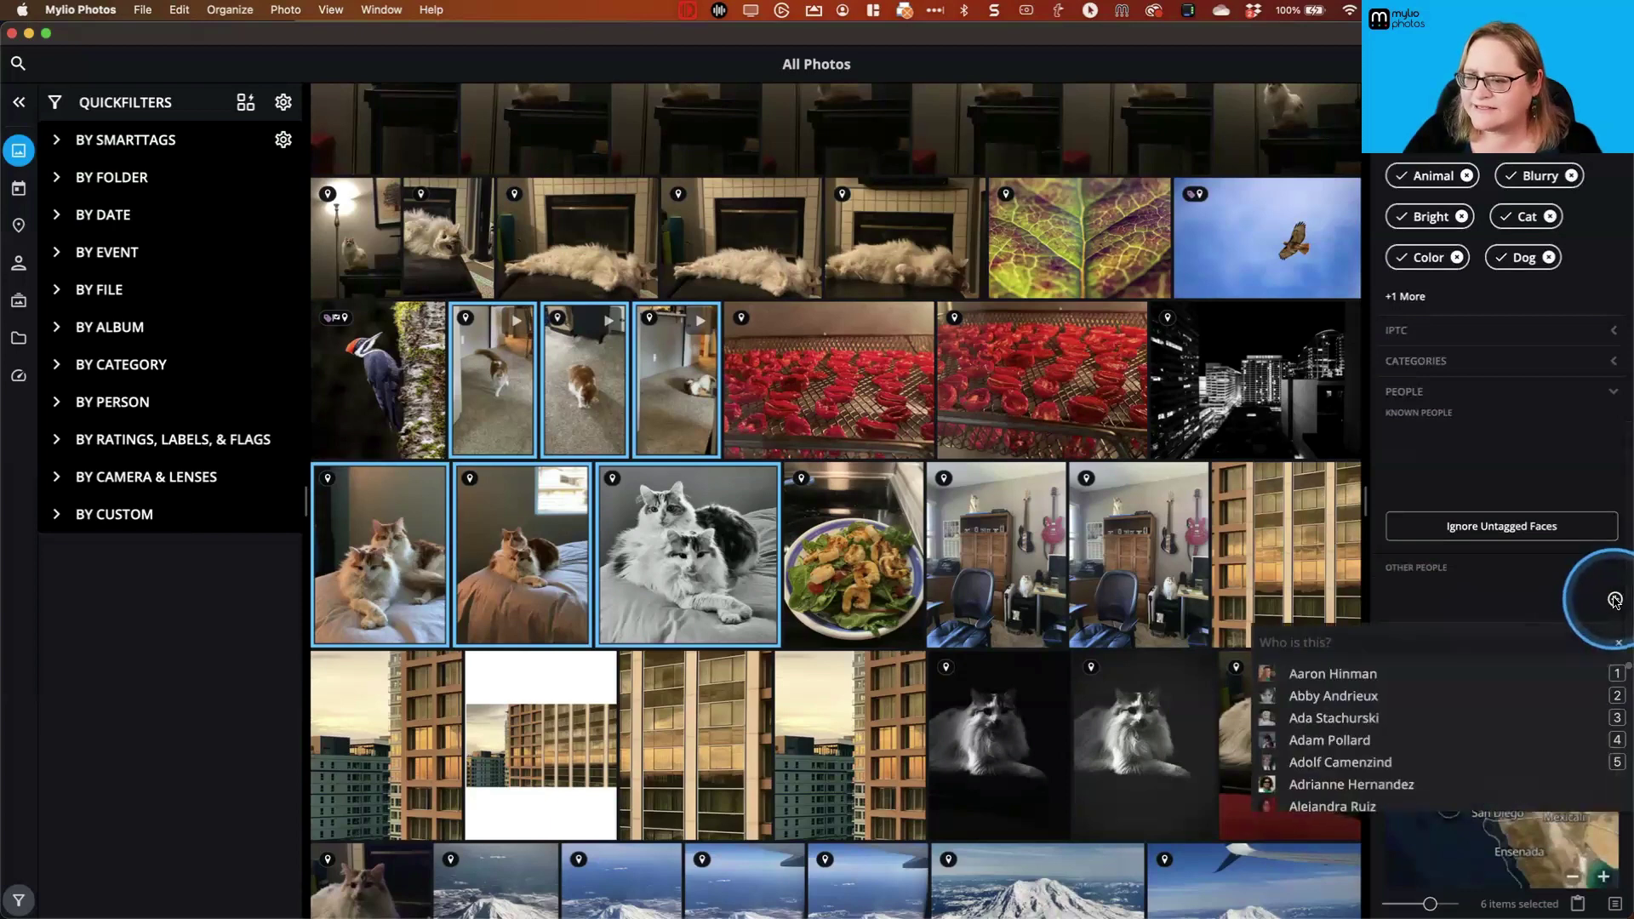
type("mac")
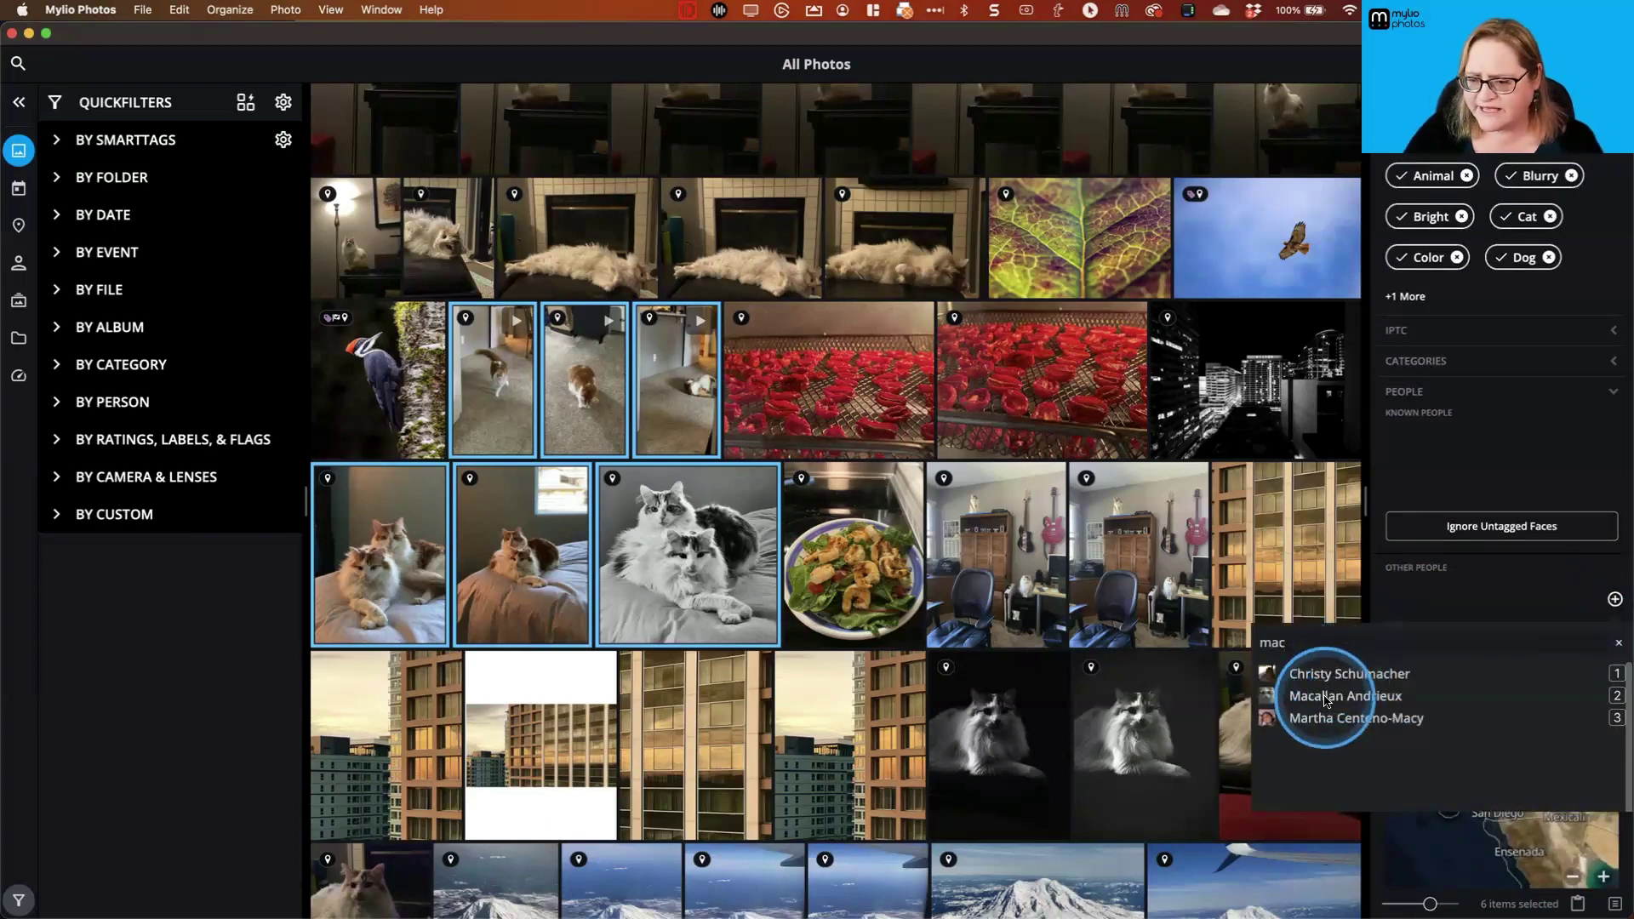
left_click(1332, 696)
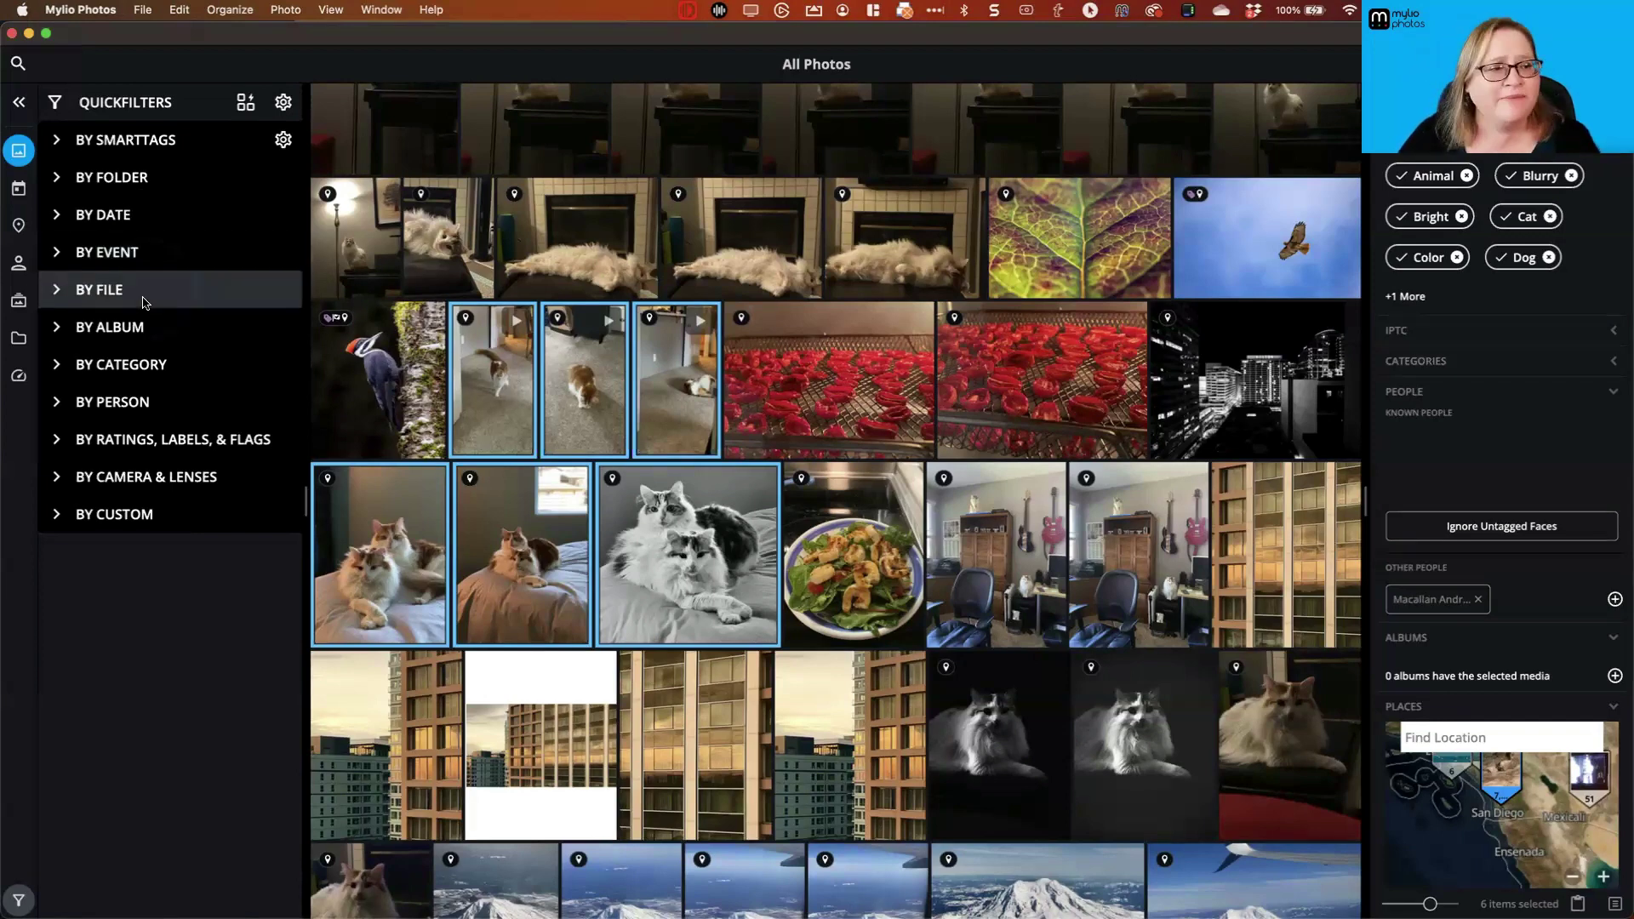
- Open the enlistment record person's media in the People collection, view the editable first name field, and return to the People overview
left_click(17, 262)
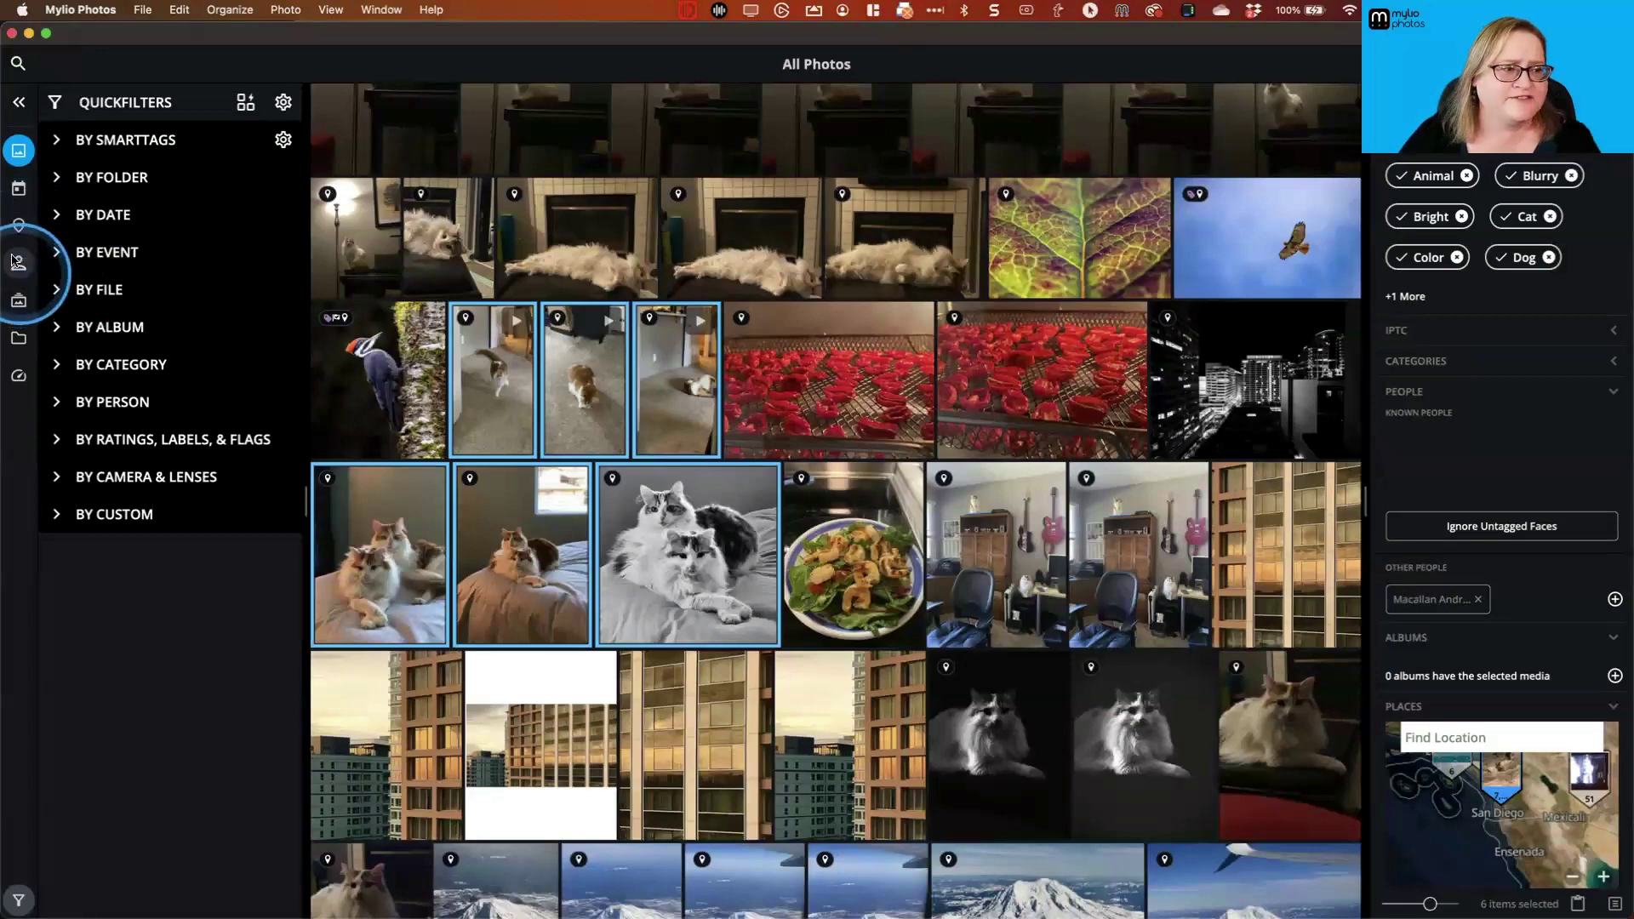
left_click(17, 263)
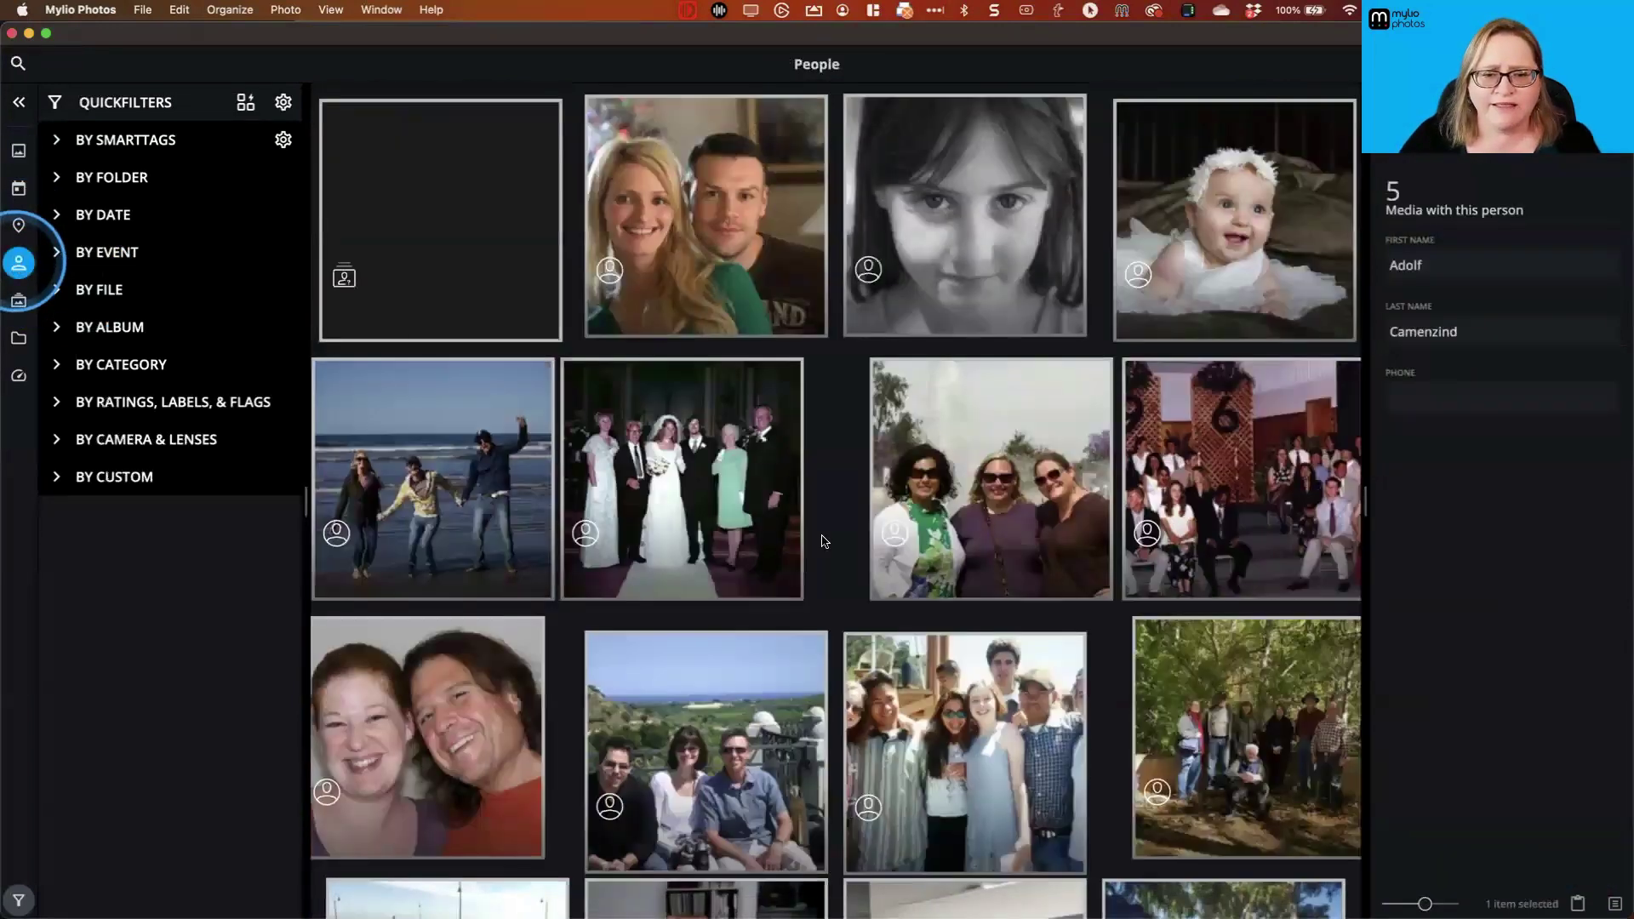
left_click(792, 507)
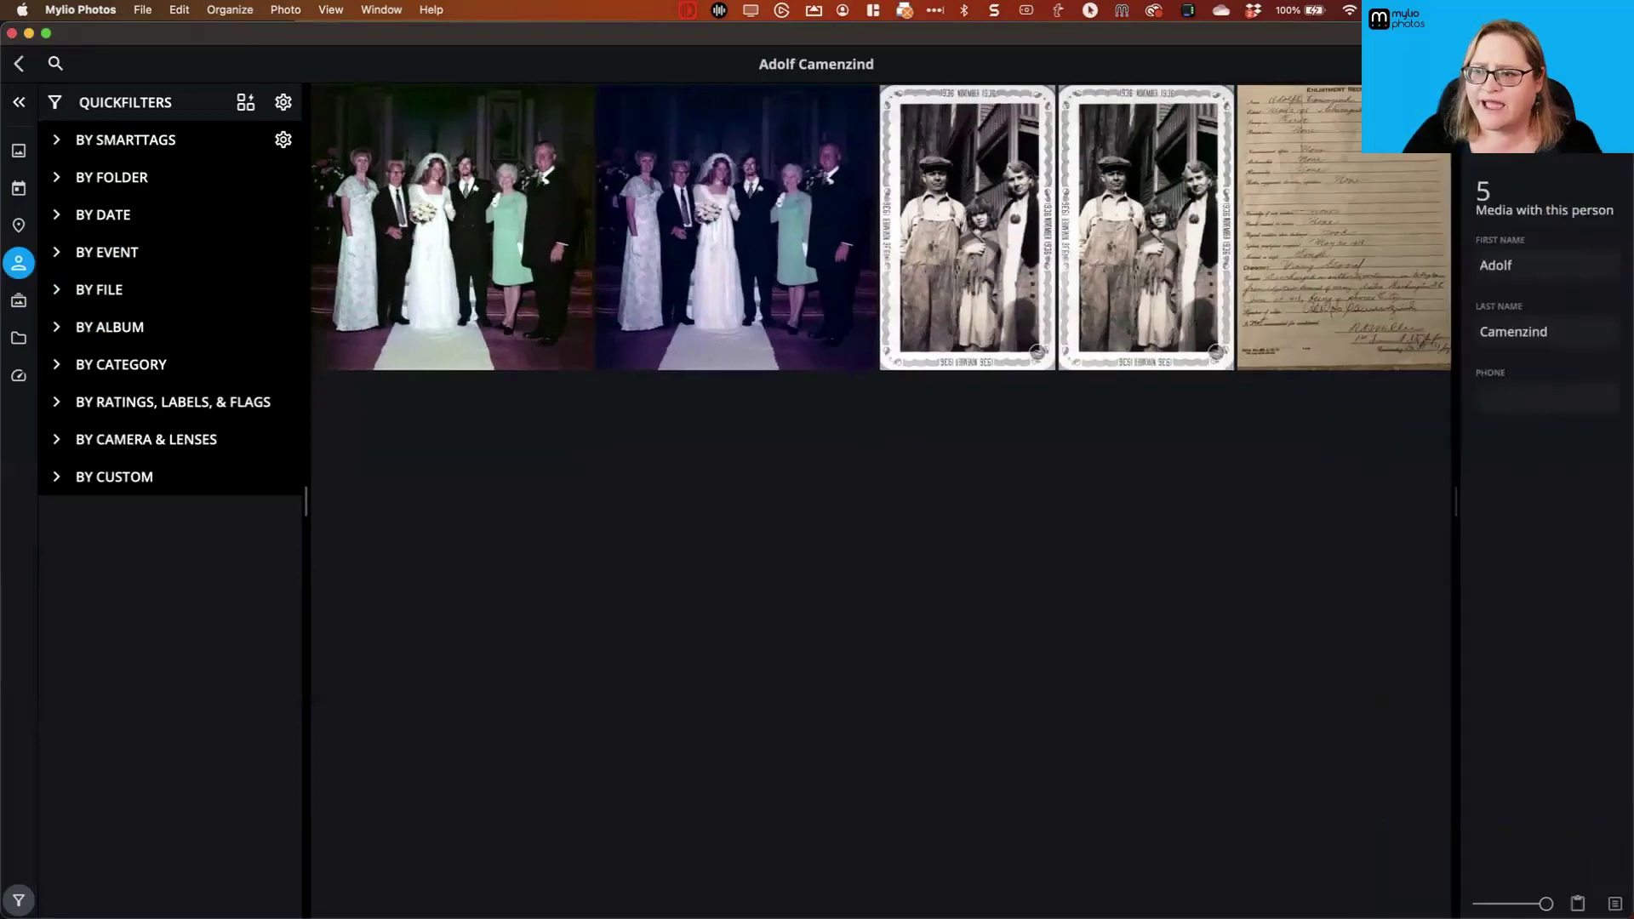
double_click(1447, 266)
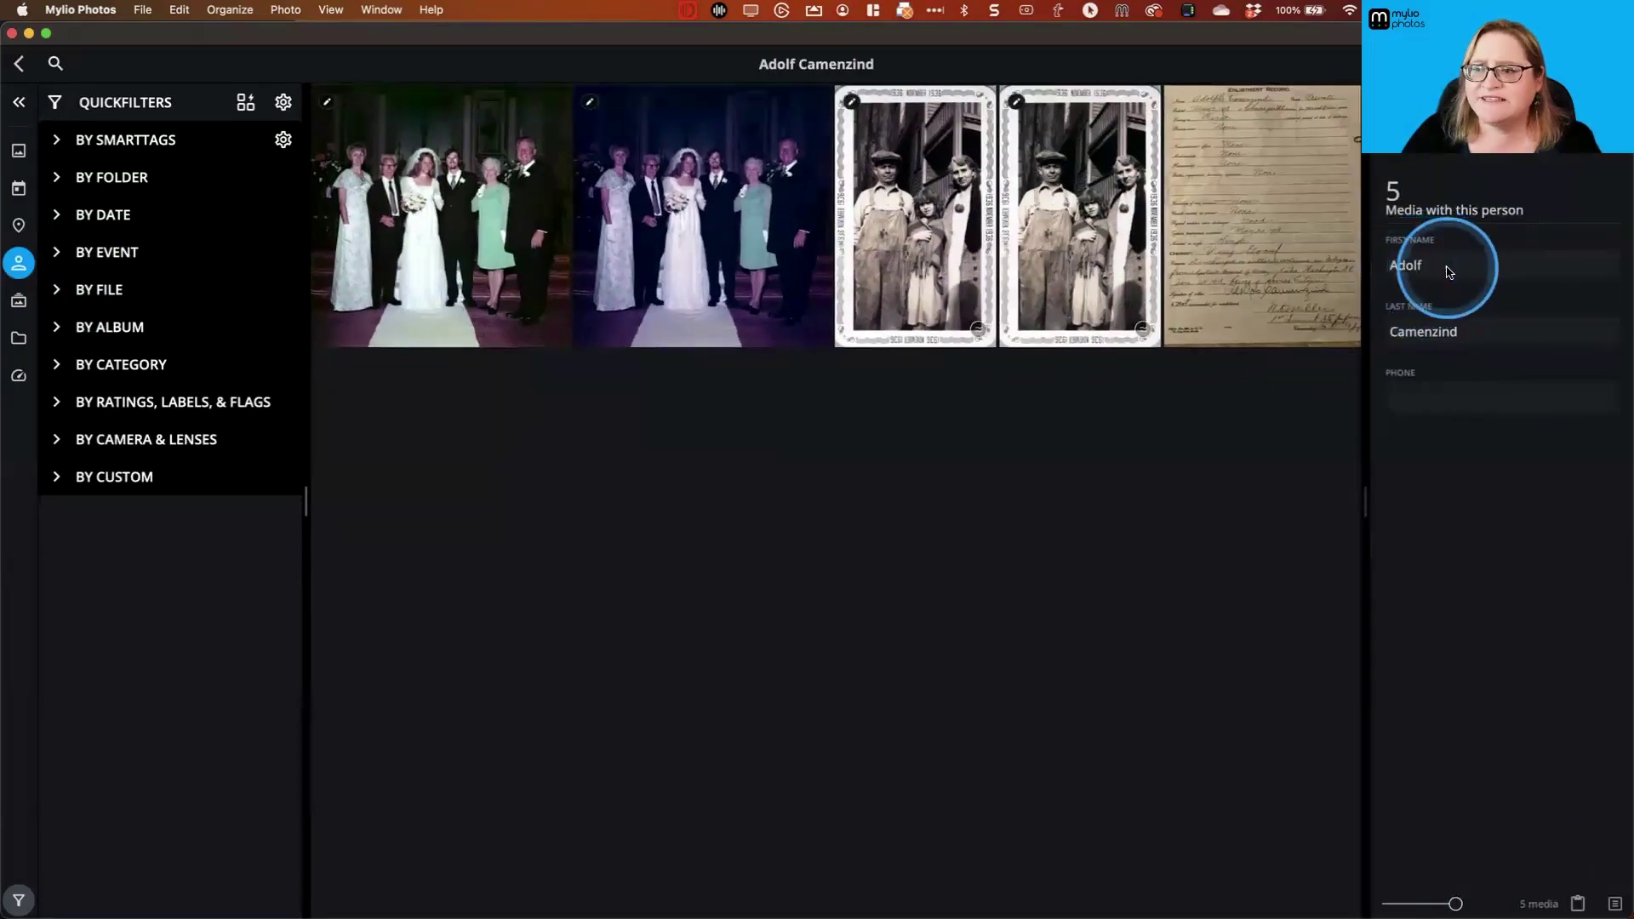
left_click(1448, 264)
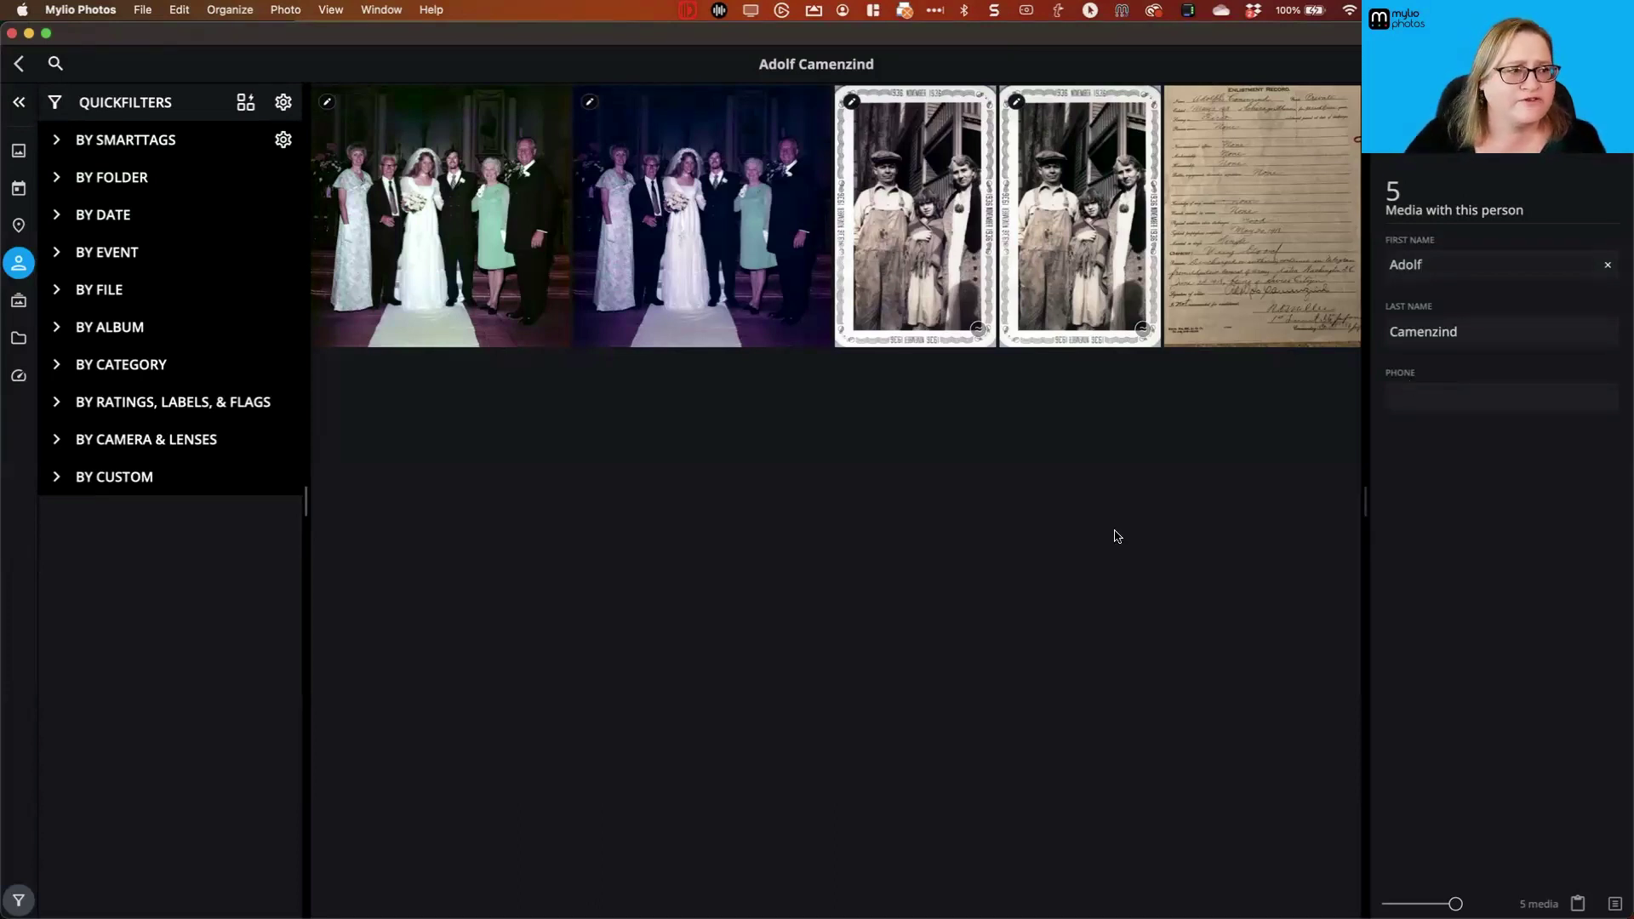
left_click(21, 64)
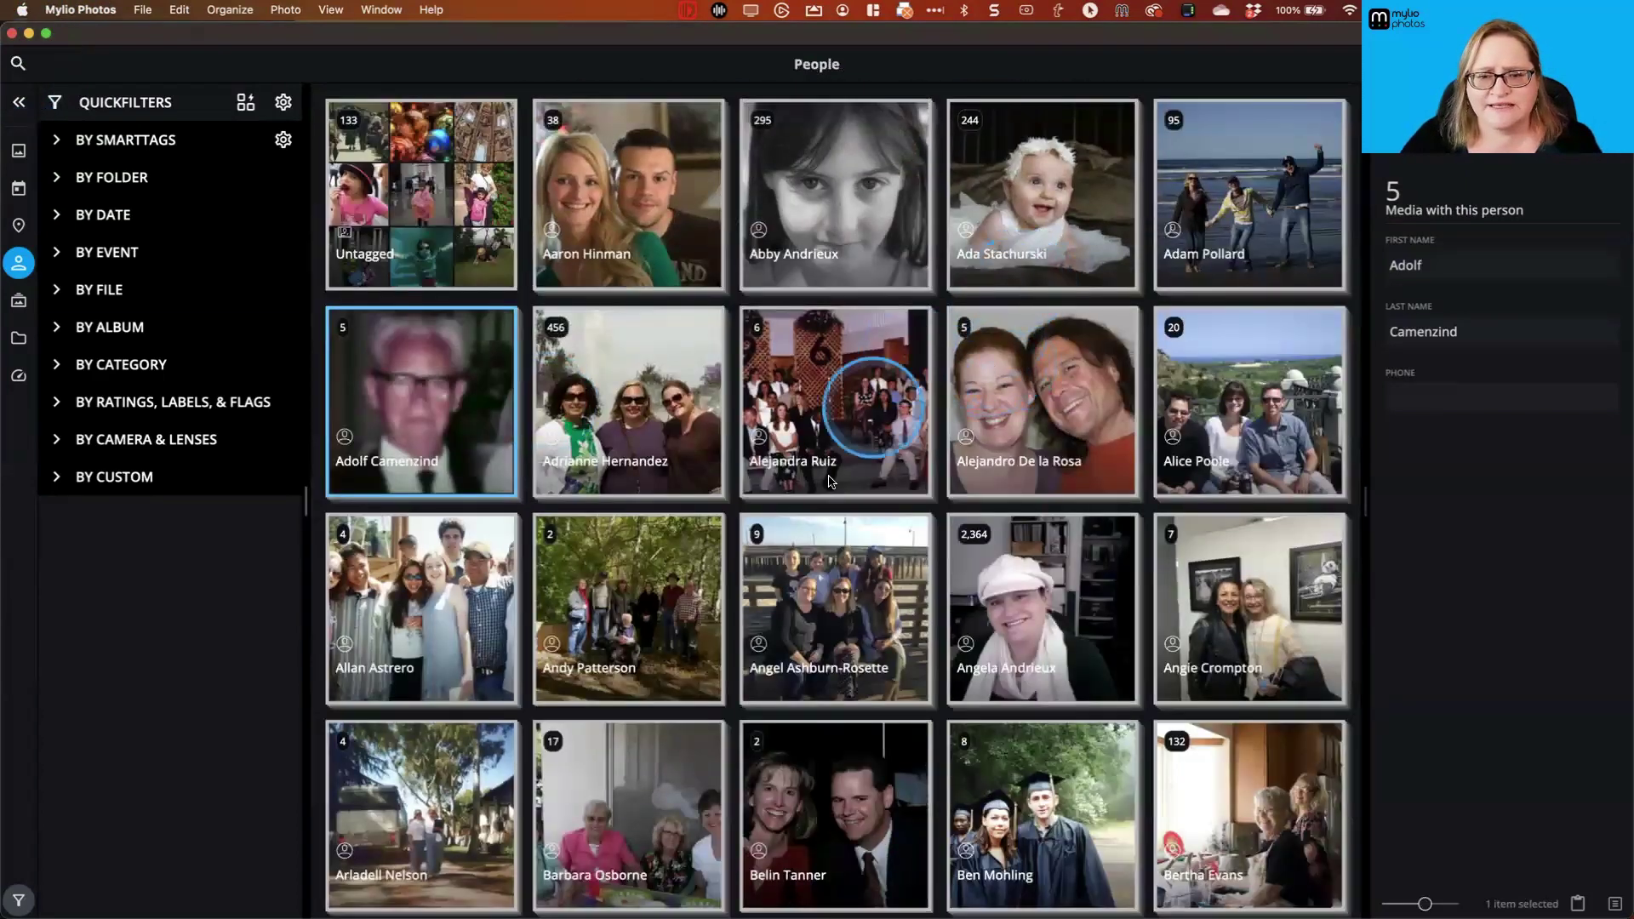
- Select the third and fourth people in the second row to view Combine People, and open only the fourth person's last name for editing
left_click(883, 419)
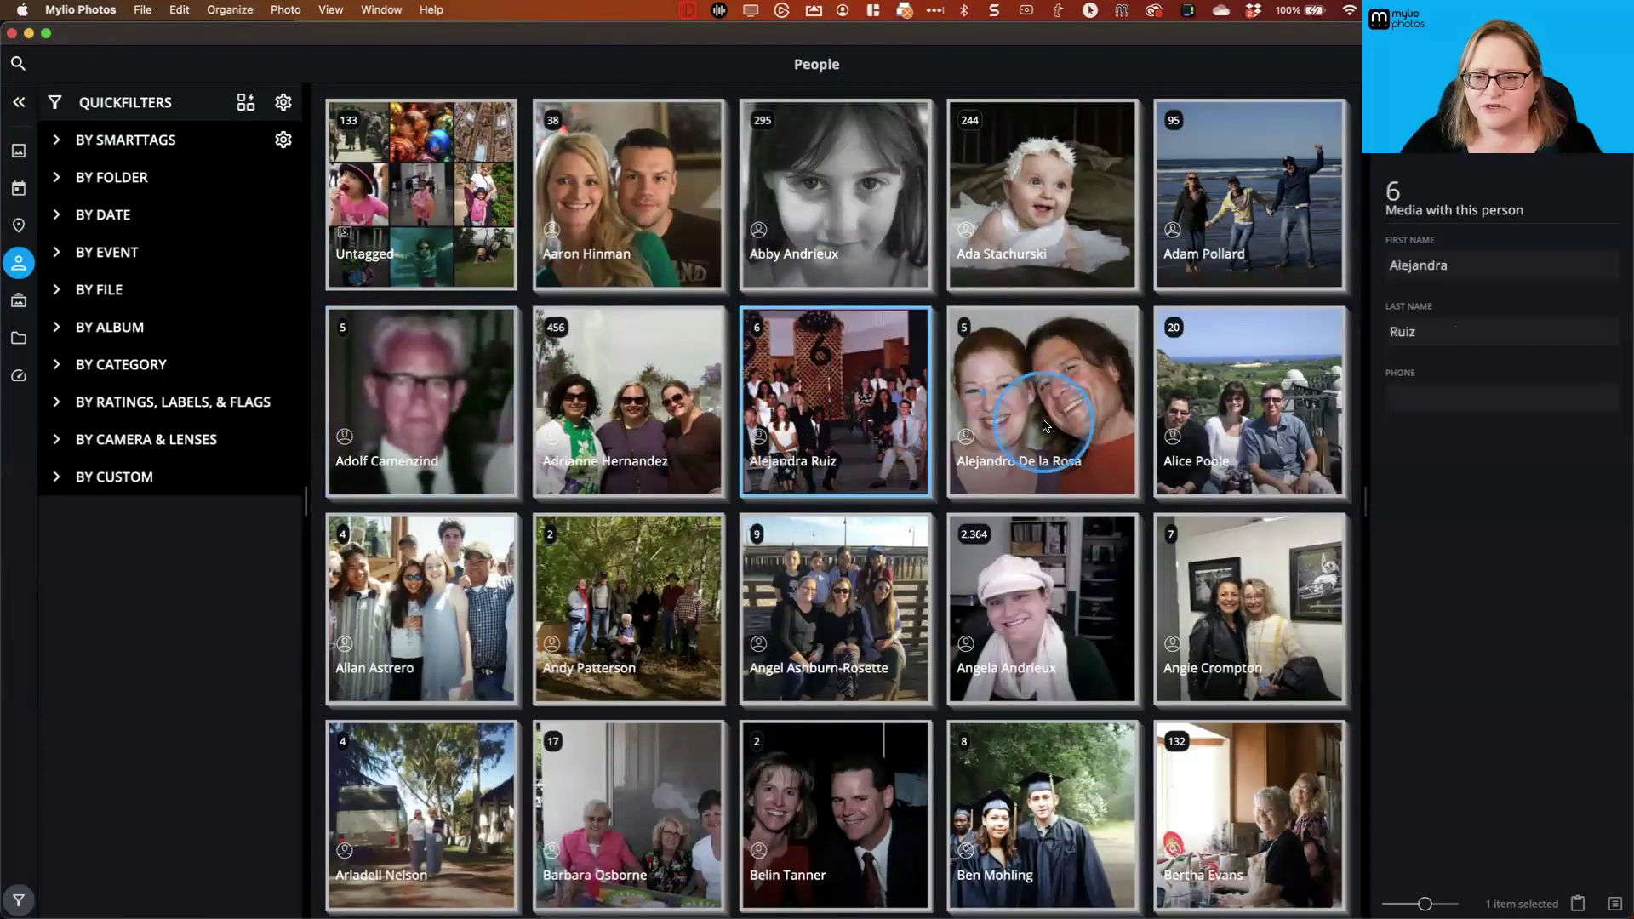
left_click(1011, 489, "super")
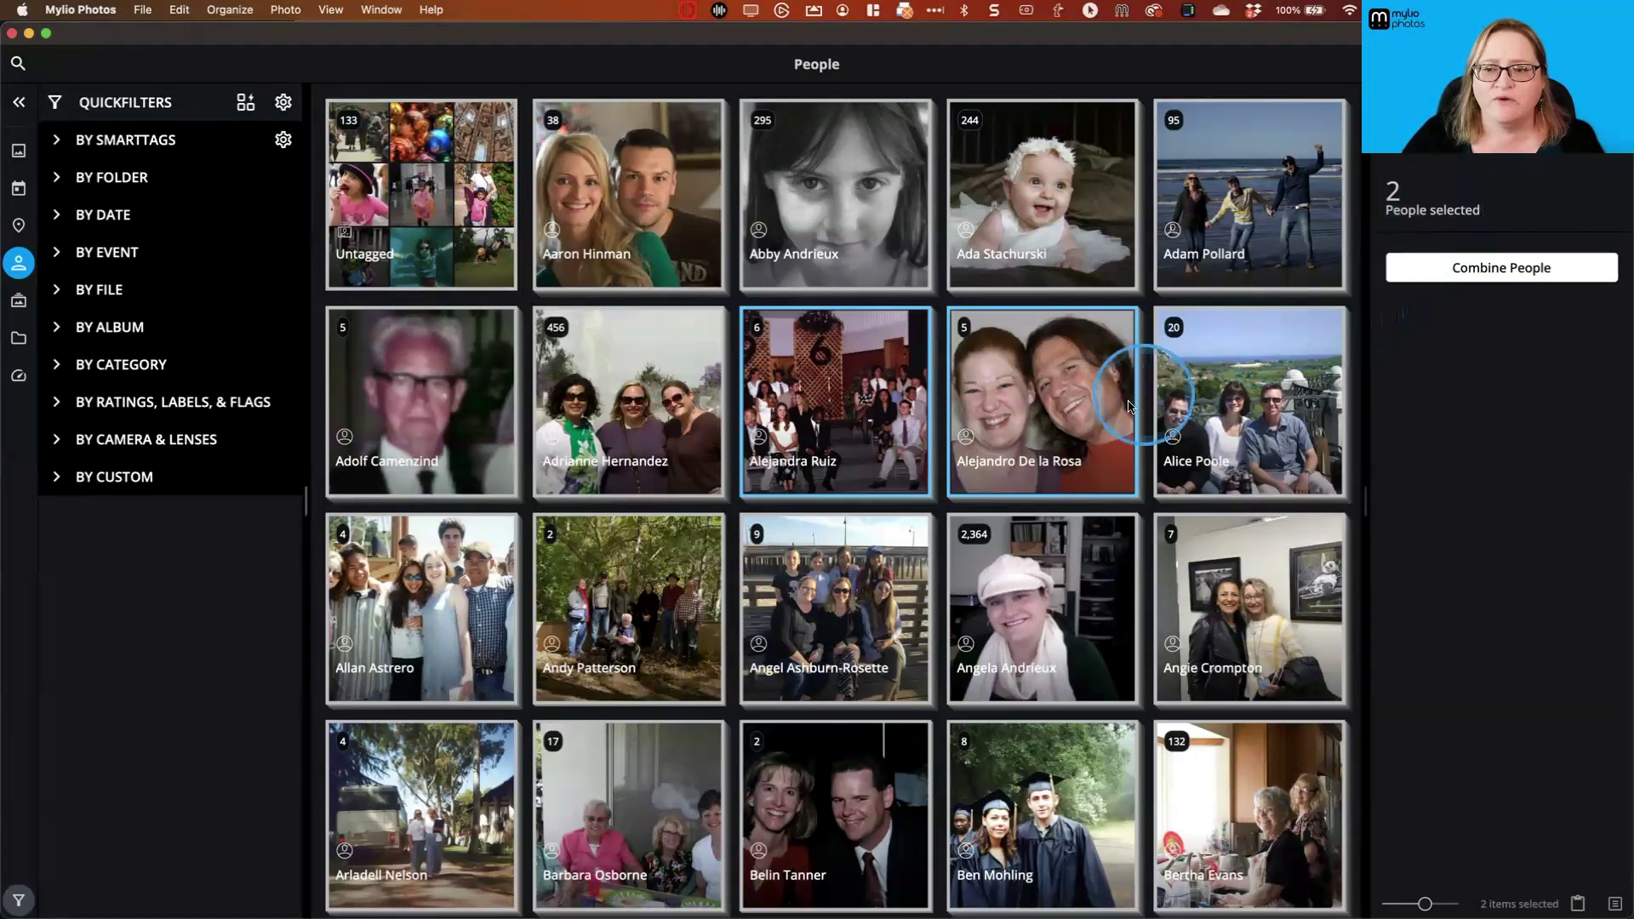
left_click(1079, 407)
left_click(1079, 407)
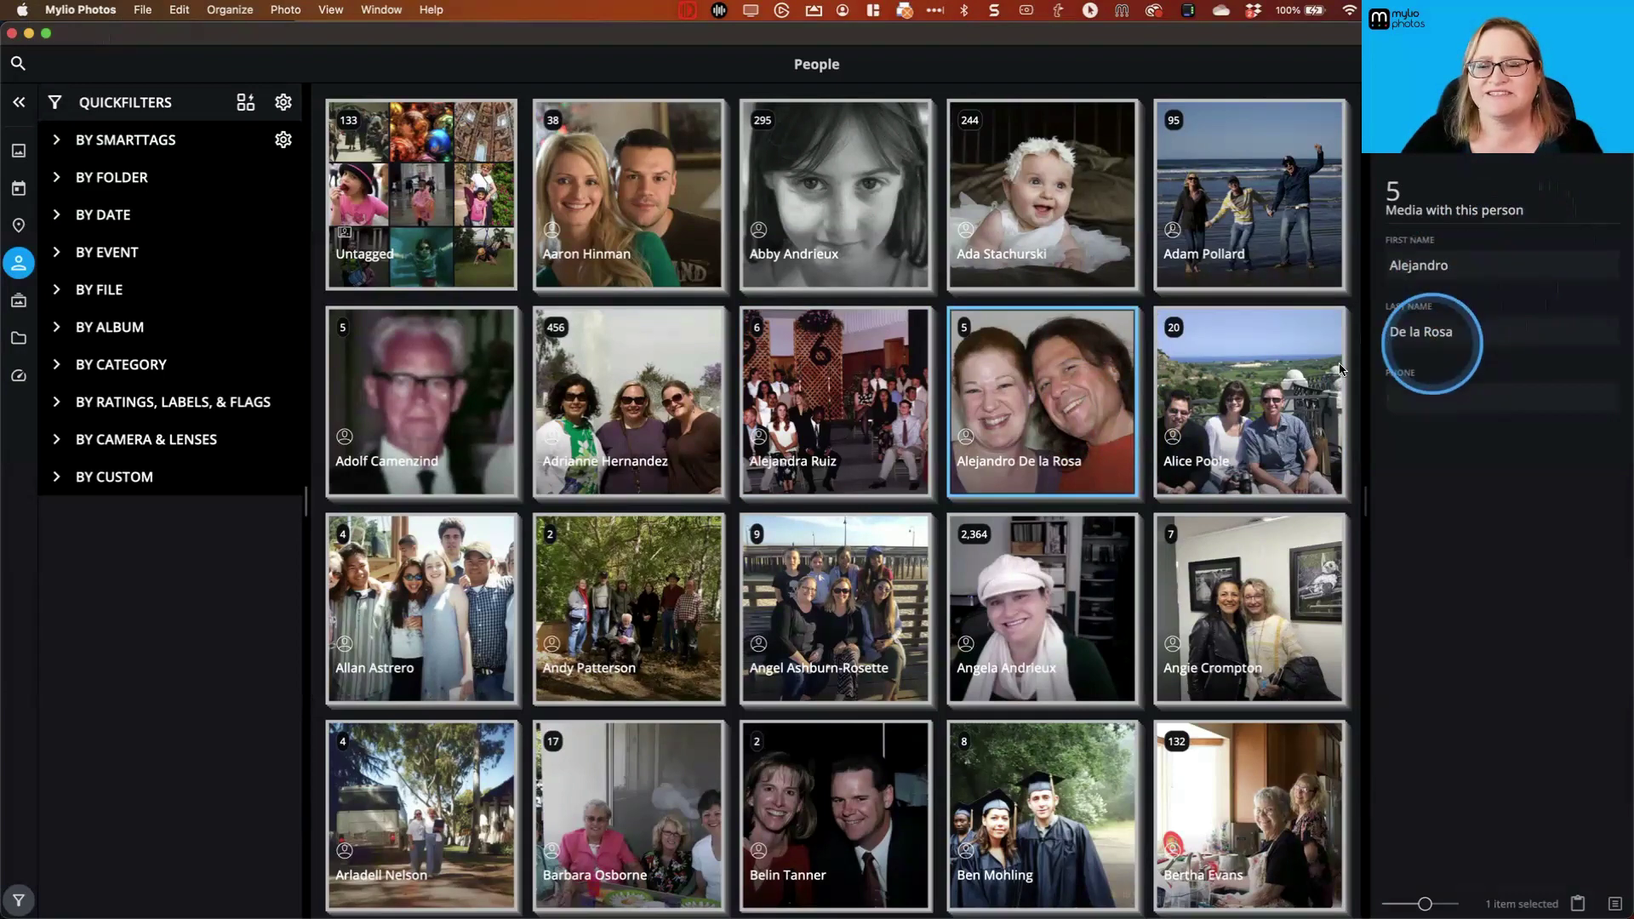
left_click(1481, 332)
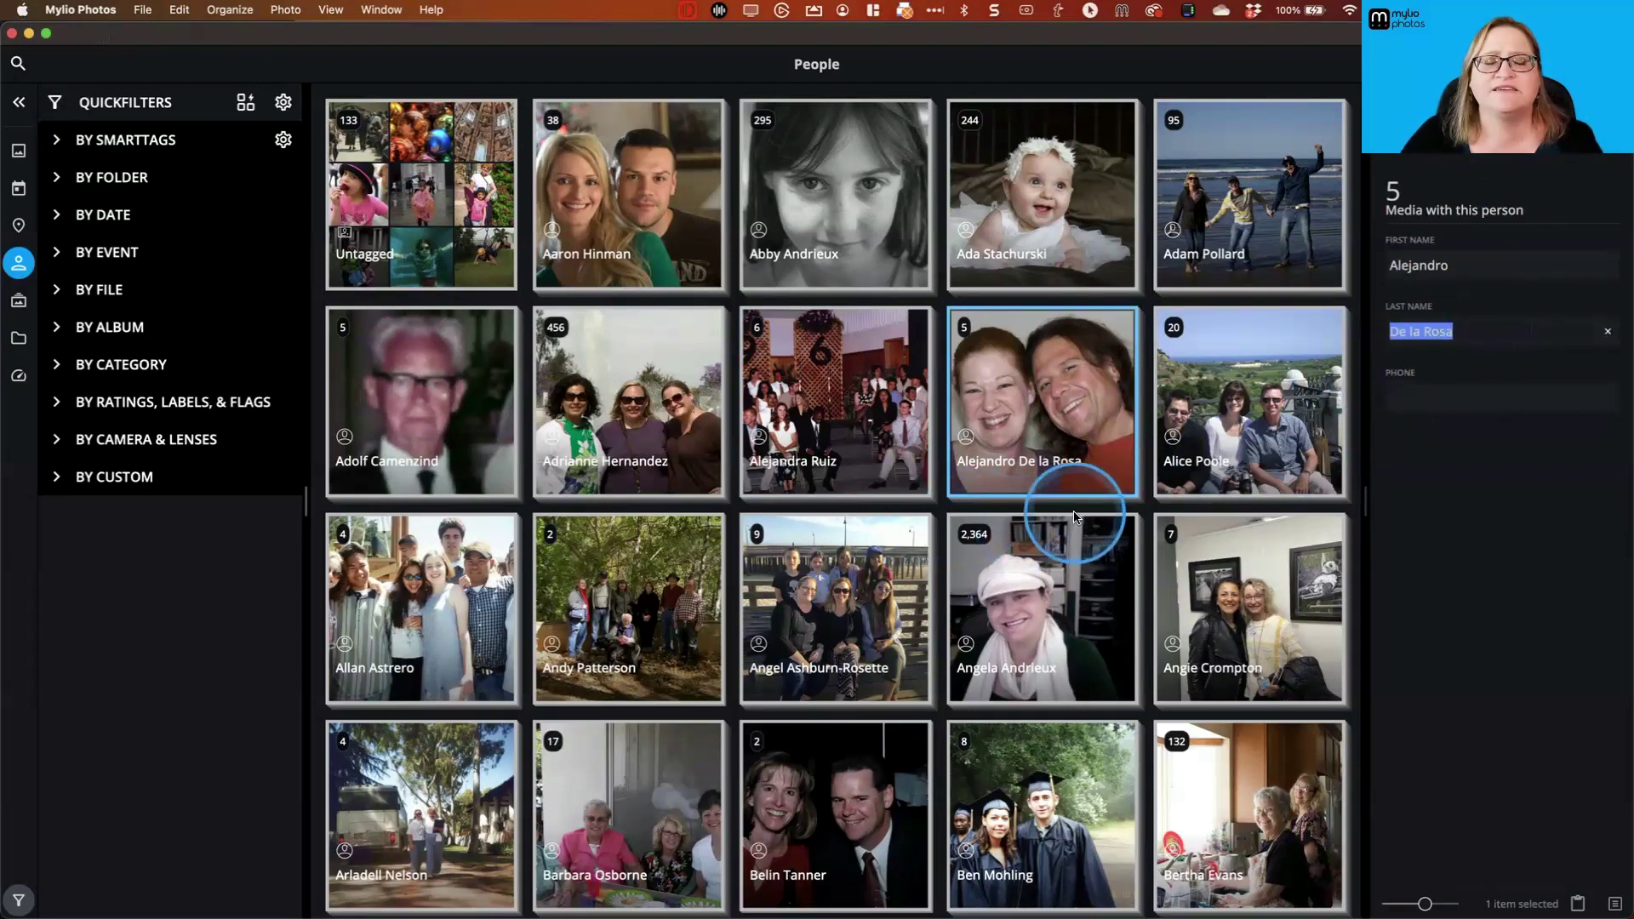